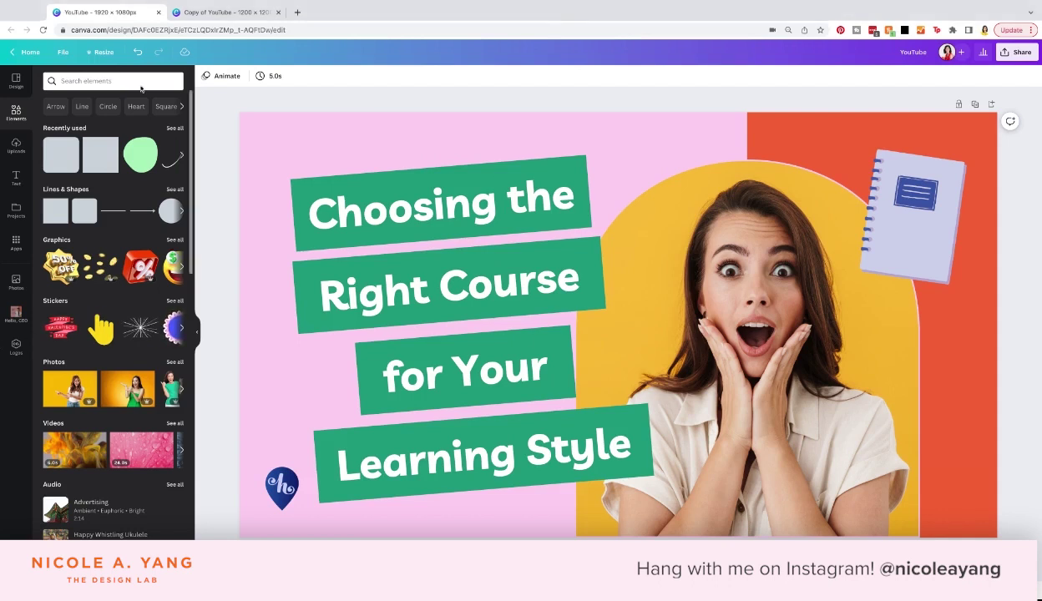
Duplicate the "Choosing the Right Course for Your Learning Style" thumbnail page.
{"action": "left_click", "coordinate": [974, 104]}
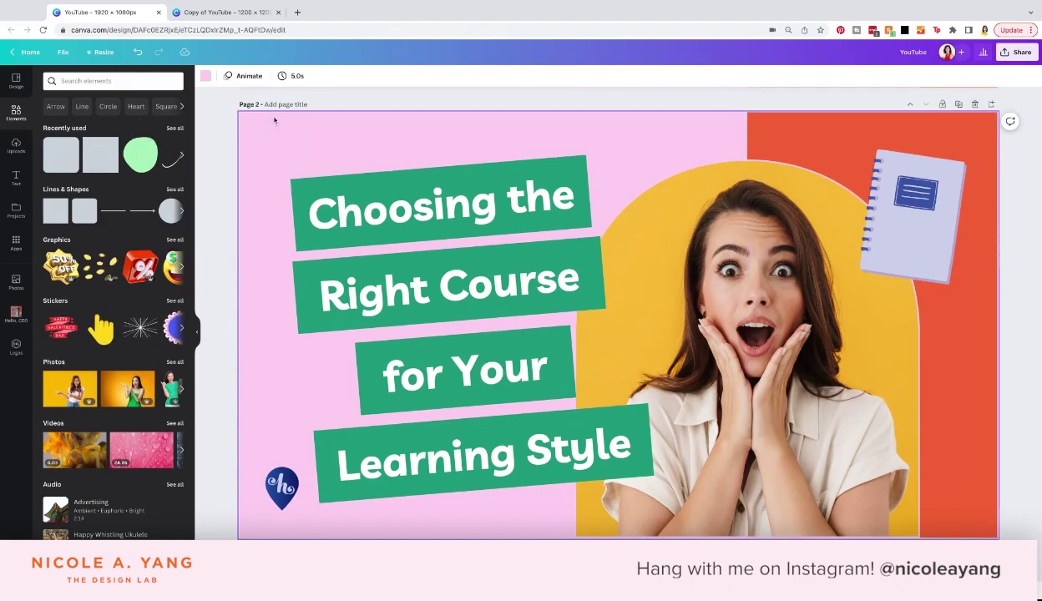
{"action": "left_click_drag", "start_coordinate": [274, 120], "coordinate": [953, 477]}
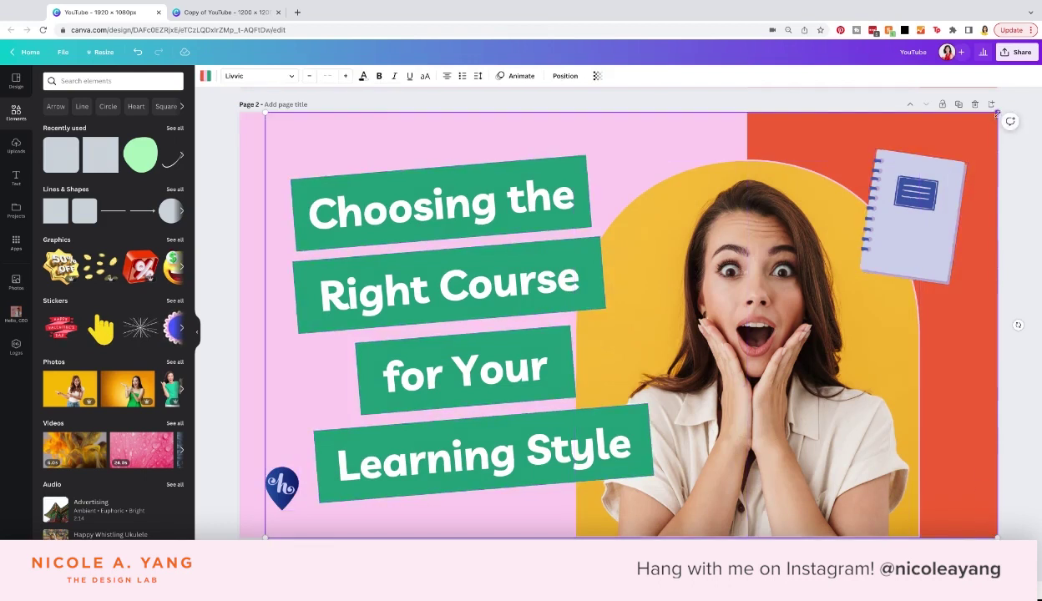
{"action": "left_click", "coordinate": [1027, 271]}
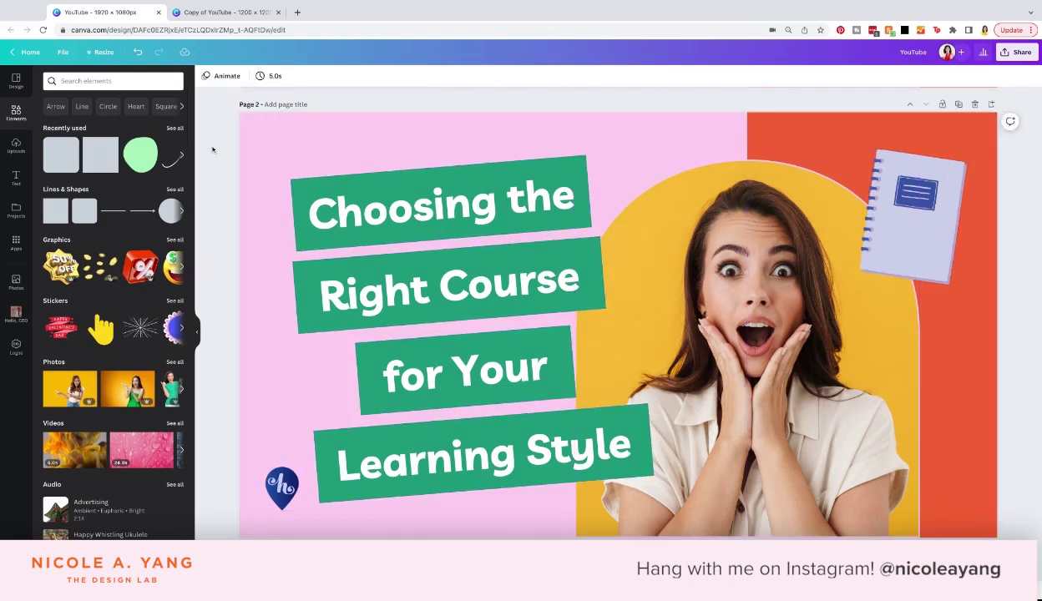
Add a square shape to the duplicated page and enlarge it until it covers the whole page.
{"action": "left_click", "coordinate": [95, 157]}
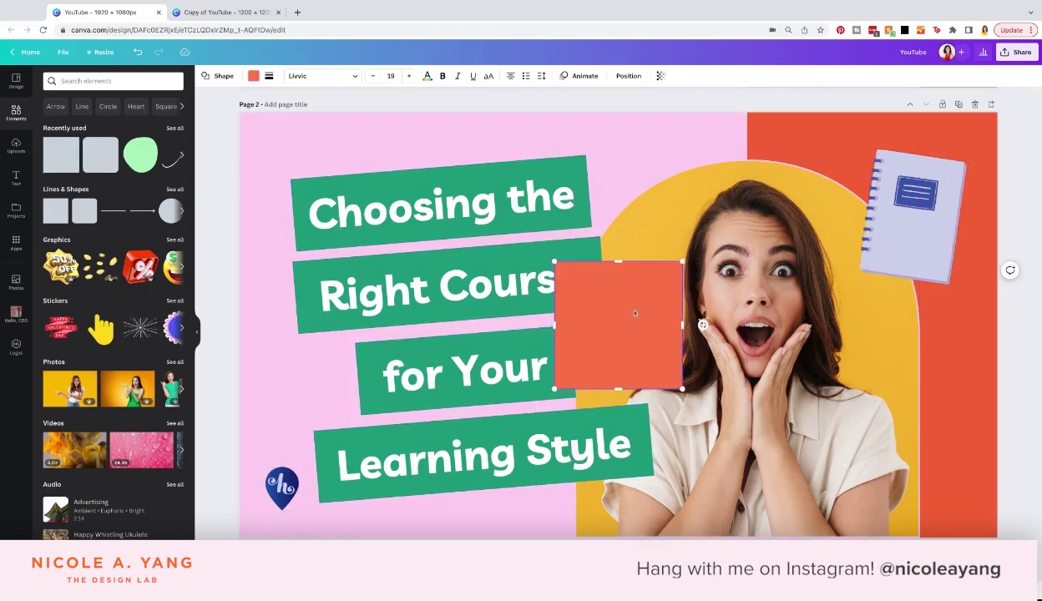
{"action": "left_click_drag", "start_coordinate": [632, 310], "coordinate": [308, 159]}
{"action": "left_click_drag", "start_coordinate": [359, 237], "coordinate": [1011, 546]}
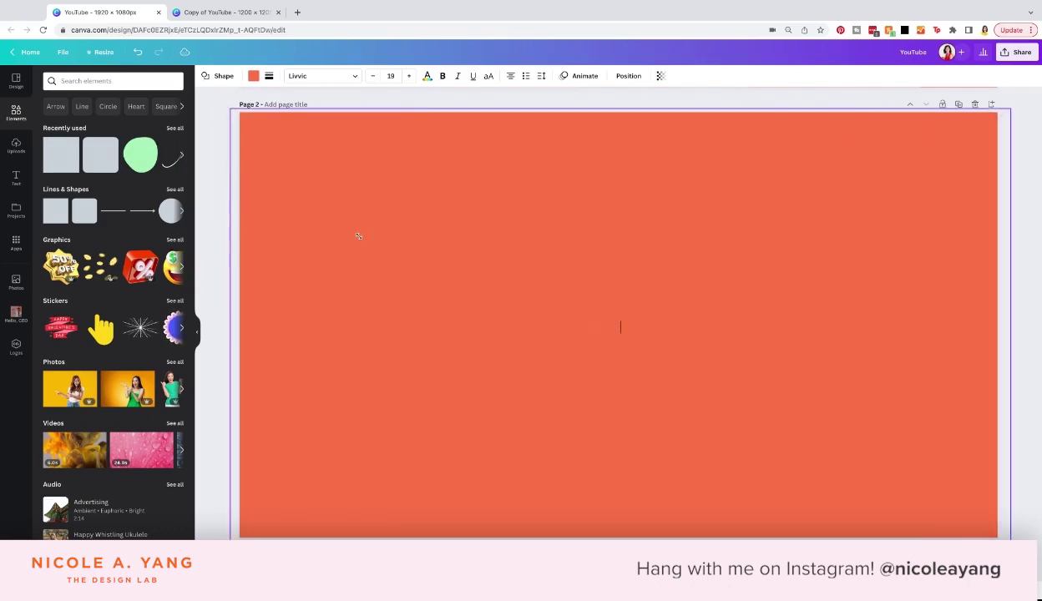
Recolour the page-covering square black, set its transparency to 51 and align it with the page.
{"action": "left_click", "coordinate": [253, 75]}
{"action": "left_click", "coordinate": [101, 129]}
{"action": "left_click", "coordinate": [660, 75]}
{"action": "left_click_drag", "start_coordinate": [654, 111], "coordinate": [623, 111]}
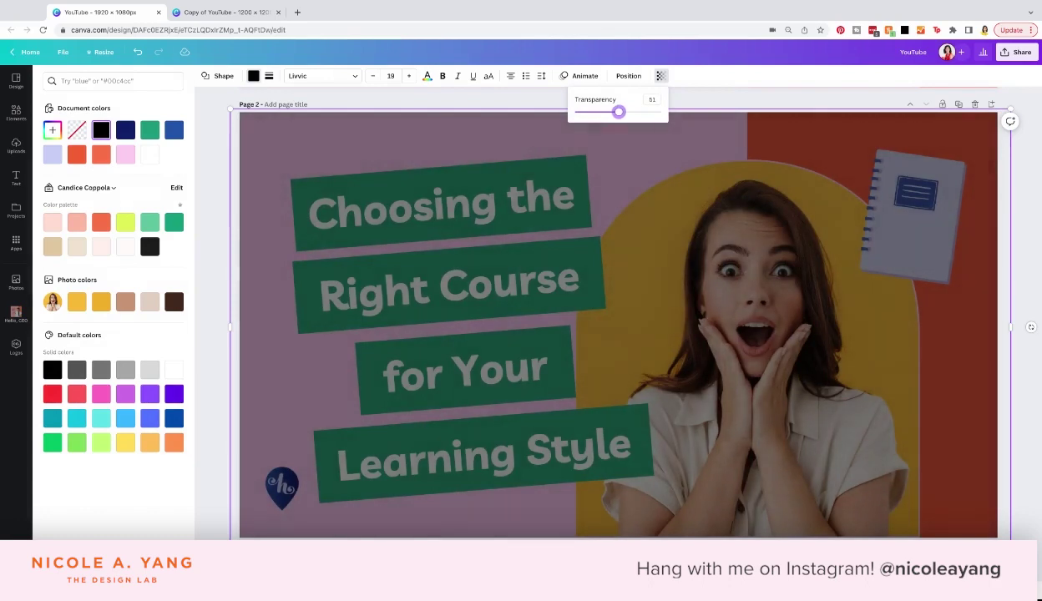
{"action": "left_click_drag", "start_coordinate": [397, 118], "coordinate": [406, 127]}
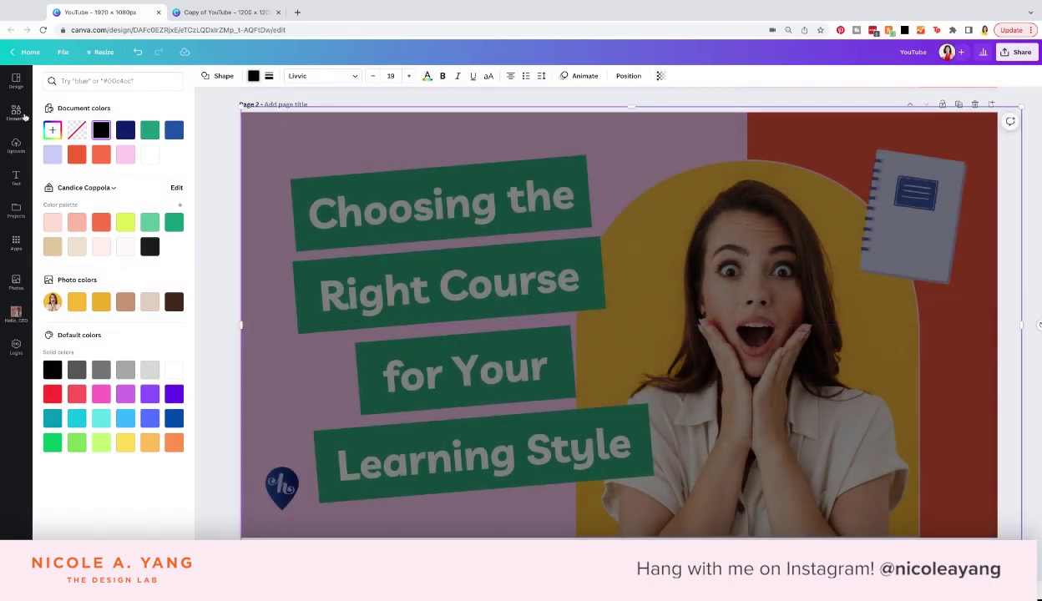
Search the elements for "play button" and add the outlined circular play icon at the page centre.
{"action": "left_click", "coordinate": [16, 113]}
{"action": "type", "text": "play button"}
{"action": "key", "text": "Return"}
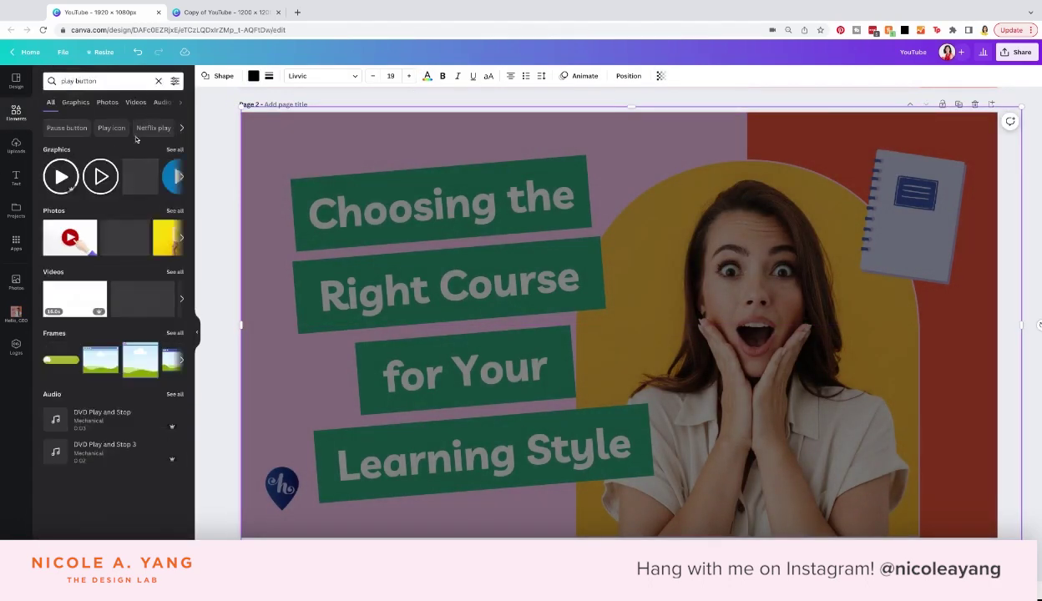
{"action": "left_click", "coordinate": [101, 176]}
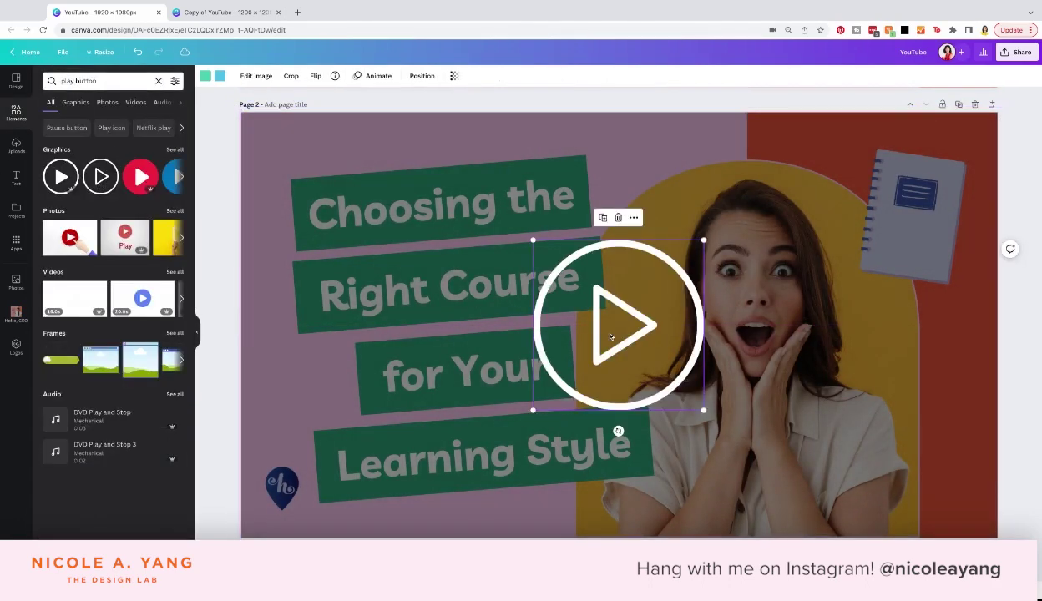
Darken the black overlay behind the play icon by setting its transparency to 60.
{"action": "left_click", "coordinate": [665, 203]}
{"action": "left_click", "coordinate": [660, 75]}
{"action": "left_click_drag", "start_coordinate": [643, 112], "coordinate": [621, 116]}
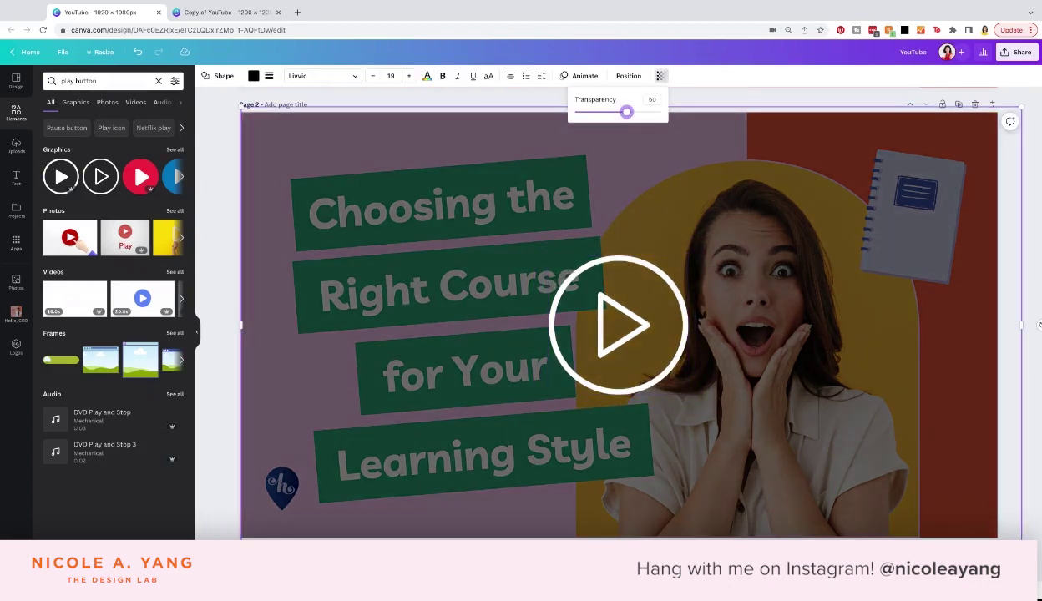
{"action": "left_click", "coordinate": [705, 102]}
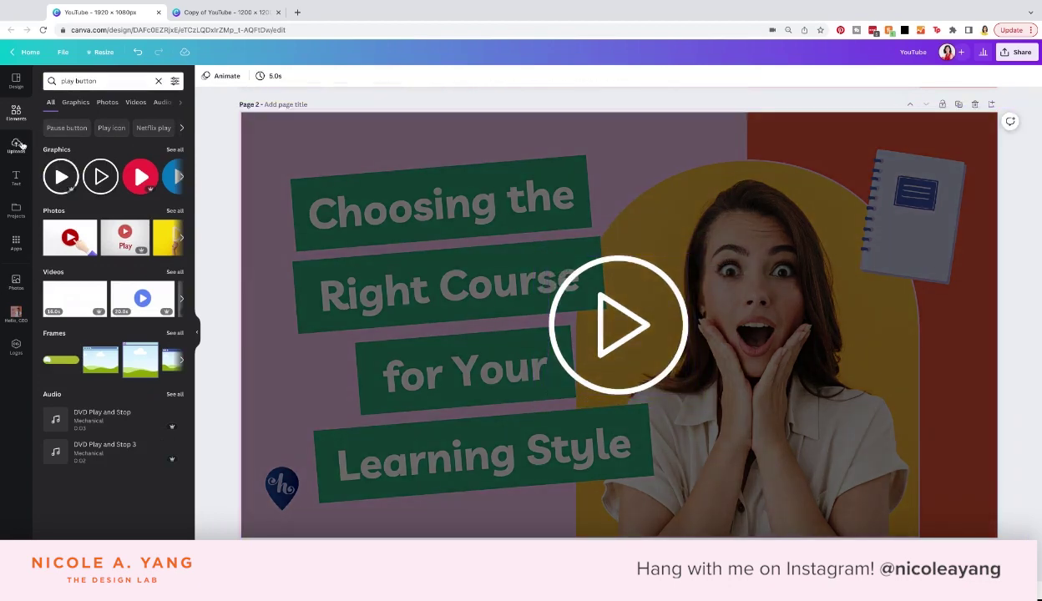
Switch the text styles to the Hello, CEO brand kit and add a subheading reading "Play me!".
{"action": "left_click", "coordinate": [17, 117]}
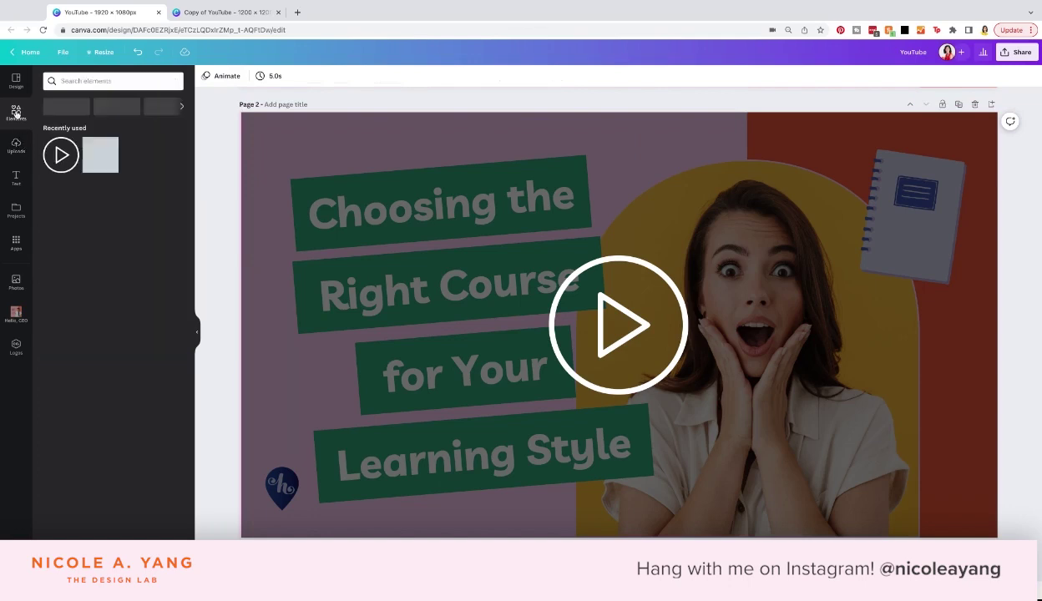
{"action": "left_click", "coordinate": [16, 177]}
{"action": "left_click", "coordinate": [112, 127]}
{"action": "scroll", "coordinate": [472, 403], "scroll_direction": "down", "scroll_amount": 5}
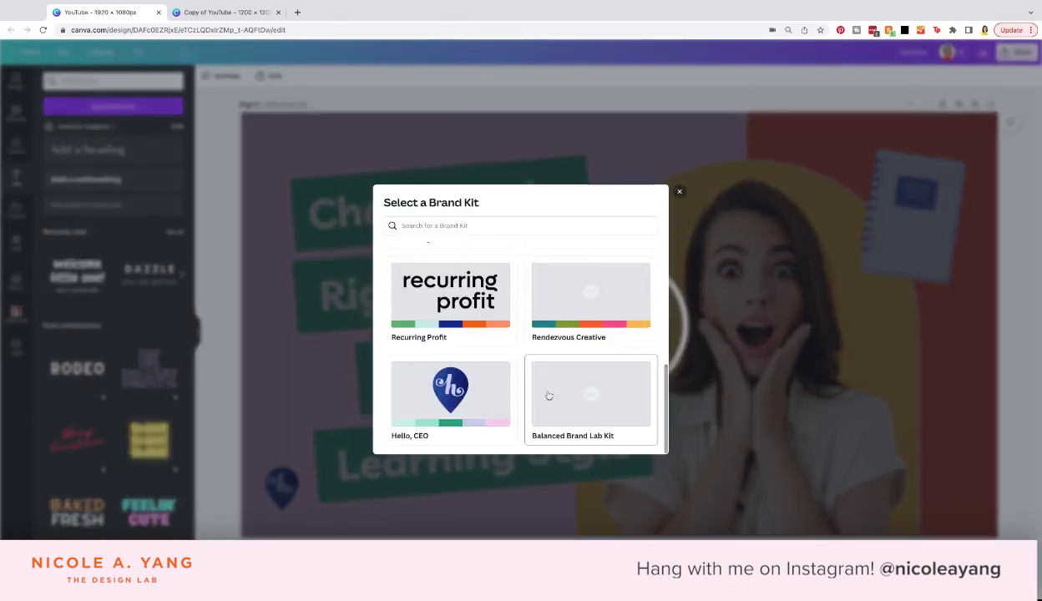
{"action": "left_click", "coordinate": [472, 403]}
{"action": "left_click", "coordinate": [83, 178]}
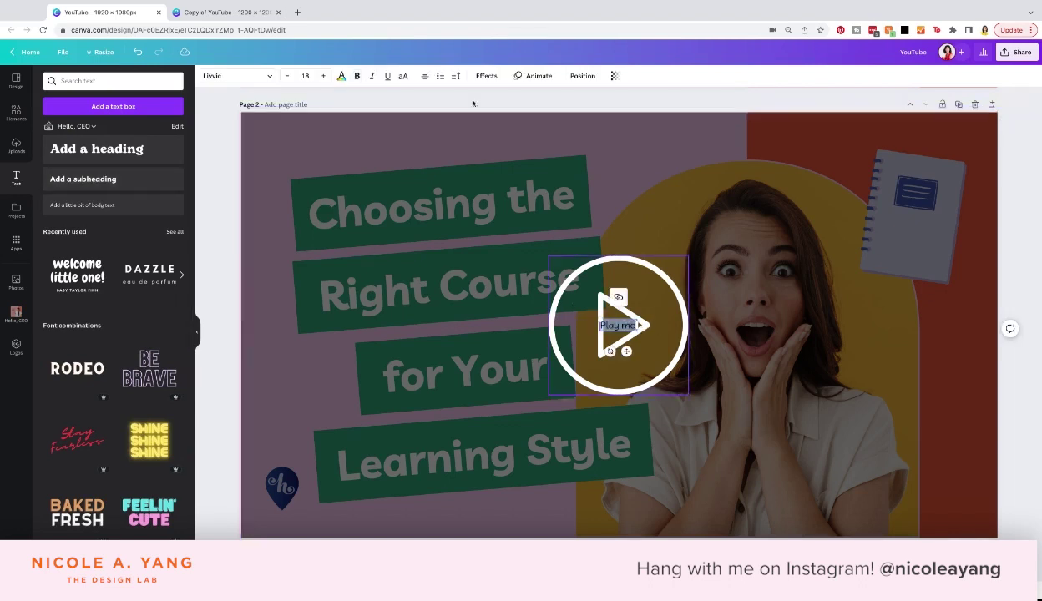
Enlarge the "Play me!" text to about size 35.6, centre it above the play icon and colour it white.
{"action": "left_click_drag", "start_coordinate": [640, 326], "coordinate": [679, 306]}
{"action": "key", "text": "super+z"}
{"action": "left_click_drag", "start_coordinate": [648, 353], "coordinate": [647, 329]}
{"action": "left_click", "coordinate": [342, 76]}
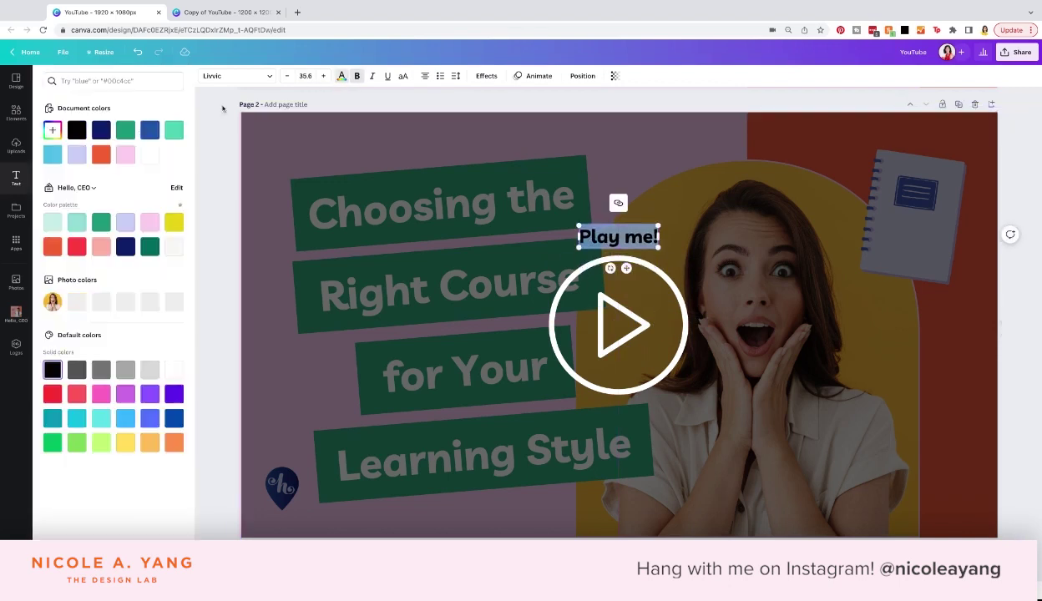
Curve the "Play me!" text around the play icon with a curve value of 54 and set its font size to 36.
{"action": "left_click", "coordinate": [486, 76]}
{"action": "left_click", "coordinate": [112, 390]}
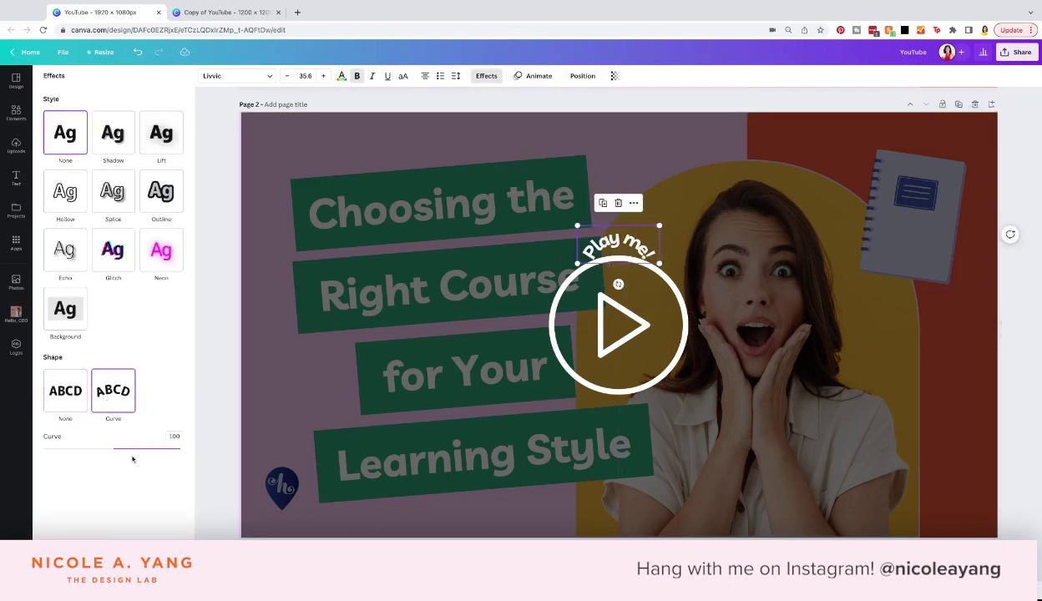
{"action": "left_click_drag", "start_coordinate": [132, 448], "coordinate": [180, 450]}
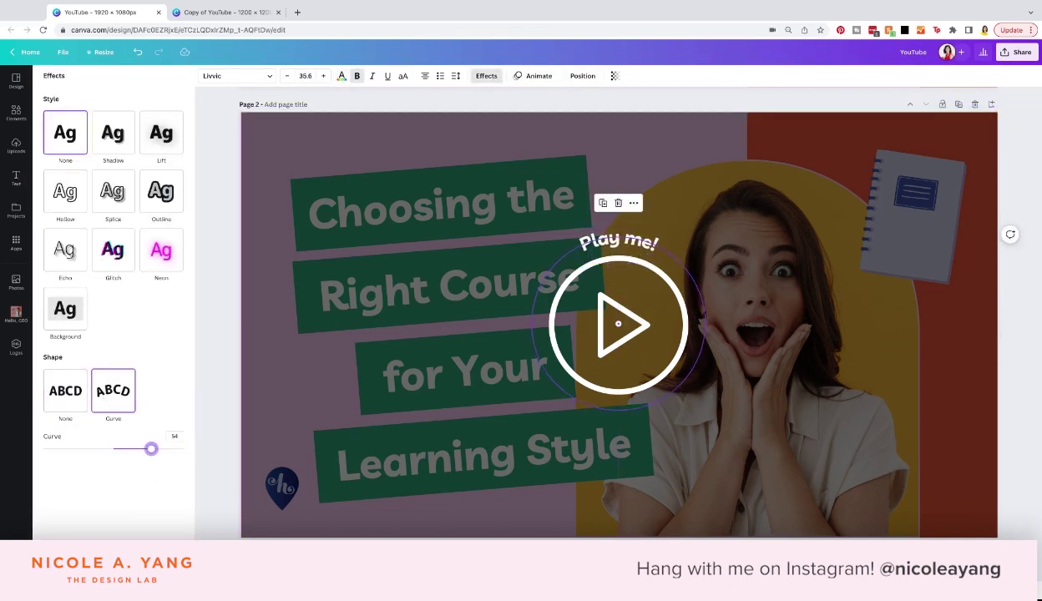
{"action": "left_click", "coordinate": [306, 76]}
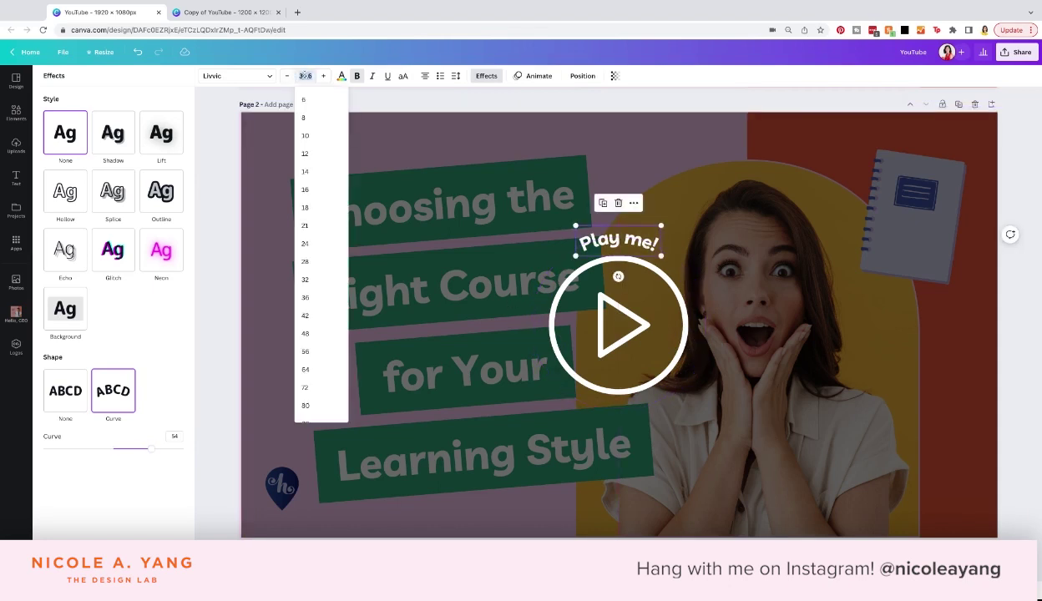
{"action": "key", "text": "Return"}
Move the play icon and its "Play me!" text slightly down together.
{"action": "left_click", "coordinate": [396, 284]}
{"action": "left_click", "coordinate": [597, 301]}
{"action": "left_click", "coordinate": [647, 234], "text": "shift"}
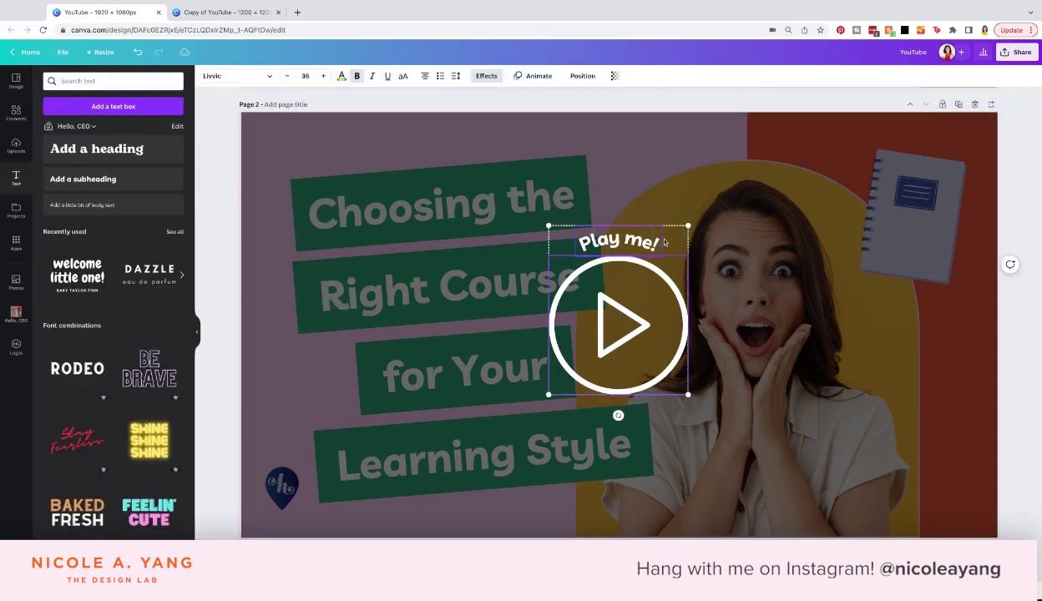
{"action": "left_click_drag", "start_coordinate": [647, 232], "coordinate": [647, 246]}
{"action": "left_click", "coordinate": [951, 241]}
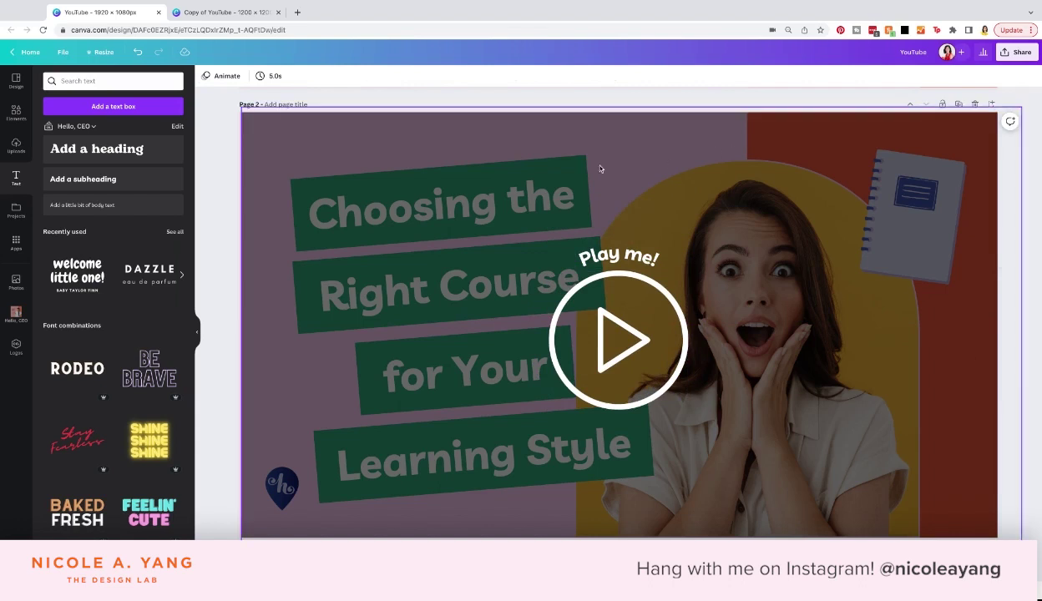
Switch to the blank 1200 px square design and rename it "More Graphics!".
{"action": "left_click", "coordinate": [205, 13]}
{"action": "left_click", "coordinate": [915, 51]}
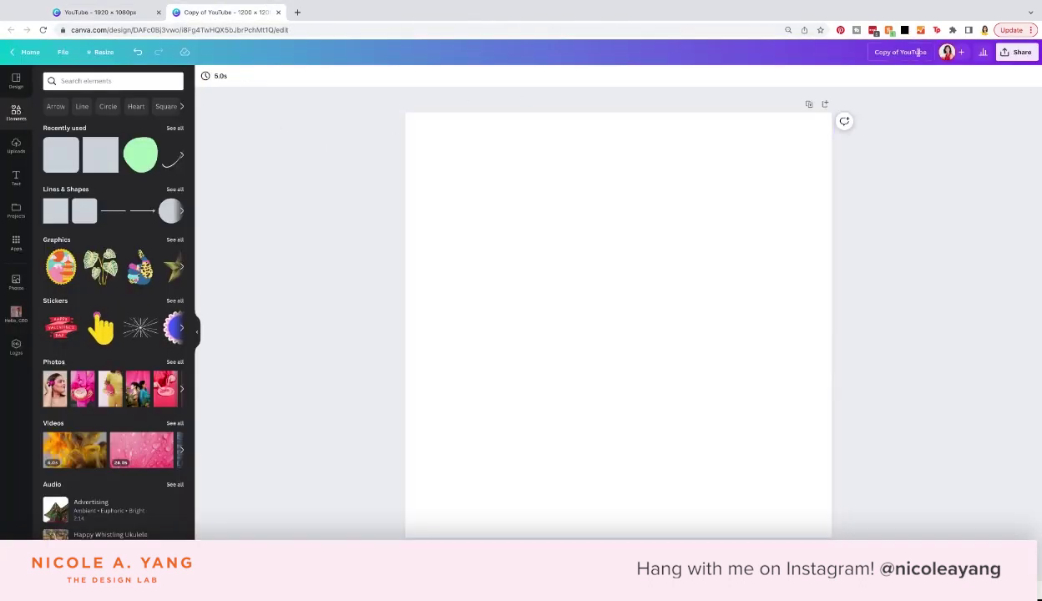
{"action": "left_click", "coordinate": [353, 172]}
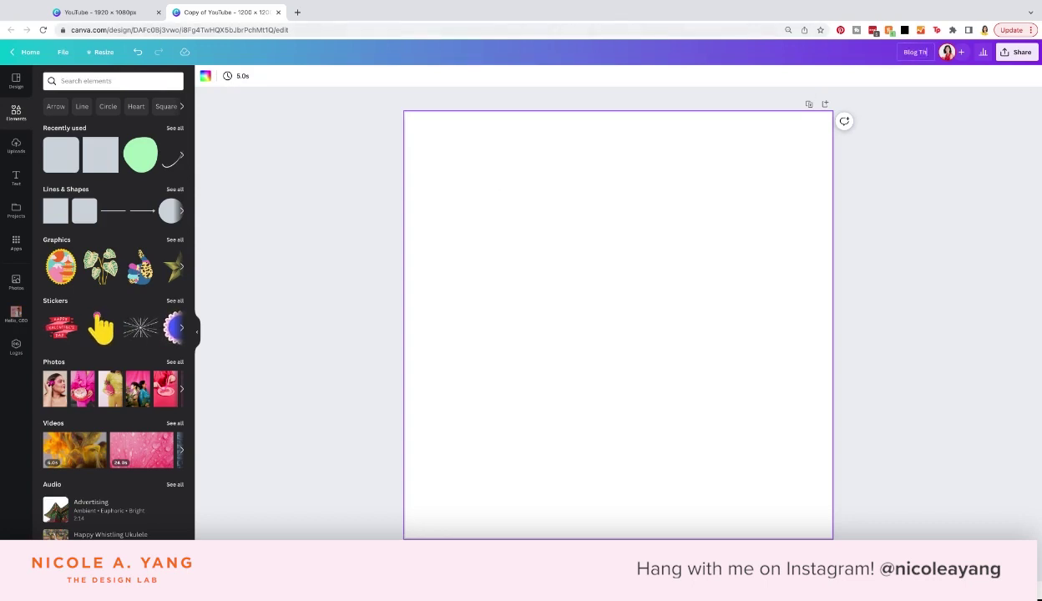
{"action": "key", "text": "BackSpace"}
{"action": "key", "text": "BackSpace"}
{"action": "key", "text": "BackSpace"}
{"action": "key", "text": "BackSpace"}
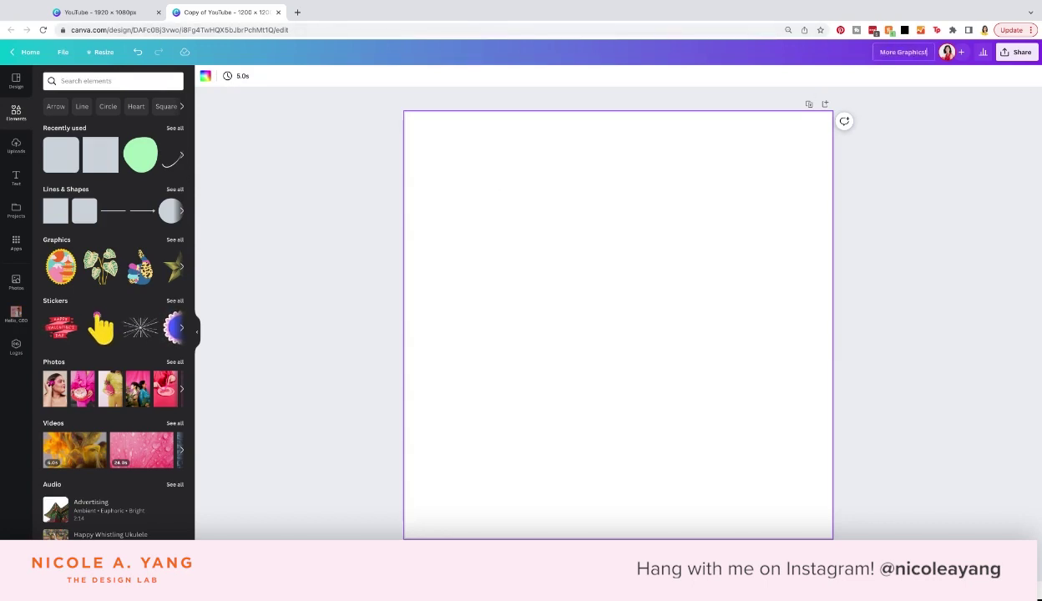
{"action": "key", "text": "Return"}
Return to the YouTube design and shift the dark overlay so it covers the page's left edge.
{"action": "key", "text": "ctrl+shift+Tab"}
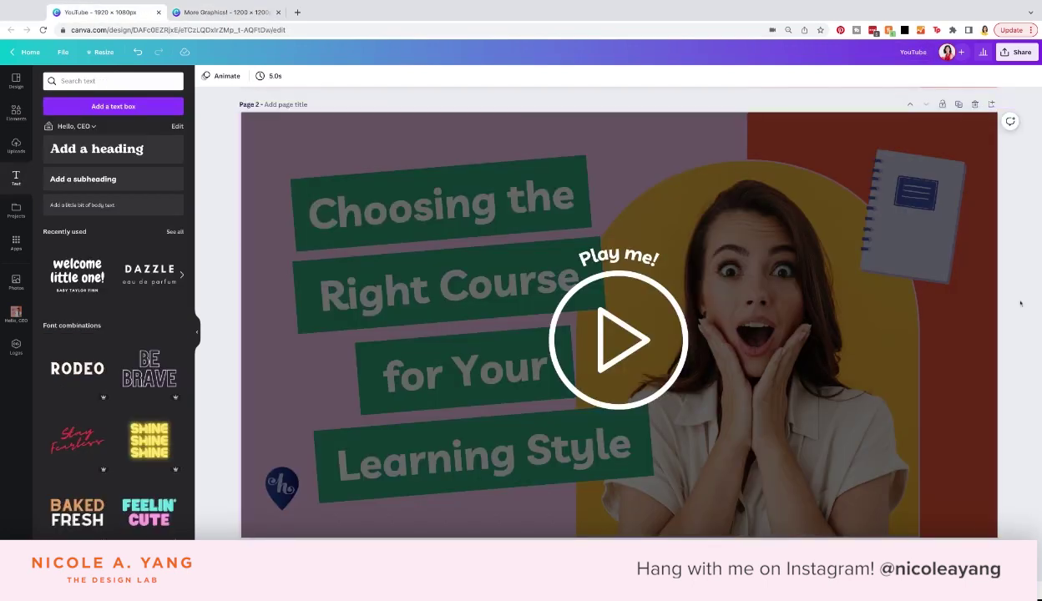
{"action": "left_click_drag", "start_coordinate": [925, 353], "coordinate": [914, 356]}
{"action": "left_click", "coordinate": [1025, 390]}
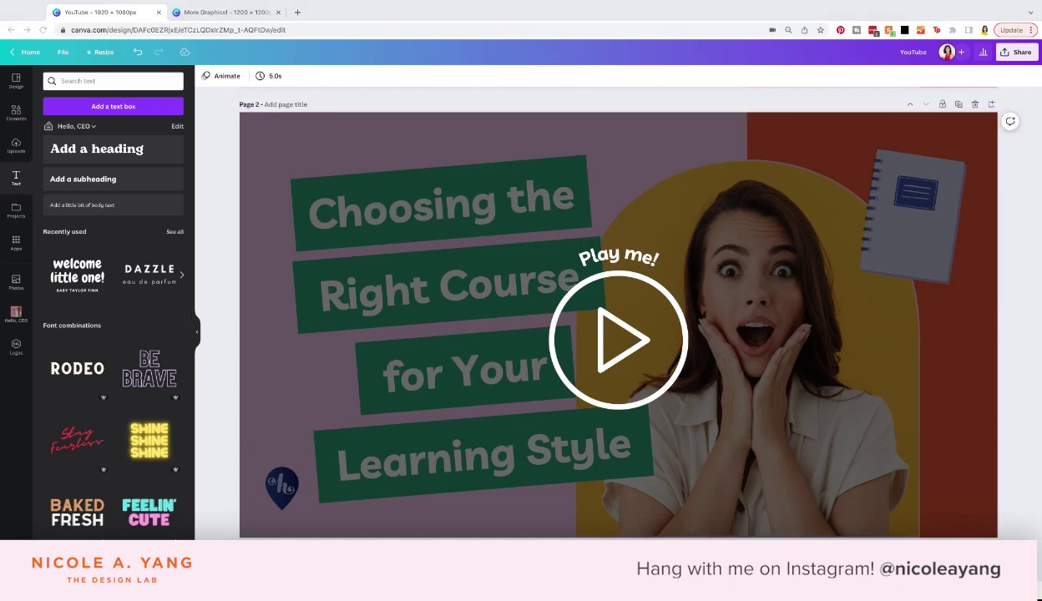
Copy all elements of the original YouTube thumbnail page into the blank page of the More Graphics! design.
{"action": "left_click", "coordinate": [216, 13]}
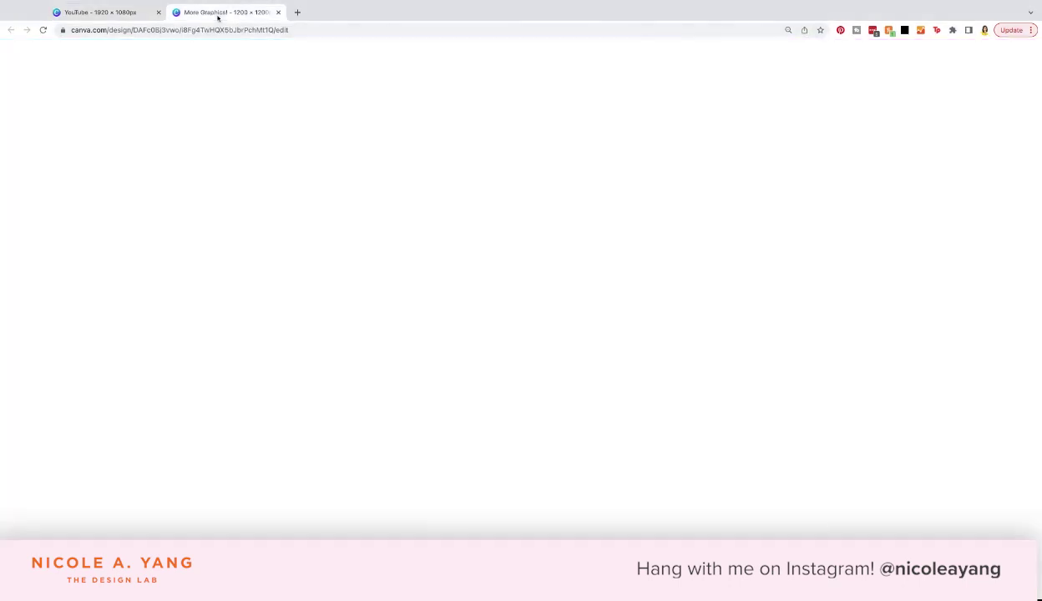
{"action": "left_click", "coordinate": [131, 15]}
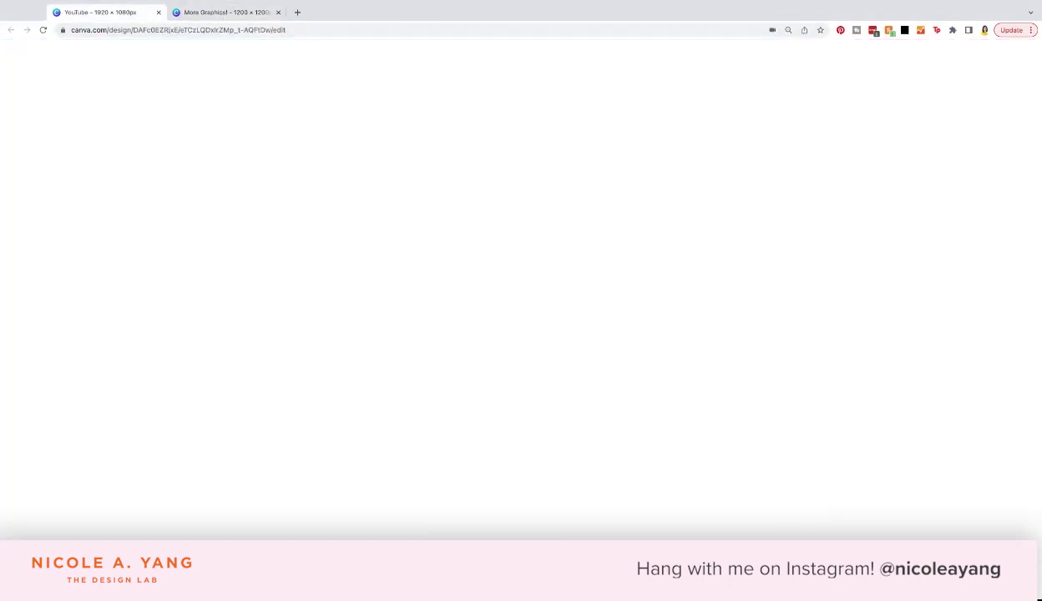
{"action": "key", "text": "super+a"}
{"action": "left_click", "coordinate": [261, 11]}
{"action": "left_click", "coordinate": [643, 302]}
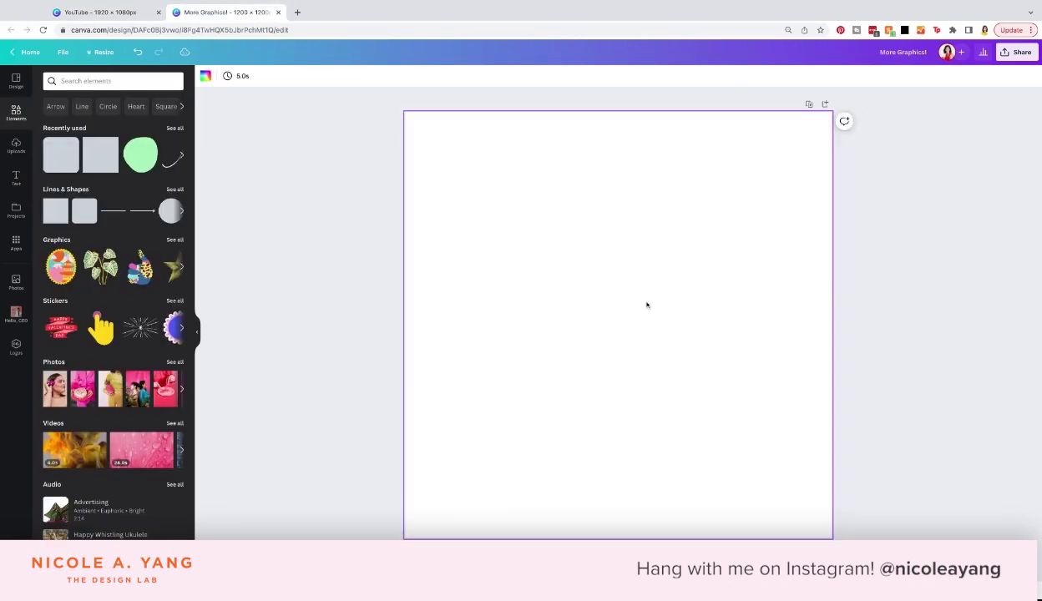
{"action": "key", "text": "super+v"}
Set the square page's background to the light pink of the Hello, CEO palette.
{"action": "left_click", "coordinate": [723, 428]}
{"action": "left_click", "coordinate": [205, 76]}
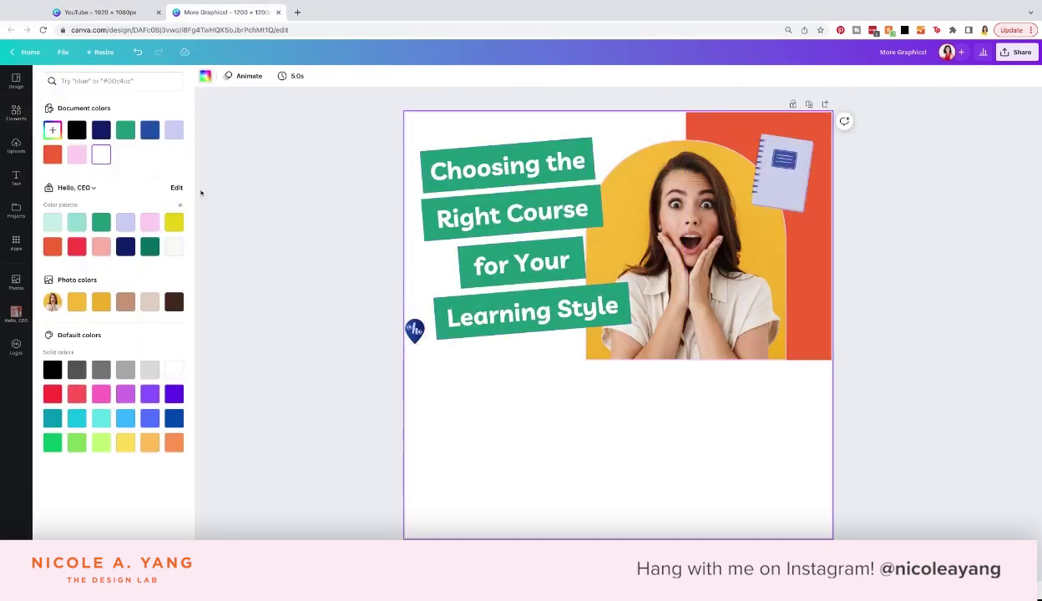
{"action": "left_click", "coordinate": [150, 222]}
{"action": "left_click", "coordinate": [860, 255]}
Detach the woman's photo from its arch frame and remove the photo's background.
{"action": "left_click_drag", "start_coordinate": [771, 338], "coordinate": [727, 427]}
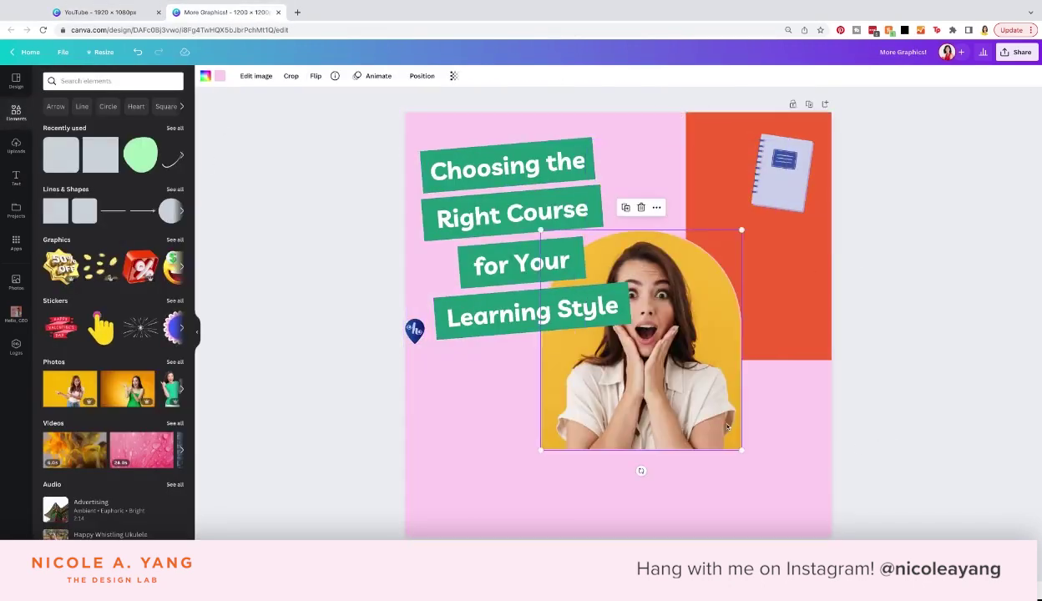
{"action": "right_click", "coordinate": [675, 411]}
{"action": "left_click", "coordinate": [710, 568]}
{"action": "left_click_drag", "start_coordinate": [710, 384], "coordinate": [726, 440]}
{"action": "key", "text": "super+z"}
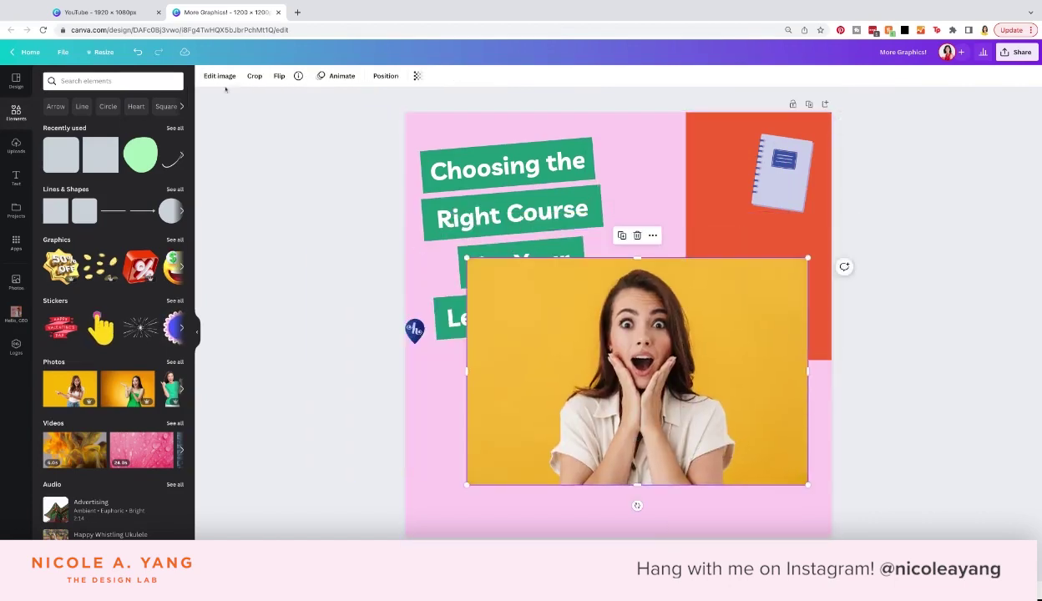
{"action": "left_click", "coordinate": [219, 76]}
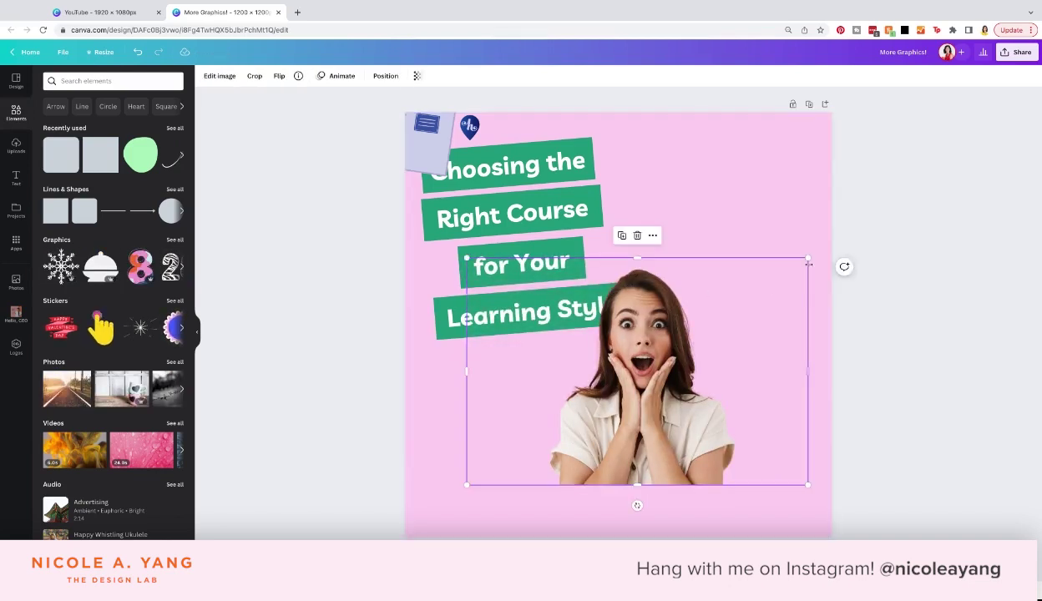
Enlarge the woman's cut-out and place it against the bottom edge in the page's lower right area.
{"action": "left_click_drag", "start_coordinate": [807, 258], "coordinate": [916, 186]}
{"action": "left_click_drag", "start_coordinate": [752, 272], "coordinate": [755, 326]}
{"action": "left_click", "coordinate": [638, 196]}
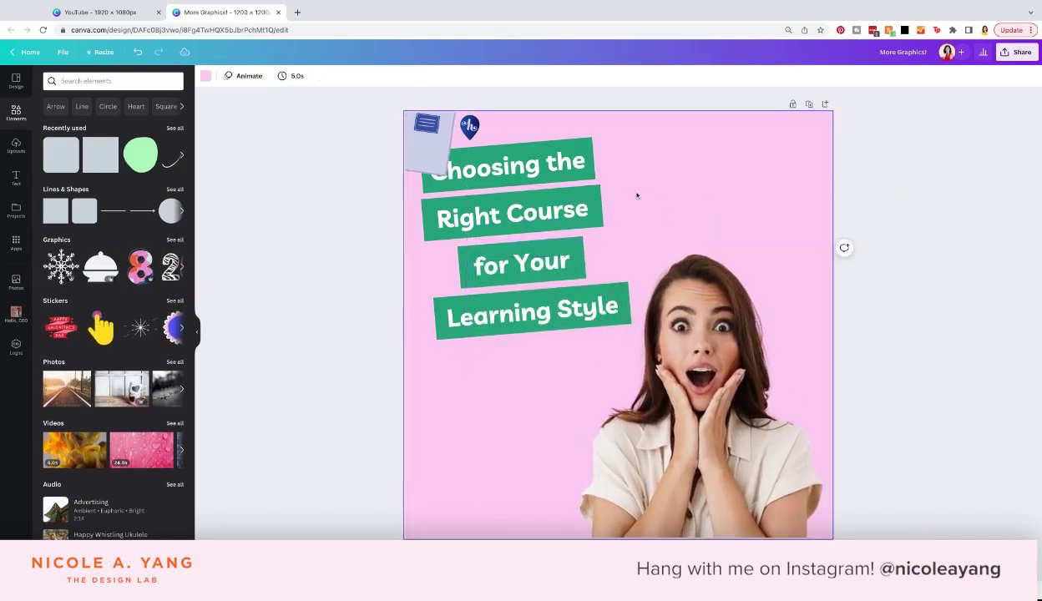
Widen the green "Choosing the" banner towards the right to make room for more text.
{"action": "left_click", "coordinate": [565, 151]}
{"action": "left_click", "coordinate": [616, 159]}
{"action": "left_click", "coordinate": [576, 161]}
{"action": "left_click_drag", "start_coordinate": [593, 159], "coordinate": [681, 151]}
Select all four green title banners and bring them in front of the notebook graphic.
{"action": "left_click", "coordinate": [535, 214]}
{"action": "left_click", "coordinate": [534, 264]}
{"action": "left_click", "coordinate": [517, 312]}
{"action": "left_click", "coordinate": [501, 266], "text": "shift"}
{"action": "left_click", "coordinate": [471, 207], "text": "shift"}
{"action": "left_click", "coordinate": [486, 167], "text": "shift"}
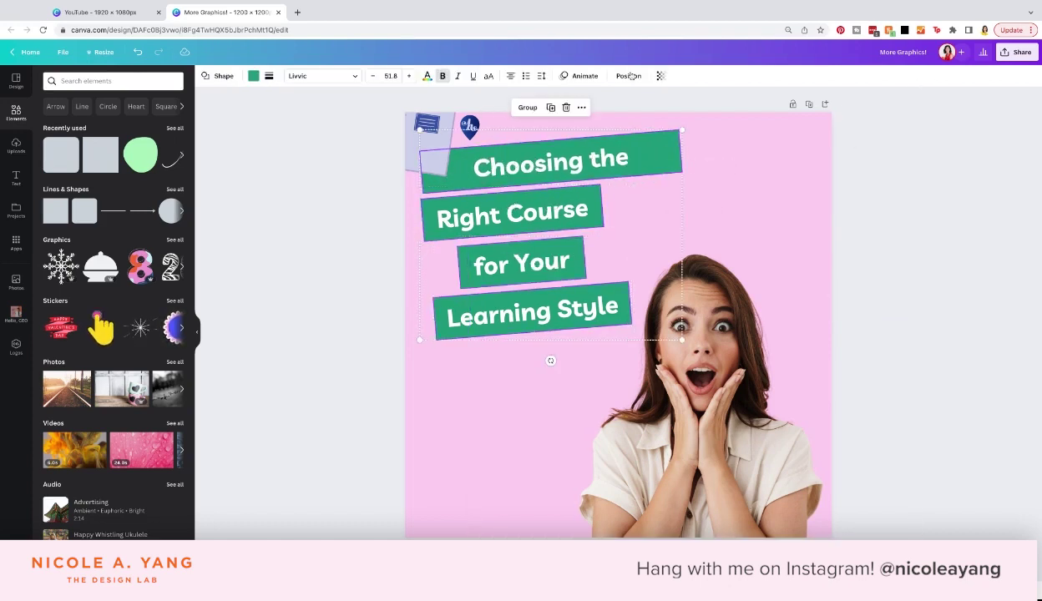
{"action": "left_click", "coordinate": [629, 76]}
{"action": "left_click", "coordinate": [533, 117]}
{"action": "left_click", "coordinate": [758, 140]}
Reword the top two banners to "Choosing the Right" and "Course for Your", widening the second one to fit.
{"action": "double_click", "coordinate": [634, 156]}
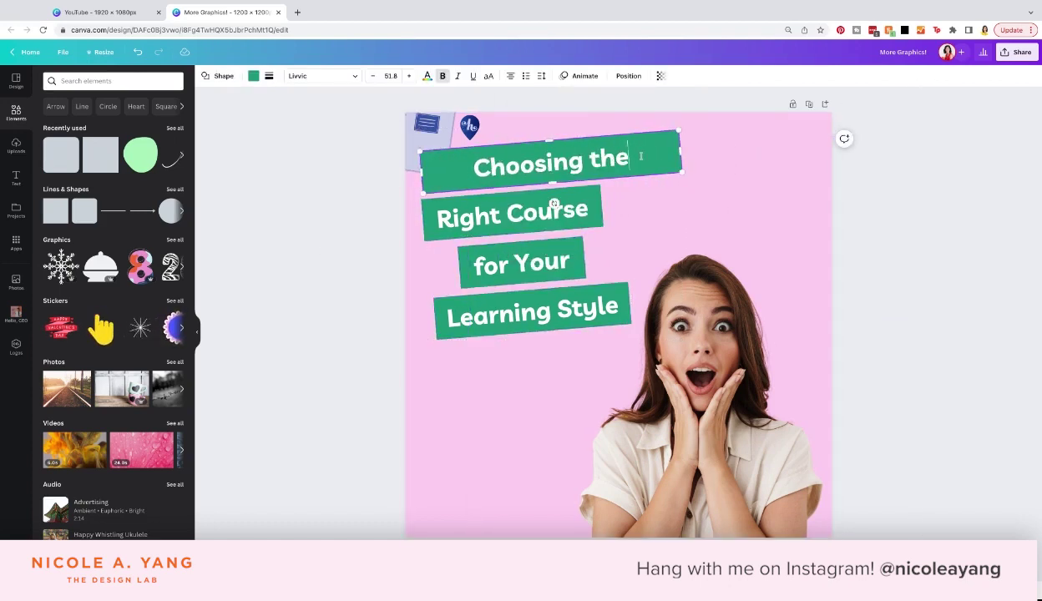
{"action": "type", "text": "Right"}
{"action": "double_click", "coordinate": [515, 216]}
{"action": "type", "text": "Course for Y"}
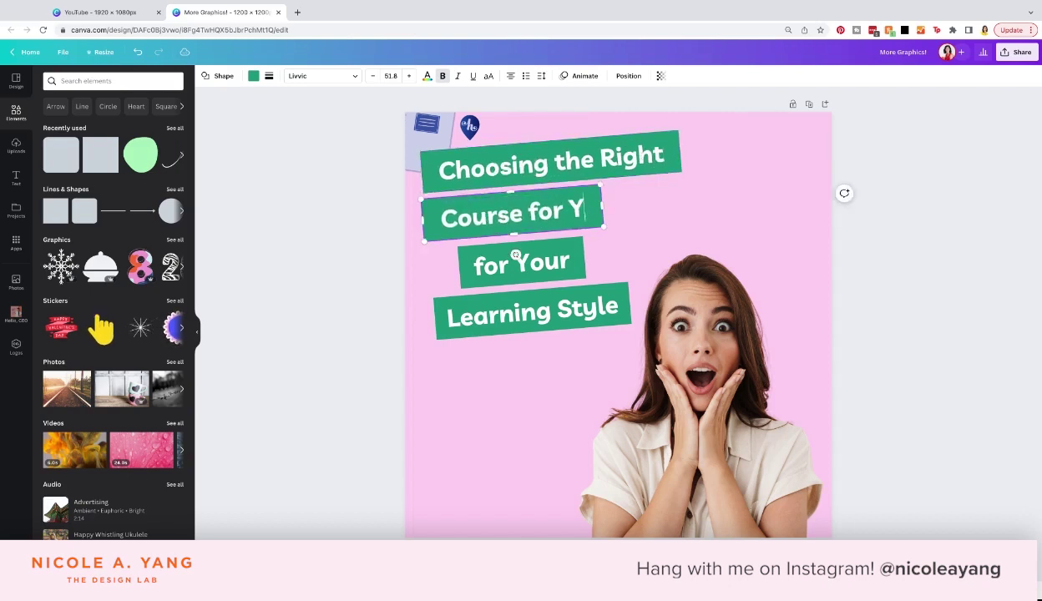
{"action": "type", "text": "our"}
{"action": "left_click_drag", "start_coordinate": [602, 213], "coordinate": [645, 219]}
Delete the separate "for Your" banner and move the "Course for Your" and "Learning Style" banners closer together.
{"action": "left_click", "coordinate": [523, 261]}
{"action": "key", "text": "Delete"}
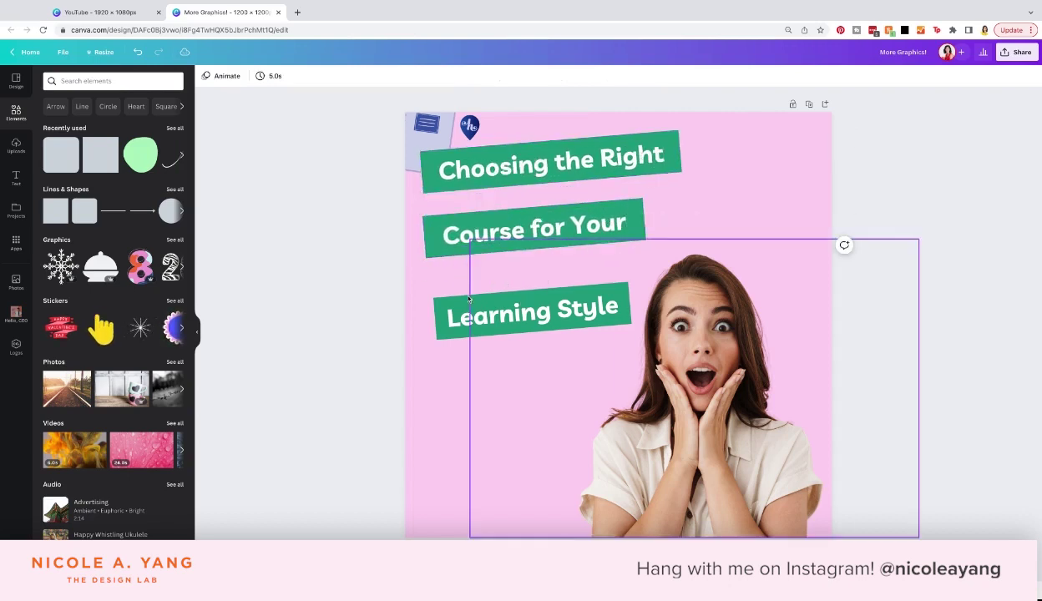
{"action": "left_click_drag", "start_coordinate": [452, 332], "coordinate": [483, 301]}
{"action": "left_click", "coordinate": [436, 246], "text": "shift"}
{"action": "left_click_drag", "start_coordinate": [427, 252], "coordinate": [454, 244]}
Shift the word "Right" from the first banner to the start of "Course for Your", resizing both banners to fit their text.
{"action": "left_click", "coordinate": [498, 223]}
{"action": "left_click", "coordinate": [492, 222]}
{"action": "type", "text": "Right"}
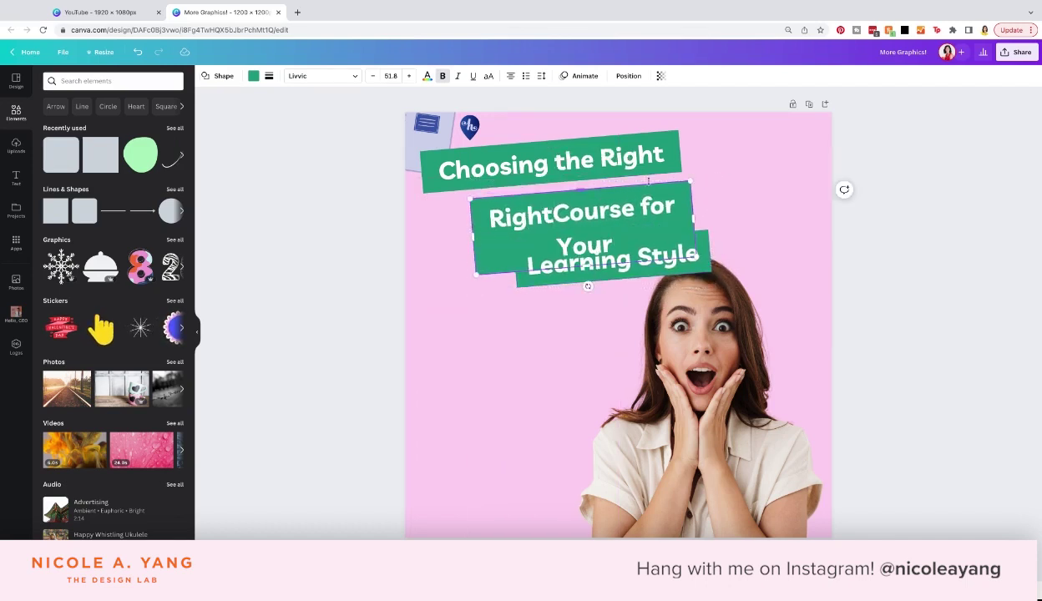
{"action": "left_click_drag", "start_coordinate": [695, 223], "coordinate": [728, 218]}
{"action": "left_click", "coordinate": [654, 157]}
{"action": "left_click_drag", "start_coordinate": [654, 157], "coordinate": [596, 160]}
{"action": "key", "text": "BackSpace"}
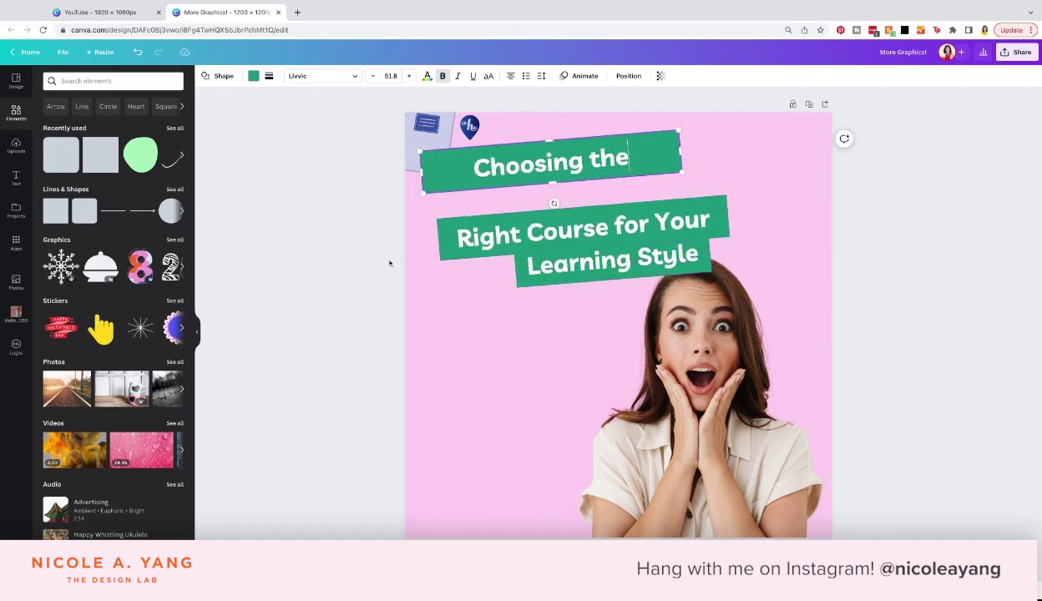
{"action": "left_click_drag", "start_coordinate": [680, 151], "coordinate": [602, 176]}
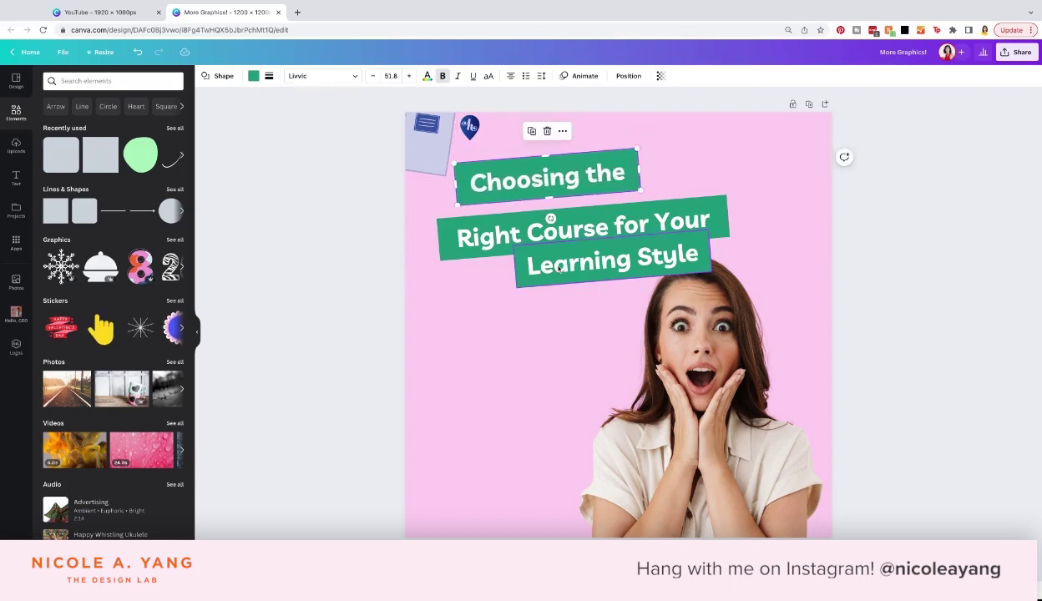
Lower the "Learning Style" banner for even spacing, and scale up all three title banners as a set.
{"action": "left_click", "coordinate": [548, 266]}
{"action": "mouse_move", "coordinate": [518, 267]}
{"action": "left_mouse_down"}
{"action": "mouse_move", "coordinate": [500, 234]}
{"action": "mouse_move", "coordinate": [534, 277]}
{"action": "left_mouse_up"}
{"action": "left_click", "coordinate": [101, 12]}
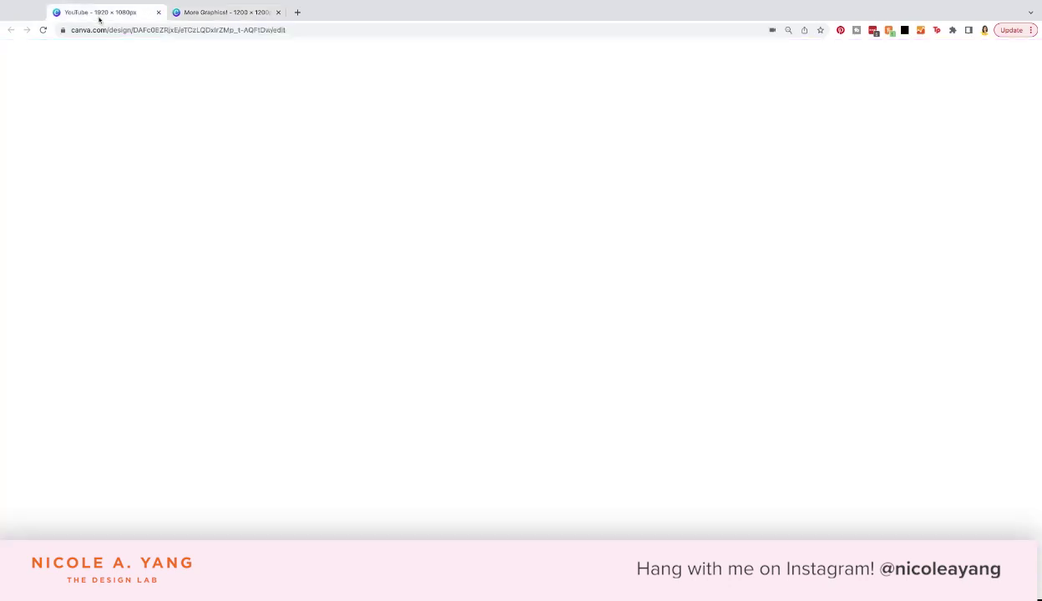
{"action": "left_click", "coordinate": [221, 12]}
{"action": "left_click", "coordinate": [509, 172]}
{"action": "left_click", "coordinate": [543, 227], "text": "shift"}
{"action": "left_click", "coordinate": [579, 274], "text": "shift"}
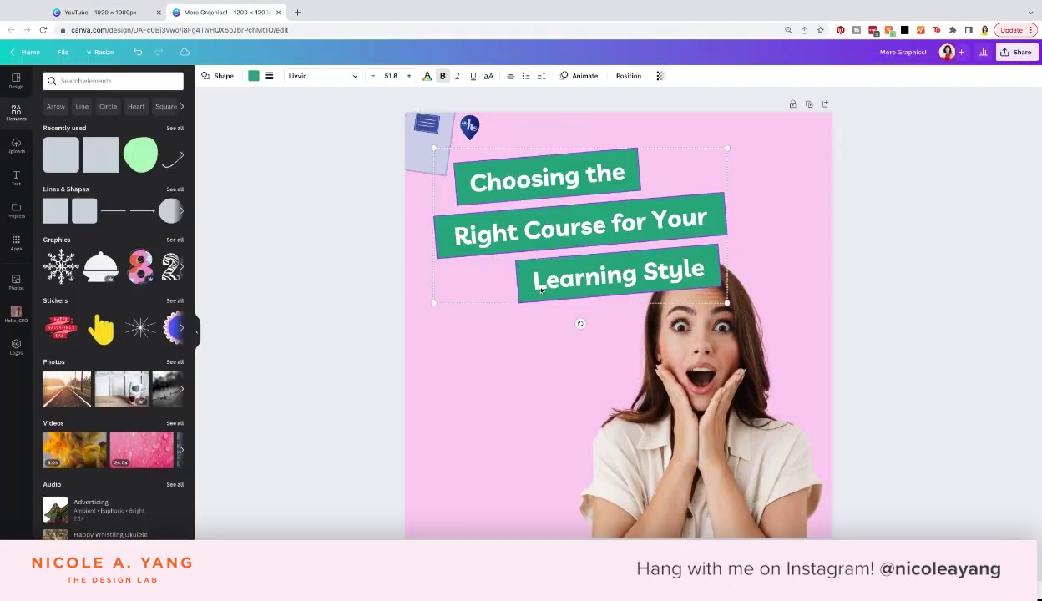
{"action": "left_click_drag", "start_coordinate": [726, 149], "coordinate": [778, 122]}
{"action": "left_click_drag", "start_coordinate": [659, 145], "coordinate": [646, 157]}
Move the woman's cut-out to the page's lower left area and enlarge the three banners towards the right edge.
{"action": "left_click", "coordinate": [317, 344]}
{"action": "left_click_drag", "start_coordinate": [825, 355], "coordinate": [644, 357]}
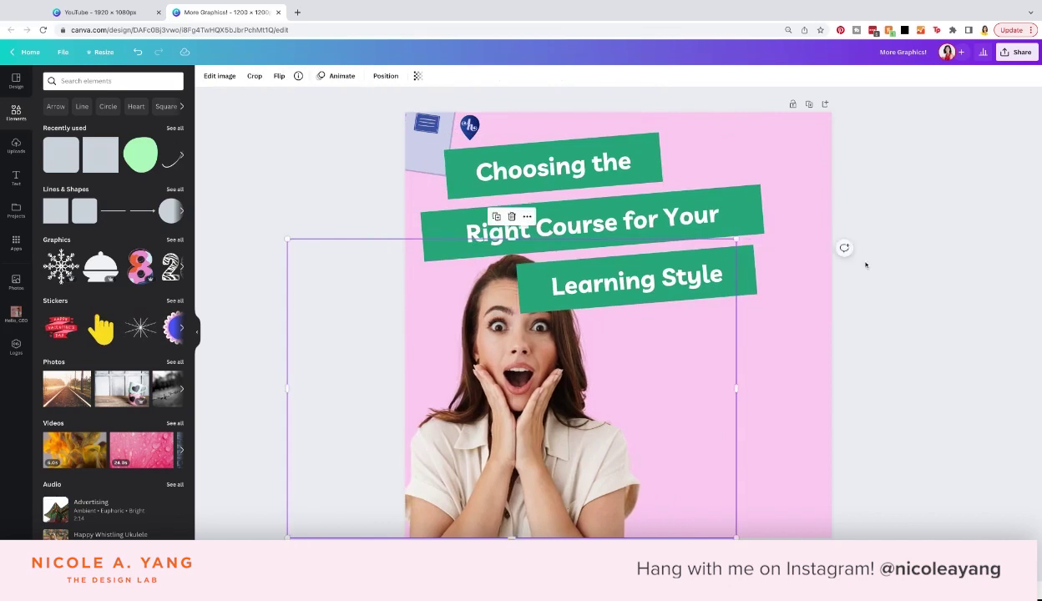
{"action": "left_click", "coordinate": [743, 272]}
{"action": "left_click_drag", "start_coordinate": [744, 305], "coordinate": [818, 325]}
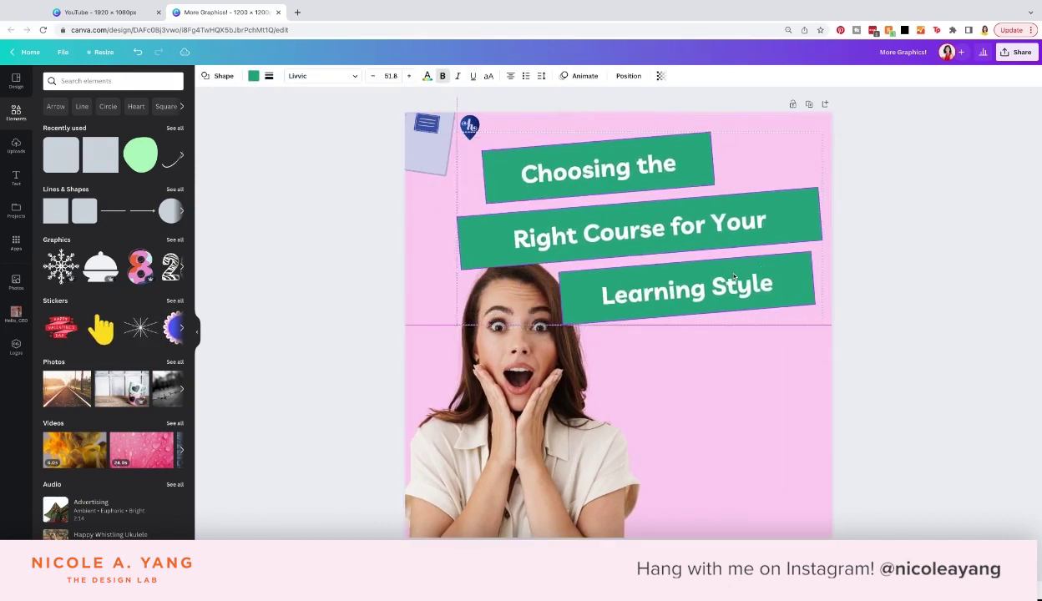
Layer the three title banners behind the woman's cut-out and raise their text size to 63.8.
{"action": "left_click", "coordinate": [628, 75]}
{"action": "left_click", "coordinate": [820, 396]}
{"action": "left_click", "coordinate": [780, 286]}
{"action": "left_click", "coordinate": [777, 225], "text": "shift"}
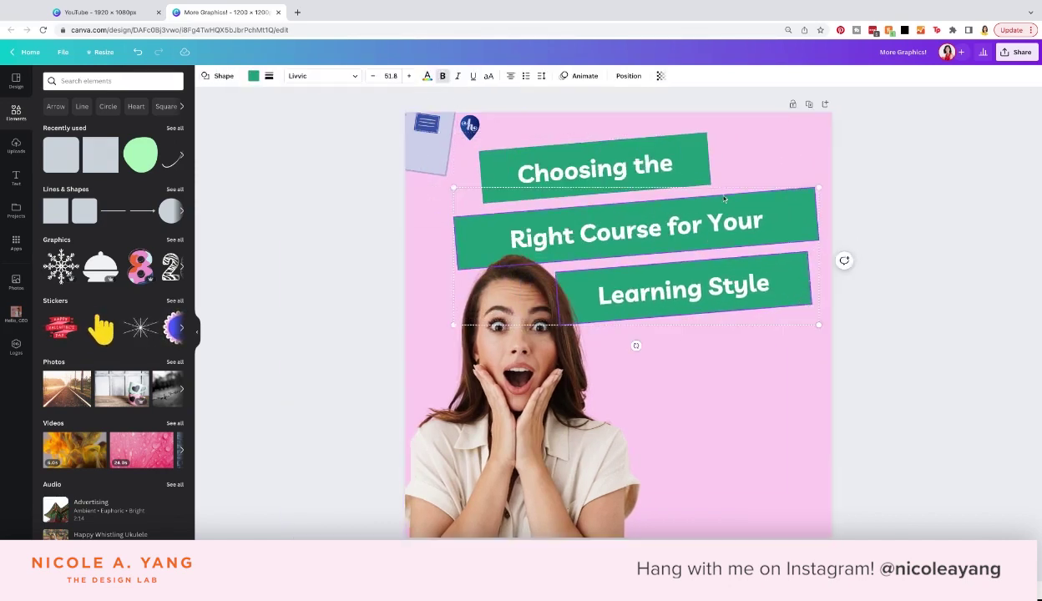
{"action": "left_click", "coordinate": [764, 158]}
{"action": "left_click", "coordinate": [686, 163]}
{"action": "left_click", "coordinate": [635, 229], "text": "shift"}
{"action": "left_click", "coordinate": [735, 288]}
{"action": "left_click", "coordinate": [726, 226], "text": "shift"}
{"action": "left_click", "coordinate": [687, 163], "text": "shift"}
{"action": "left_click", "coordinate": [409, 76]}
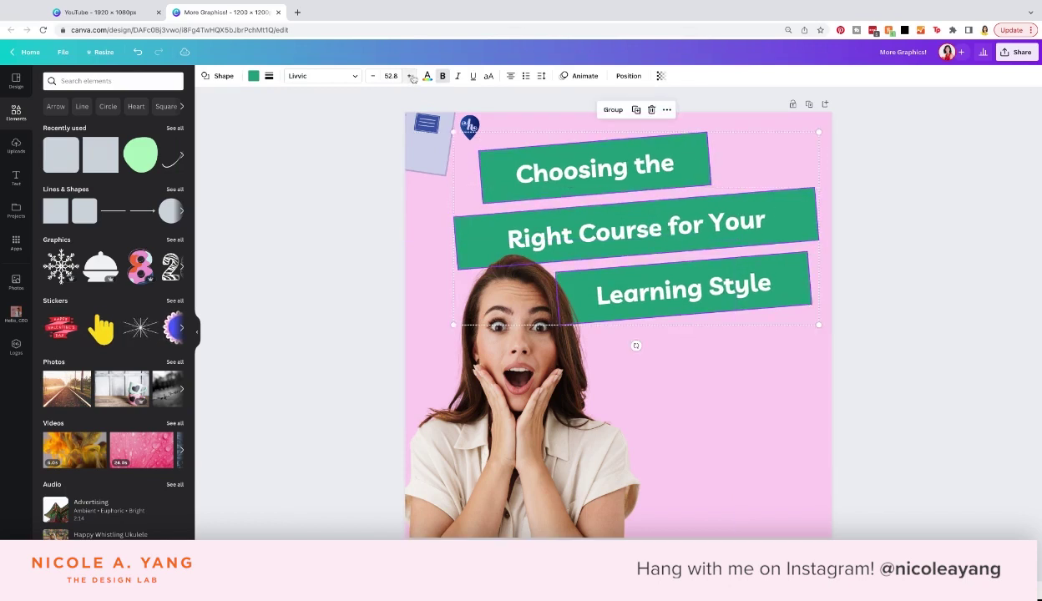
{"action": "left_click", "coordinate": [409, 76]}
{"action": "left_click", "coordinate": [409, 76]}
{"action": "left_click", "coordinate": [409, 76]}
{"action": "left_click", "coordinate": [409, 76]}
{"action": "left_click", "coordinate": [409, 76]}
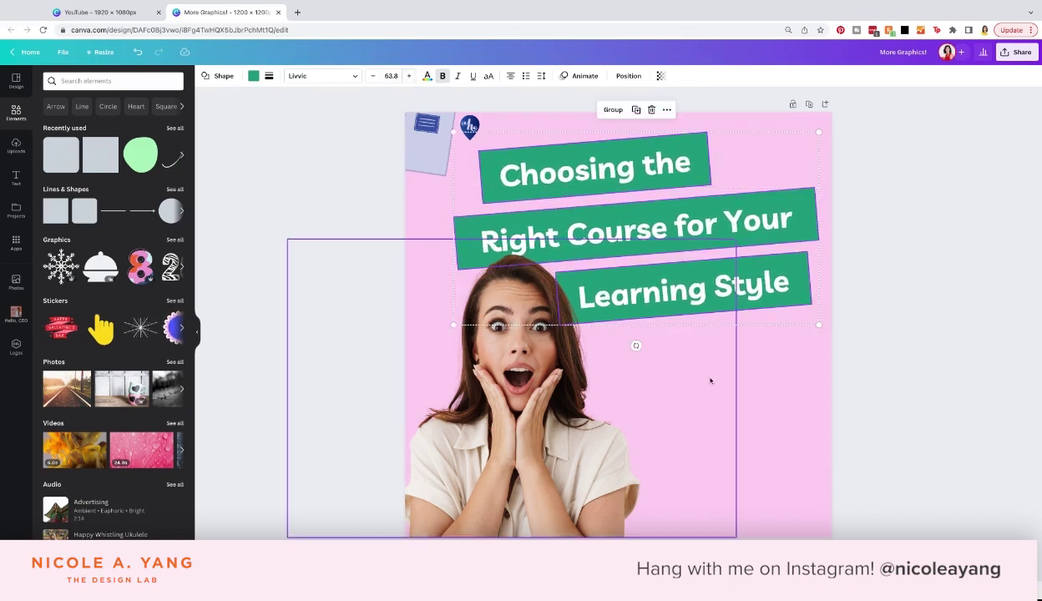
Add a square shape and stretch it into a full-width strip along the page's bottom edge.
{"action": "left_click", "coordinate": [638, 419]}
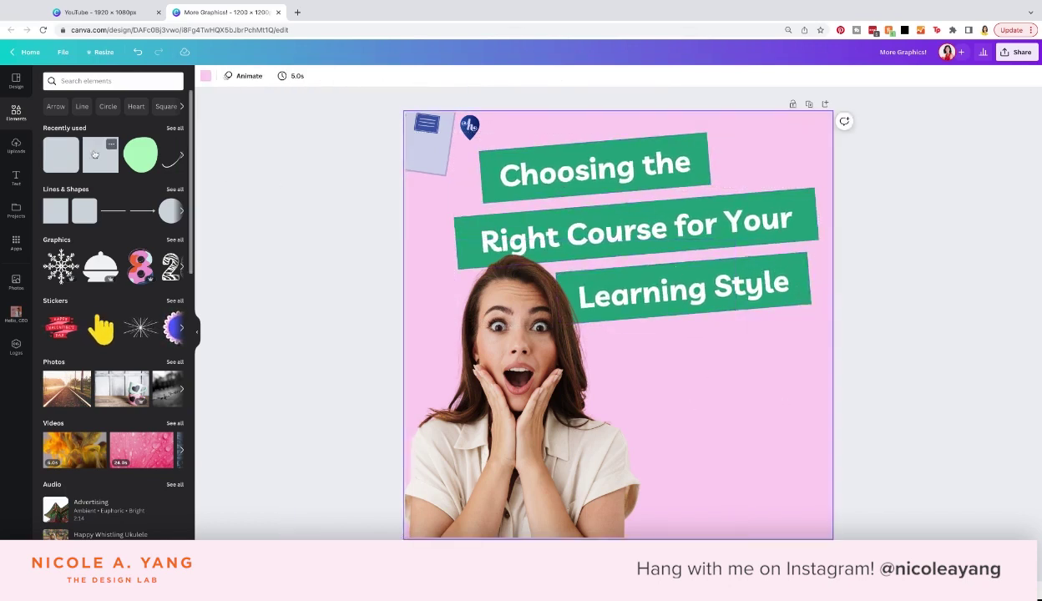
{"action": "left_click", "coordinate": [95, 154]}
{"action": "left_click_drag", "start_coordinate": [596, 284], "coordinate": [406, 422]}
Color the bottom strip with the palette's orange-red and send it behind the woman's cut-out.
{"action": "left_click", "coordinate": [253, 76]}
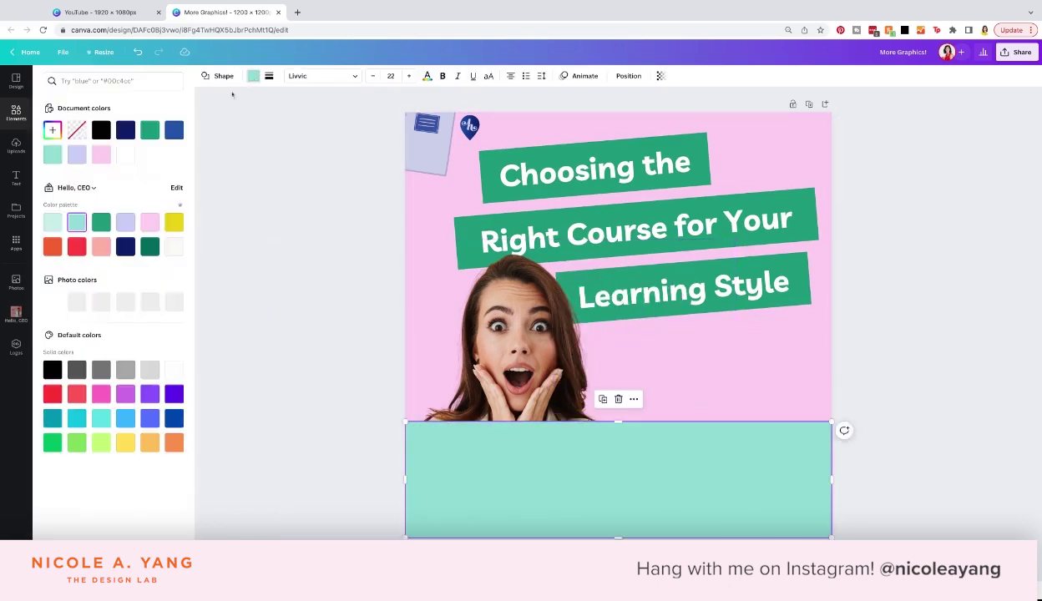
{"action": "left_click", "coordinate": [51, 247]}
{"action": "left_click", "coordinate": [621, 76]}
{"action": "left_click", "coordinate": [606, 99]}
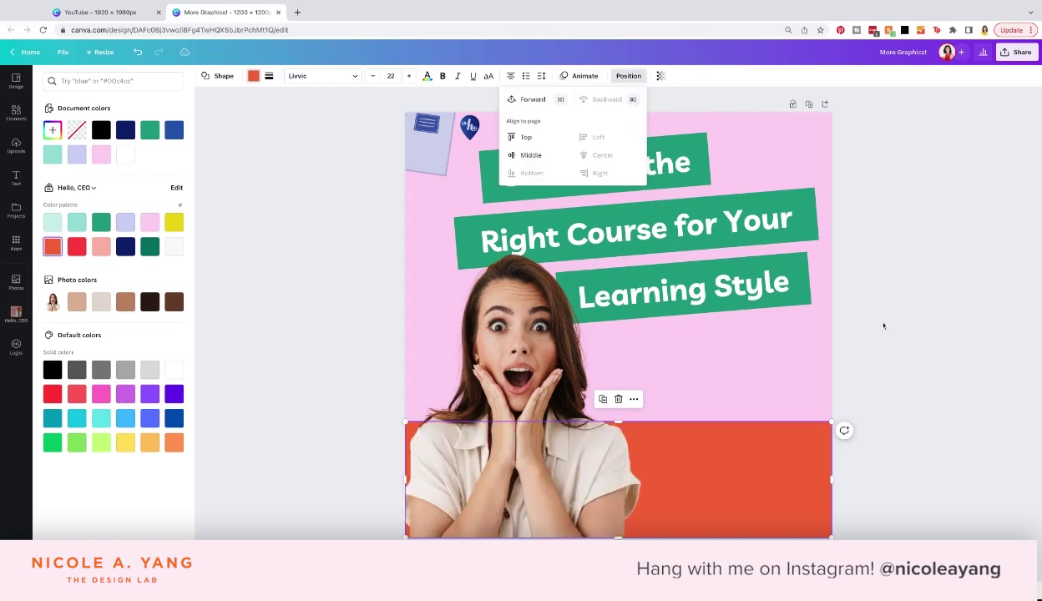
{"action": "left_click", "coordinate": [883, 326]}
Enlarge the woman's cut-out and shift the three title banners slightly down and to the right.
{"action": "left_click", "coordinate": [539, 338]}
{"action": "left_click_drag", "start_coordinate": [288, 240], "coordinate": [270, 223]}
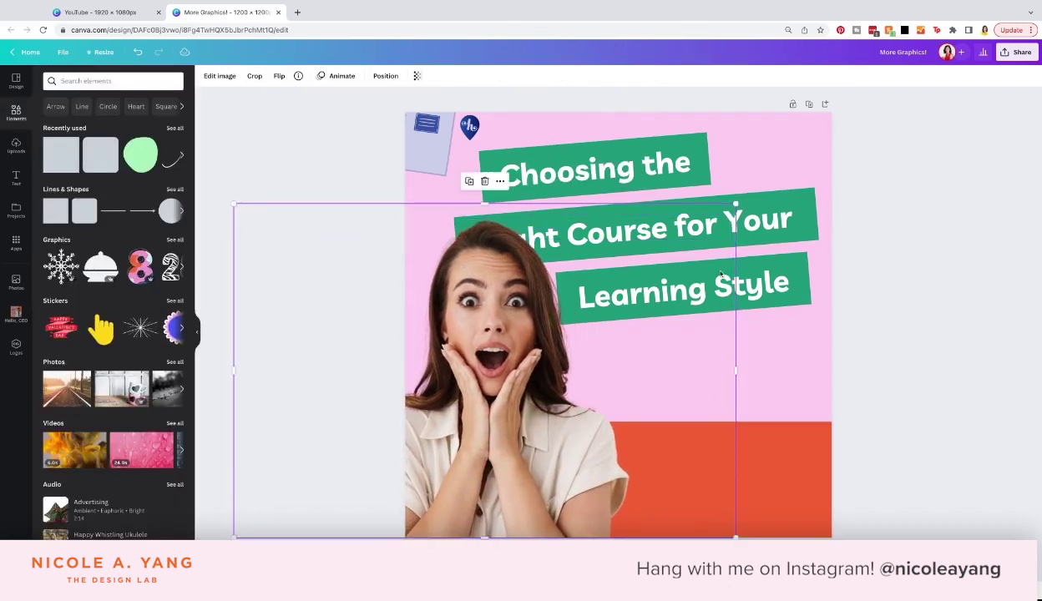
{"action": "left_click_drag", "start_coordinate": [833, 289], "coordinate": [681, 169]}
{"action": "left_click_drag", "start_coordinate": [461, 141], "coordinate": [466, 144]}
Bring the three title banners in front of the woman and shift her cut-out slightly left.
{"action": "left_click", "coordinate": [628, 76]}
{"action": "left_click", "coordinate": [544, 118]}
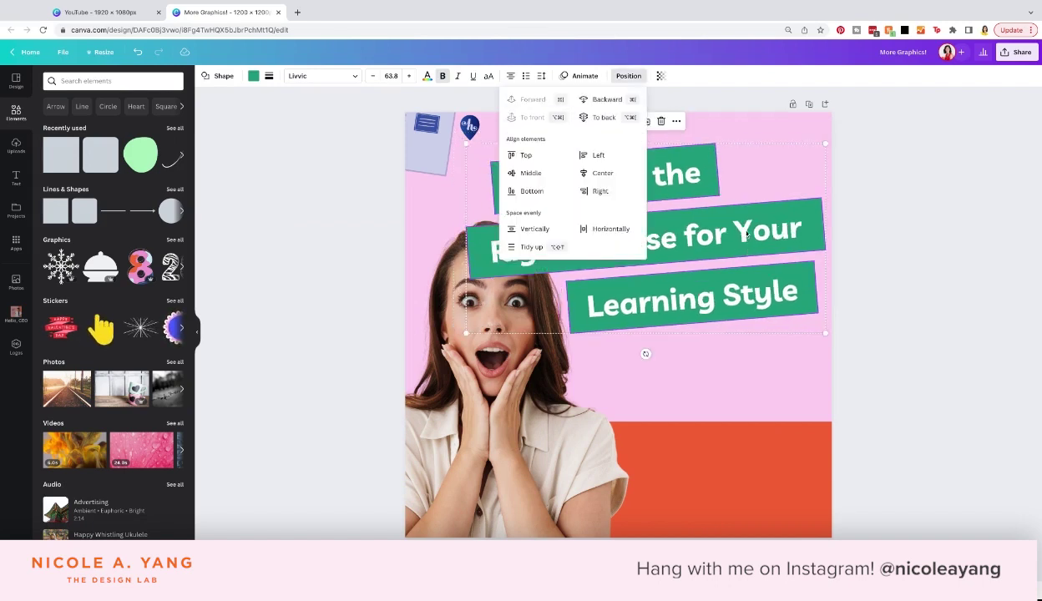
{"action": "left_click_drag", "start_coordinate": [643, 296], "coordinate": [642, 302]}
{"action": "left_click", "coordinate": [625, 437]}
{"action": "left_click_drag", "start_coordinate": [625, 435], "coordinate": [616, 435]}
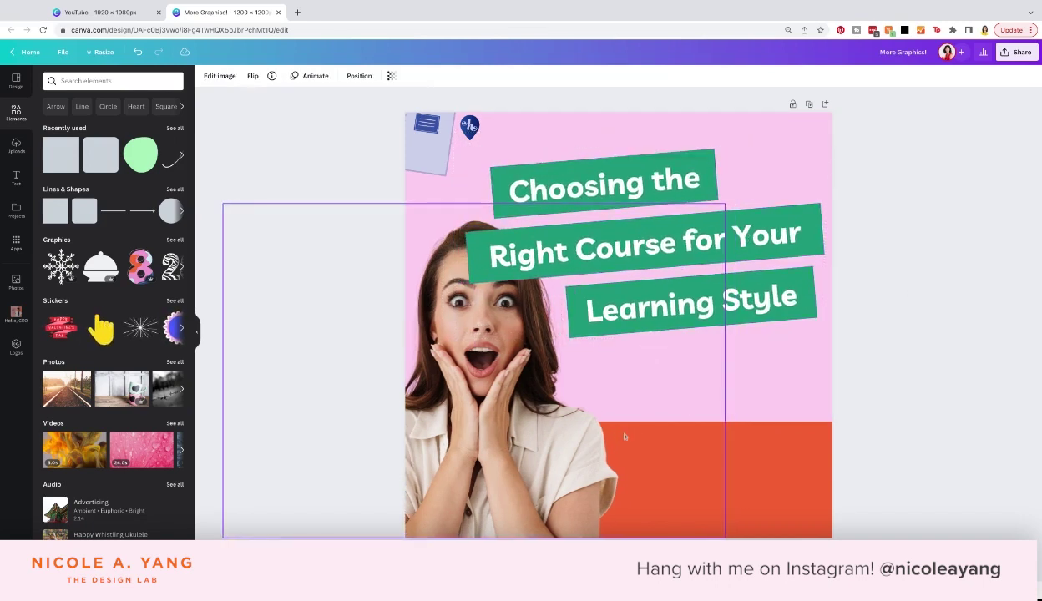
Move the notebook graphic to the page's upper right corner and adjust its layer order.
{"action": "left_click_drag", "start_coordinate": [430, 138], "coordinate": [779, 167]}
{"action": "left_click", "coordinate": [385, 76]}
{"action": "left_click", "coordinate": [291, 101]}
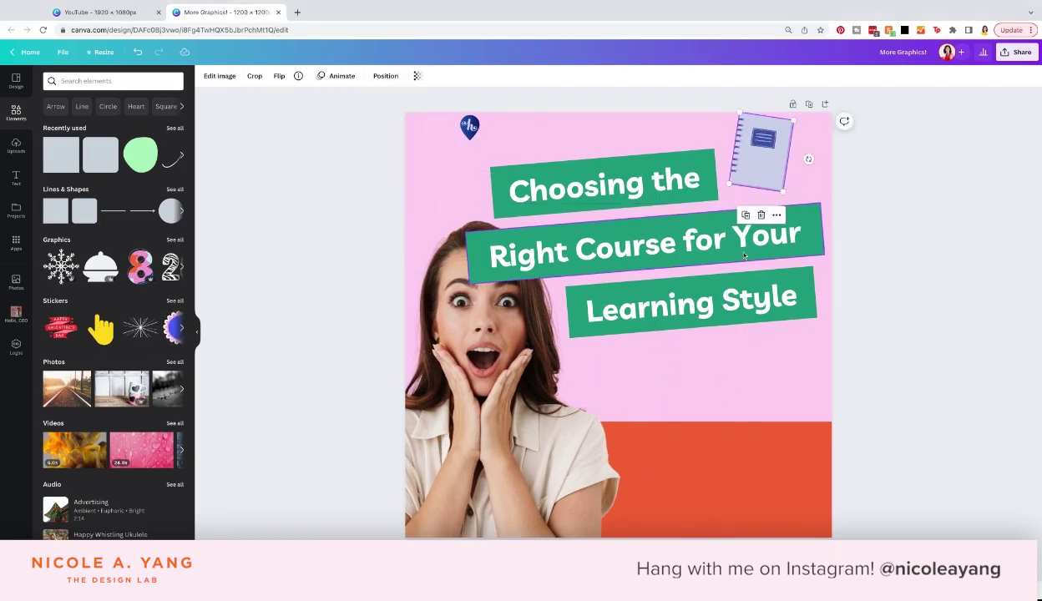
Copy the four green title banners from the YouTube design and delete the three banners on the square page.
{"action": "left_click", "coordinate": [680, 278]}
{"action": "left_click", "coordinate": [144, 19]}
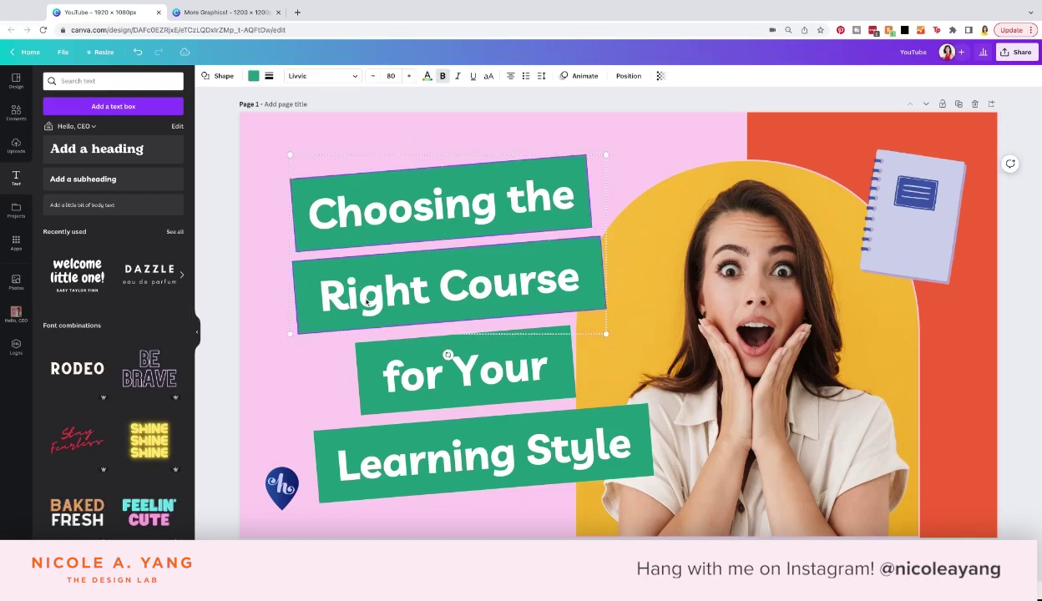
{"action": "left_click", "coordinate": [201, 11]}
{"action": "left_click", "coordinate": [695, 314], "text": "shift"}
{"action": "left_click", "coordinate": [686, 193], "text": "shift"}
{"action": "key", "text": "Delete"}
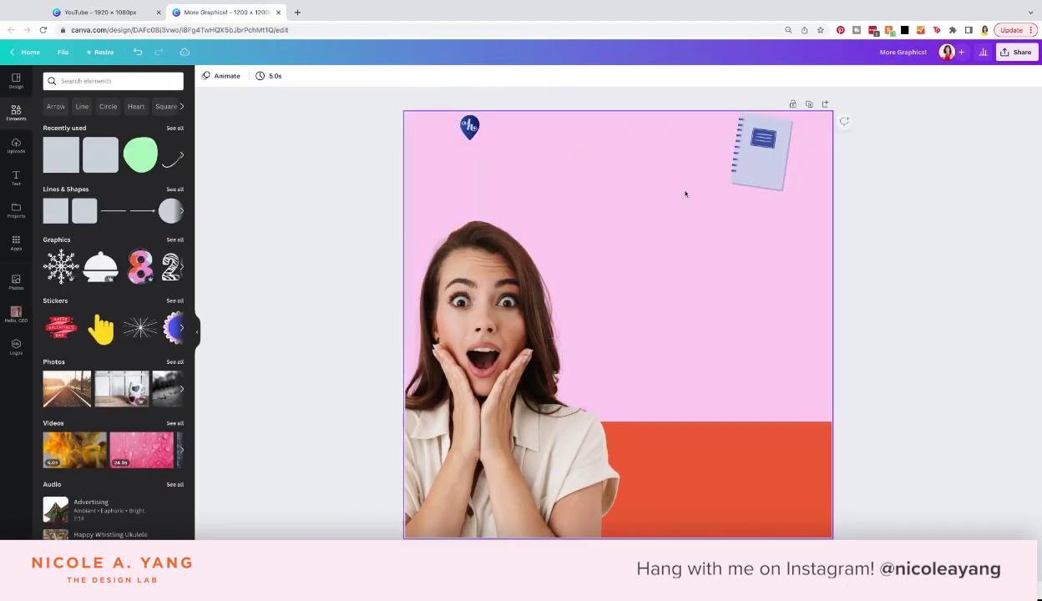
Paste the four copied banners, scale them down beside the woman and set their text size to 60.
{"action": "key", "text": "super+v"}
{"action": "left_click_drag", "start_coordinate": [778, 152], "coordinate": [700, 226]}
{"action": "left_click", "coordinate": [391, 76]}
{"action": "type", "text": "60"}
{"action": "key", "text": "Return"}
{"action": "left_click_drag", "start_coordinate": [601, 313], "coordinate": [722, 242]}
Enlarge the woman's cut-out further and shift the four title banners down as a set.
{"action": "left_click", "coordinate": [559, 239]}
{"action": "left_click_drag", "start_coordinate": [726, 203], "coordinate": [831, 154]}
{"action": "left_click", "coordinate": [735, 359]}
{"action": "left_click", "coordinate": [762, 294], "text": "shift"}
{"action": "left_click", "coordinate": [762, 238], "text": "shift"}
{"action": "left_click", "coordinate": [762, 180], "text": "shift"}
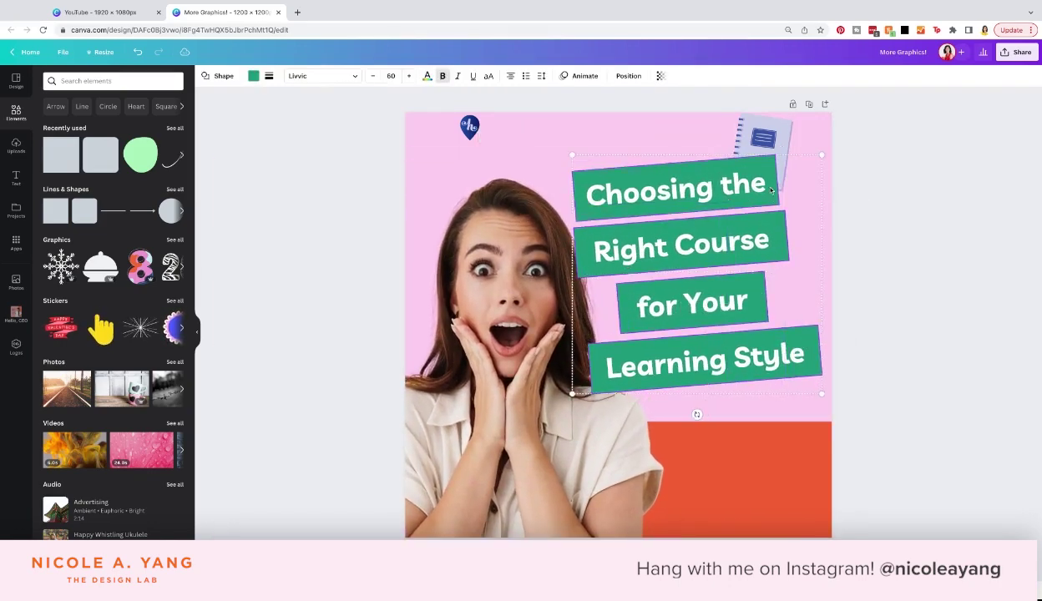
{"action": "left_click_drag", "start_coordinate": [762, 173], "coordinate": [762, 194]}
Delete the notebook graphic and the logo pin from the page.
{"action": "left_click", "coordinate": [801, 179]}
{"action": "left_click", "coordinate": [767, 141]}
{"action": "key", "text": "Delete"}
{"action": "left_click", "coordinate": [923, 289]}
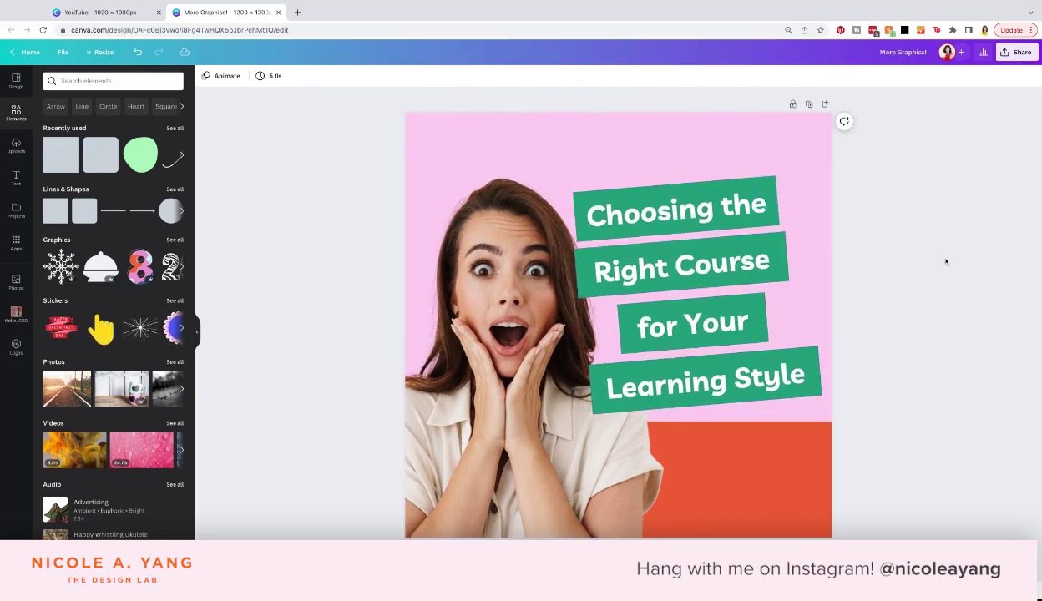
Duplicate the square page and delete all elements from the copy, leaving only the pink background.
{"action": "left_click", "coordinate": [810, 106]}
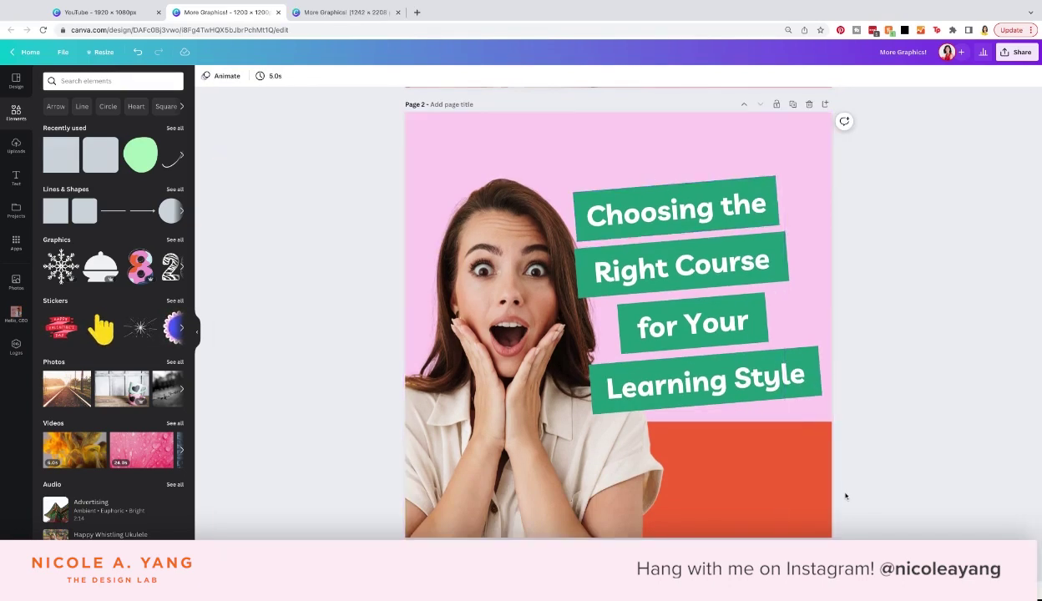
{"action": "left_click_drag", "start_coordinate": [845, 496], "coordinate": [614, 194]}
{"action": "key", "text": "Delete"}
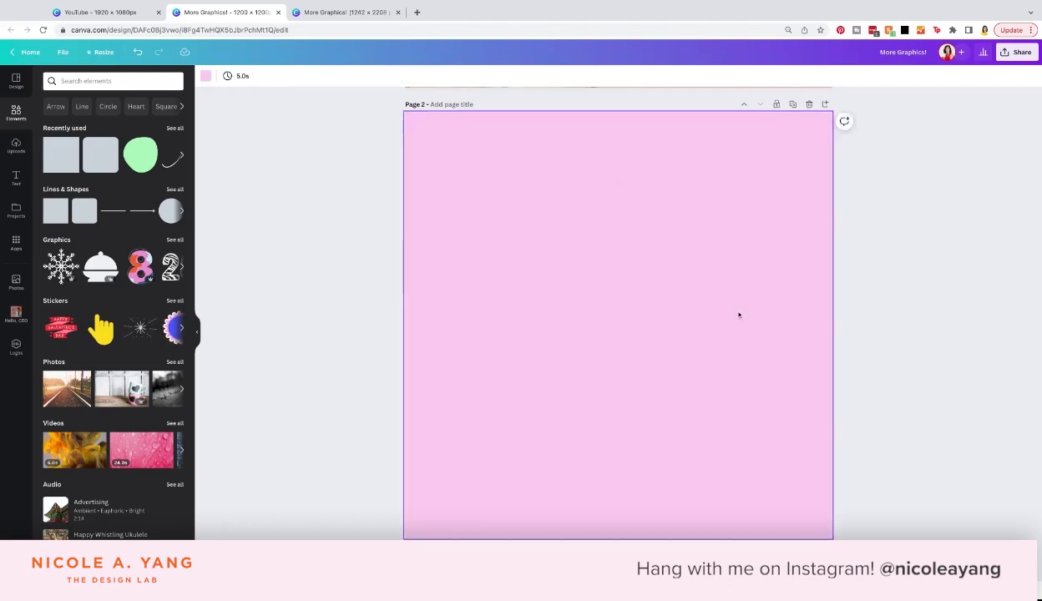
Copy all elements of the YouTube thumbnail and paste them onto page 2 of the square design.
{"action": "scroll", "coordinate": [559, 200], "scroll_direction": "up", "scroll_amount": 5}
{"action": "left_click", "coordinate": [119, 13]}
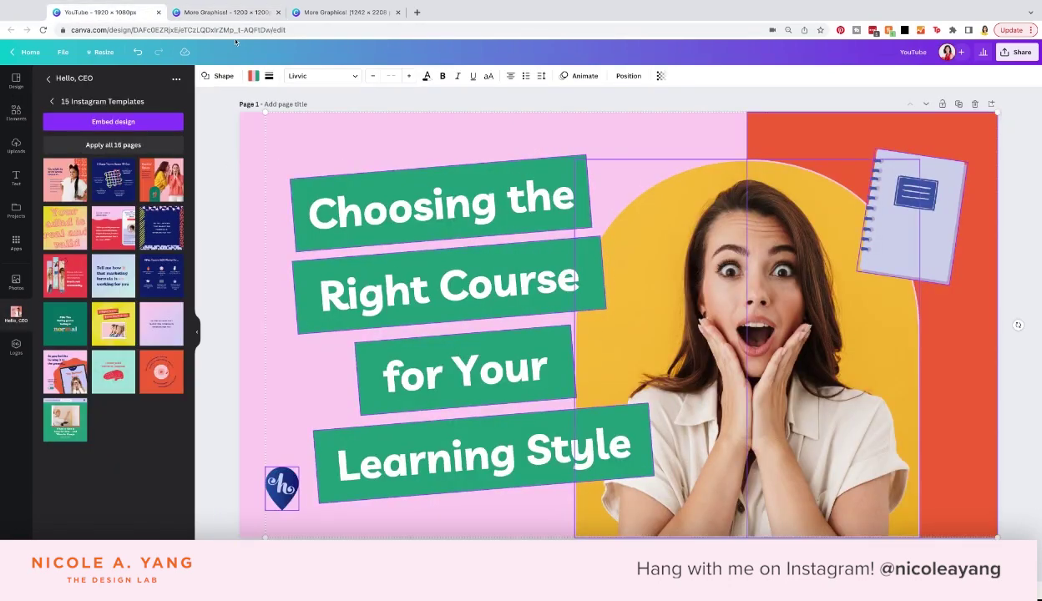
{"action": "left_click", "coordinate": [228, 13]}
{"action": "scroll", "coordinate": [565, 373], "scroll_direction": "down", "scroll_amount": 5}
{"action": "key", "text": "ctrl+v"}
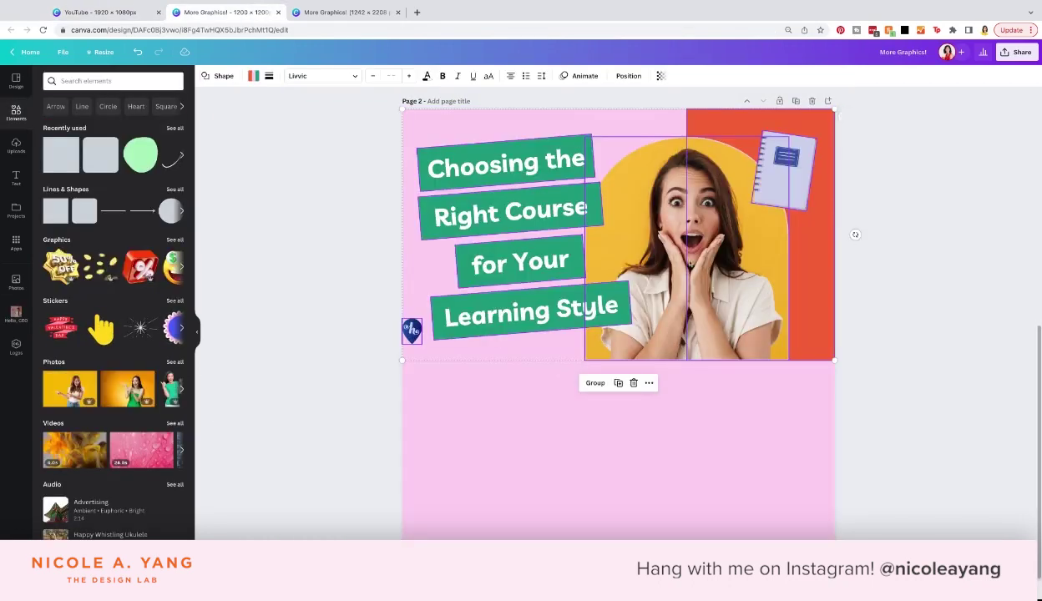
{"action": "left_click", "coordinate": [685, 419]}
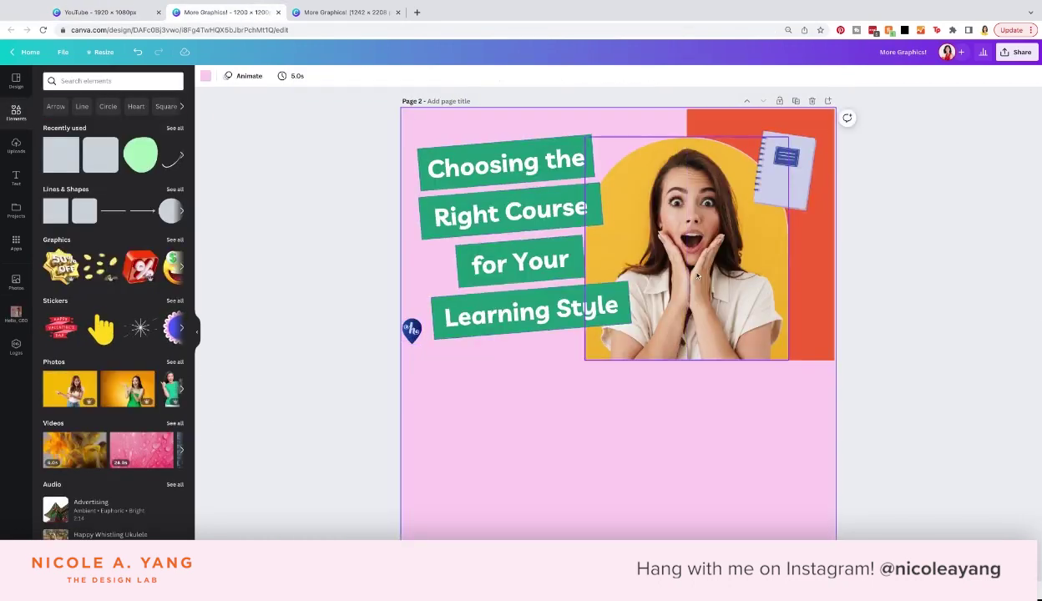
{"action": "scroll", "coordinate": [685, 419], "scroll_direction": "up", "scroll_amount": 1}
{"action": "scroll", "coordinate": [686, 419], "scroll_direction": "down", "scroll_amount": 1}
Move the orange-red rectangle and the notebook to the empty area below the title banners.
{"action": "left_click", "coordinate": [814, 234]}
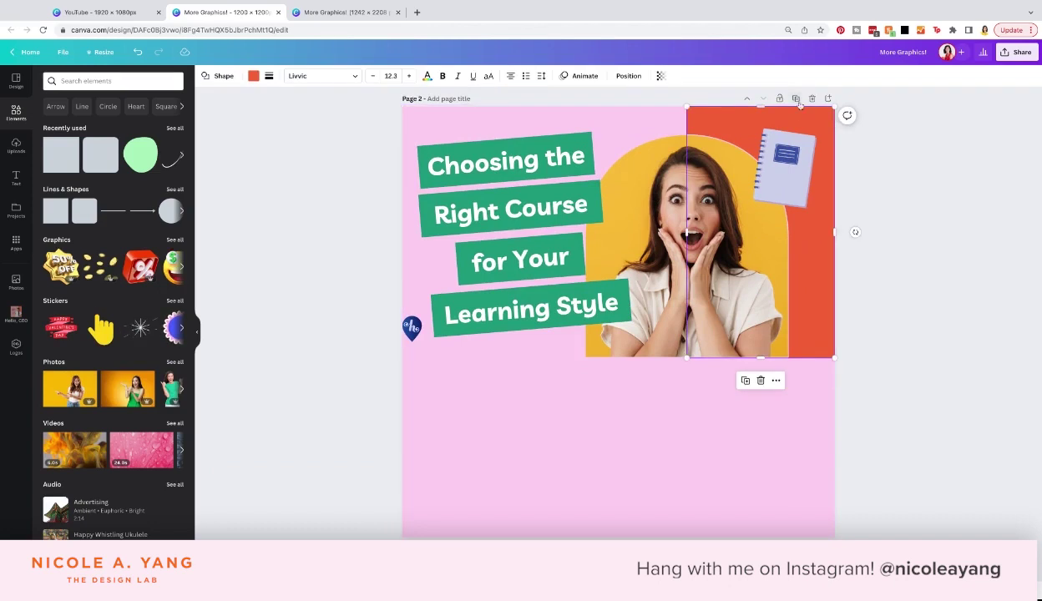
{"action": "left_click_drag", "start_coordinate": [799, 134], "coordinate": [531, 406]}
{"action": "left_click", "coordinate": [623, 384]}
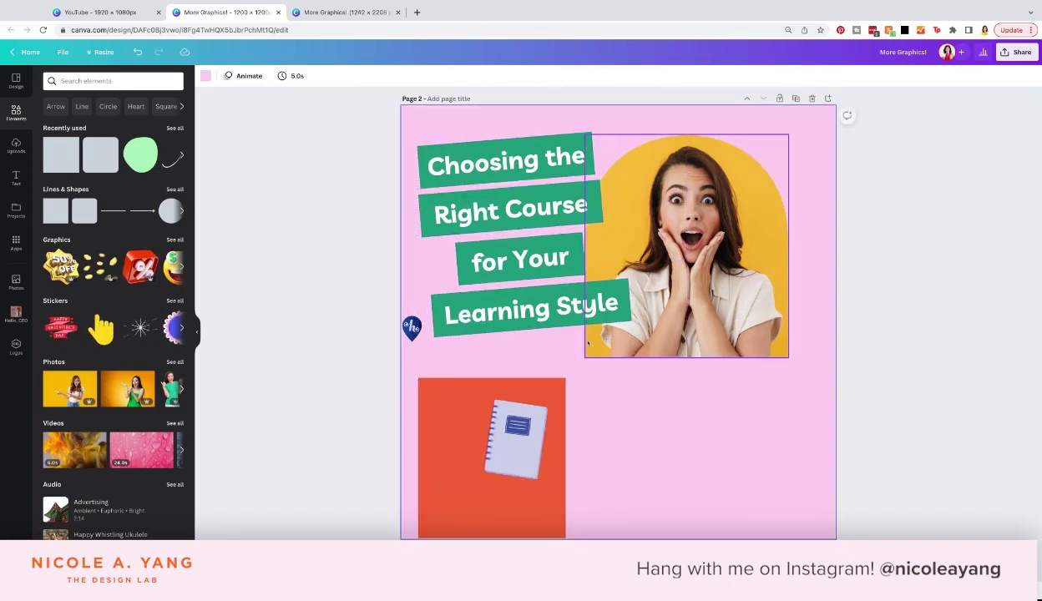
{"action": "left_click", "coordinate": [553, 323]}
{"action": "left_click", "coordinate": [628, 428]}
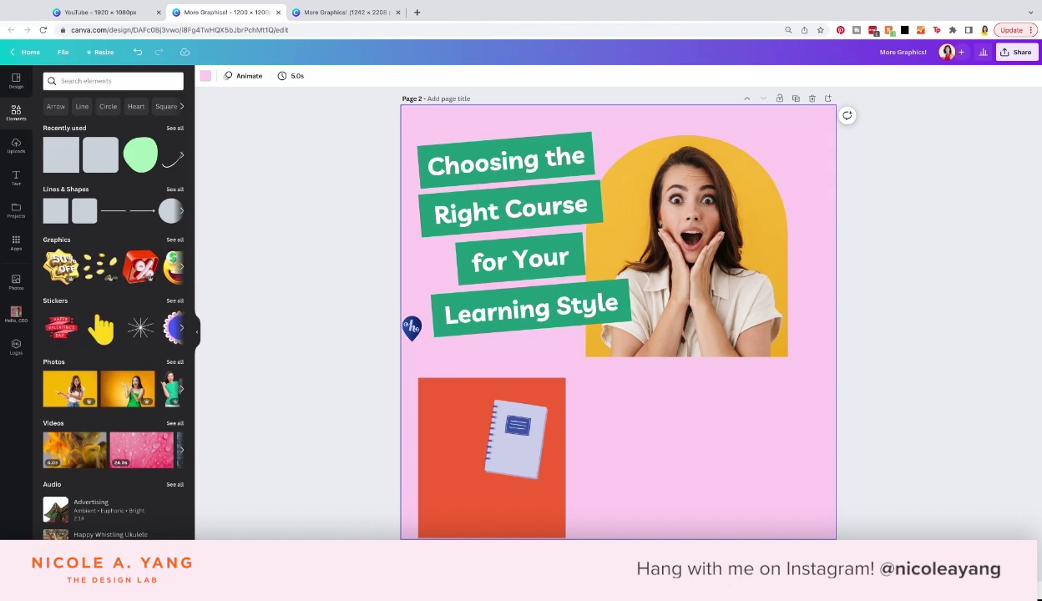
Delete the orange-red rectangle, the notebook and the logo pin from page 2.
{"action": "left_click", "coordinate": [553, 402]}
{"action": "left_click", "coordinate": [619, 424]}
{"action": "left_click_drag", "start_coordinate": [504, 384], "coordinate": [511, 426]}
{"action": "key", "text": "Delete"}
Move the four title banners to the lower half of page 2 and the arch photo to its upper centre.
{"action": "left_click_drag", "start_coordinate": [516, 375], "coordinate": [506, 200]}
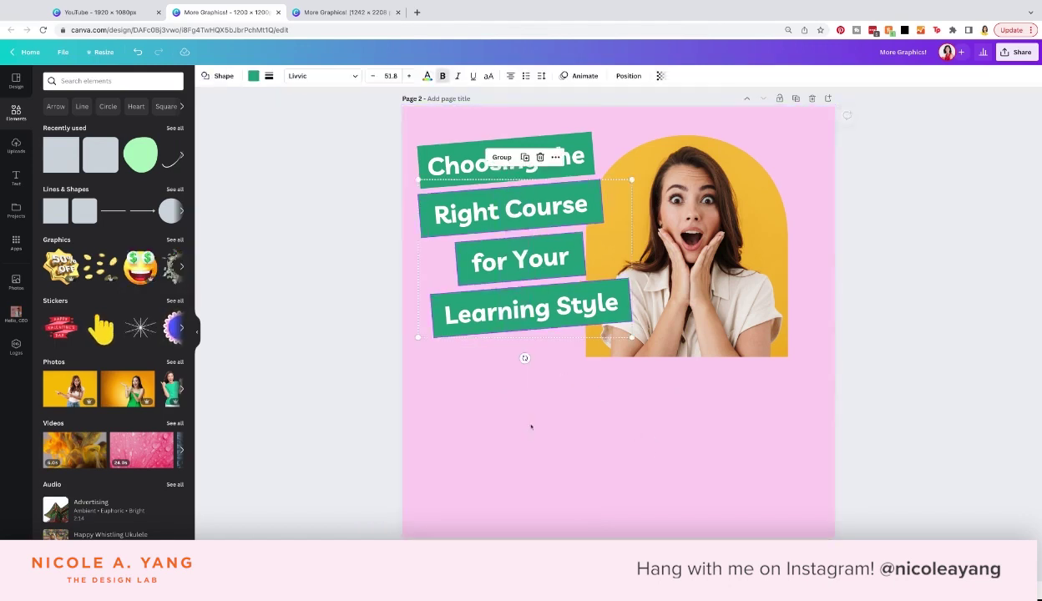
{"action": "mouse_move", "coordinate": [532, 360]}
{"action": "left_mouse_down"}
{"action": "mouse_move", "coordinate": [507, 173]}
{"action": "mouse_move", "coordinate": [570, 358]}
{"action": "left_mouse_up"}
{"action": "left_click", "coordinate": [724, 392]}
{"action": "left_click_drag", "start_coordinate": [772, 328], "coordinate": [700, 320]}
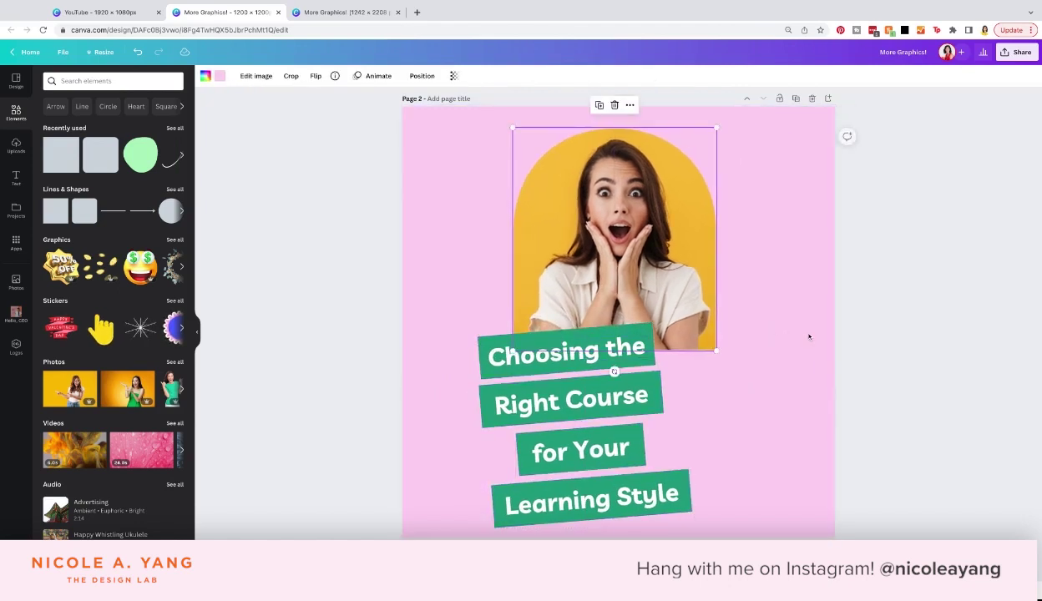
{"action": "left_click", "coordinate": [809, 335]}
Widen the "Choosing the" and "Right Course" title banners toward the page's right side.
{"action": "left_click", "coordinate": [650, 417]}
{"action": "left_click", "coordinate": [640, 454]}
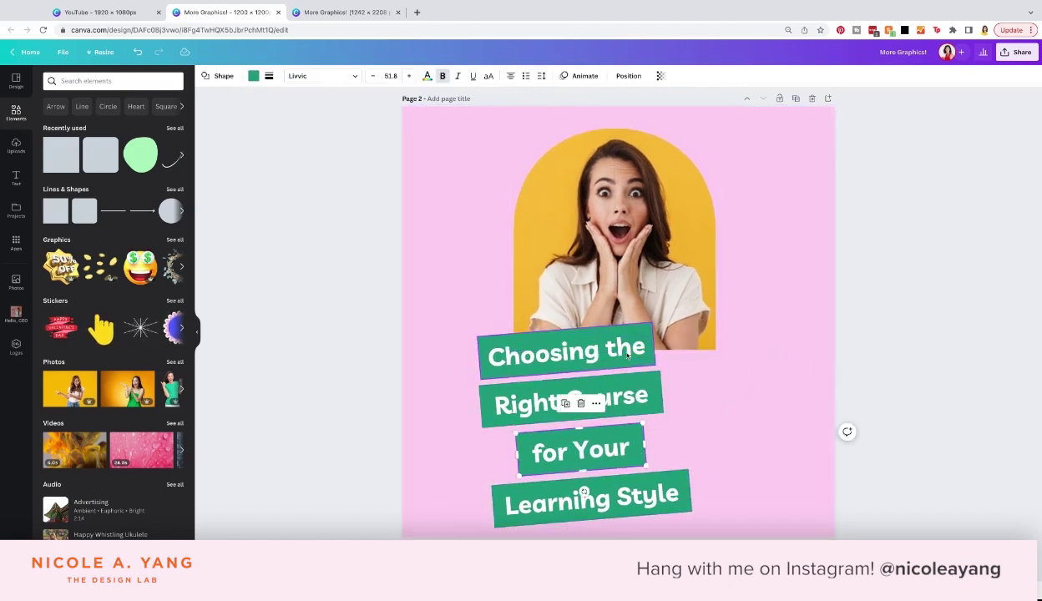
{"action": "left_click", "coordinate": [643, 354]}
{"action": "left_click_drag", "start_coordinate": [654, 344], "coordinate": [715, 339]}
{"action": "left_click", "coordinate": [654, 401]}
{"action": "left_click_drag", "start_coordinate": [663, 391], "coordinate": [755, 384]}
Delete the "for Your" banner, close the gap with "Learning Style", and extend the middle banner's text to "Right Course for Your".
{"action": "left_click", "coordinate": [635, 455]}
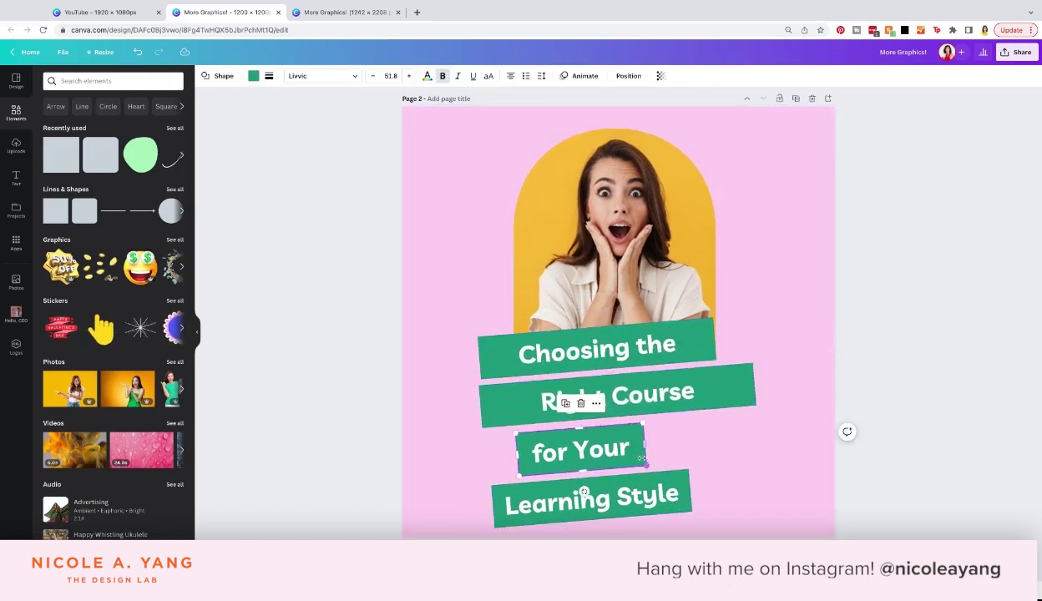
{"action": "key", "text": "Delete"}
{"action": "left_click_drag", "start_coordinate": [598, 511], "coordinate": [631, 467]}
{"action": "double_click", "coordinate": [699, 390]}
{"action": "type", "text": "for Your"}
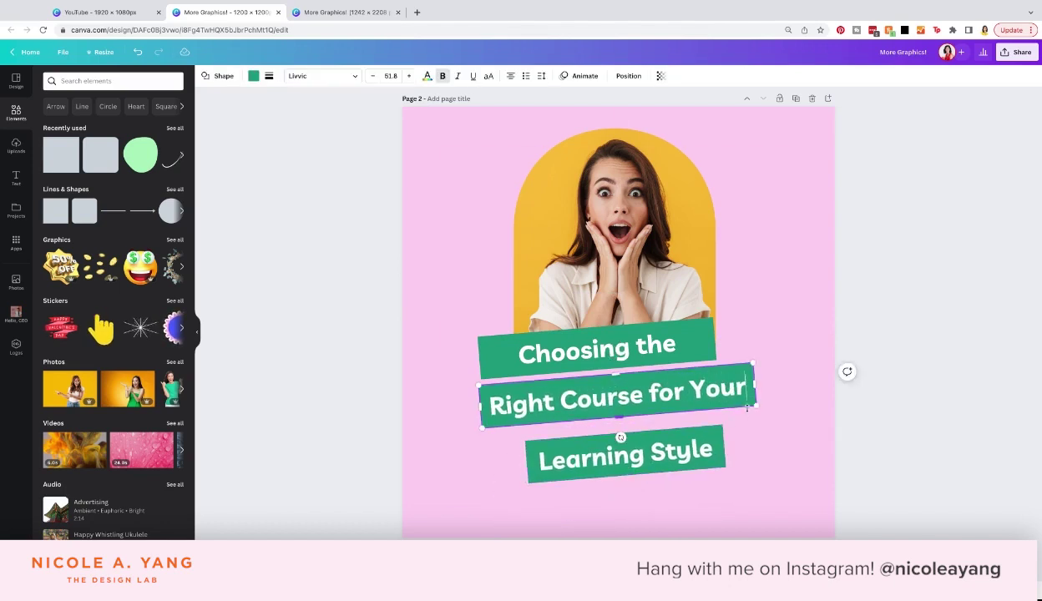
Fit the upper two banners' widths to their text and move all three banners down below the arch photo.
{"action": "left_click", "coordinate": [698, 349]}
{"action": "left_click_drag", "start_coordinate": [715, 339], "coordinate": [687, 341]}
{"action": "left_click", "coordinate": [724, 379]}
{"action": "left_click_drag", "start_coordinate": [755, 384], "coordinate": [759, 384]}
{"action": "left_click_drag", "start_coordinate": [667, 454], "coordinate": [667, 444]}
{"action": "left_click", "coordinate": [666, 394], "text": "shift"}
{"action": "left_click", "coordinate": [667, 350], "text": "shift"}
{"action": "left_click_drag", "start_coordinate": [669, 349], "coordinate": [666, 394]}
Detach the woman's photo from its arch frame and delete the empty frame.
{"action": "left_click", "coordinate": [777, 263]}
{"action": "left_click", "coordinate": [705, 271]}
{"action": "right_click", "coordinate": [706, 271]}
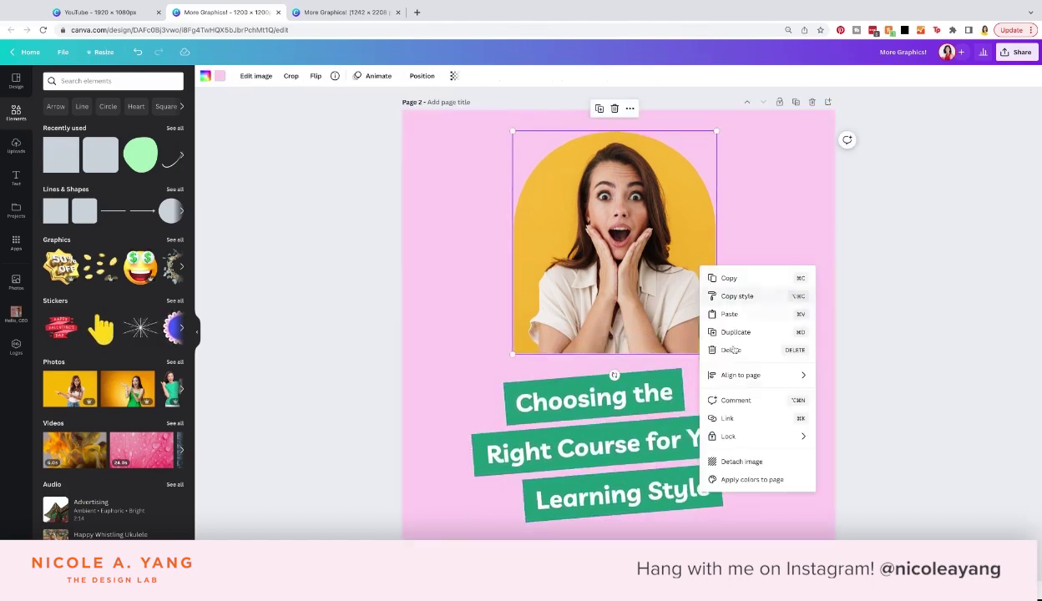
{"action": "left_click", "coordinate": [750, 462]}
{"action": "key", "text": "Delete"}
Shrink the rectangular photo, centre it above the title banners, and move the banners slightly closer to it.
{"action": "left_click", "coordinate": [751, 234]}
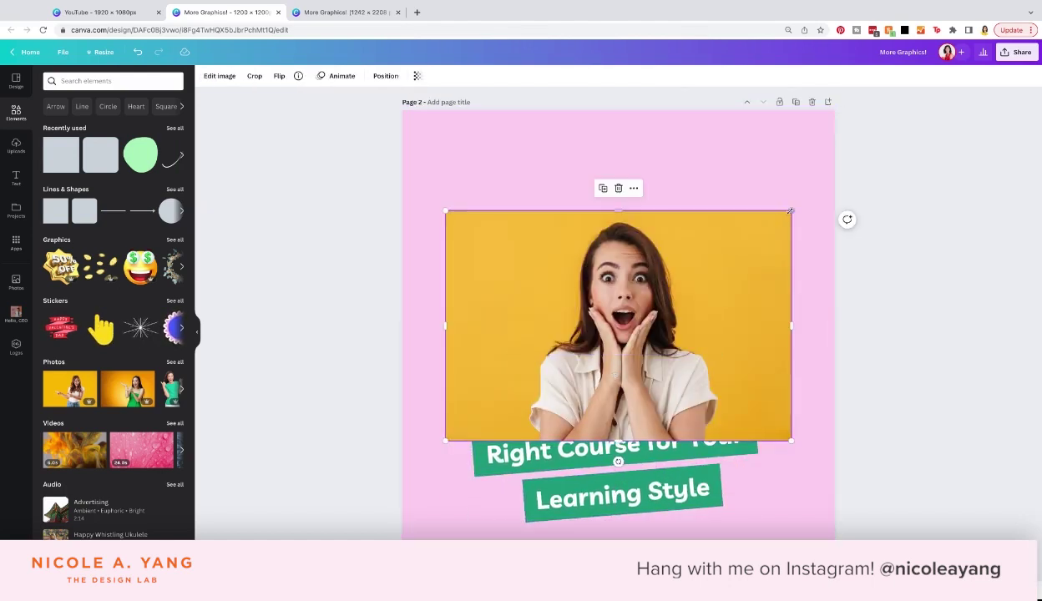
{"action": "left_click_drag", "start_coordinate": [791, 210], "coordinate": [735, 247]}
{"action": "left_click_drag", "start_coordinate": [695, 399], "coordinate": [700, 316]}
{"action": "left_click", "coordinate": [717, 361]}
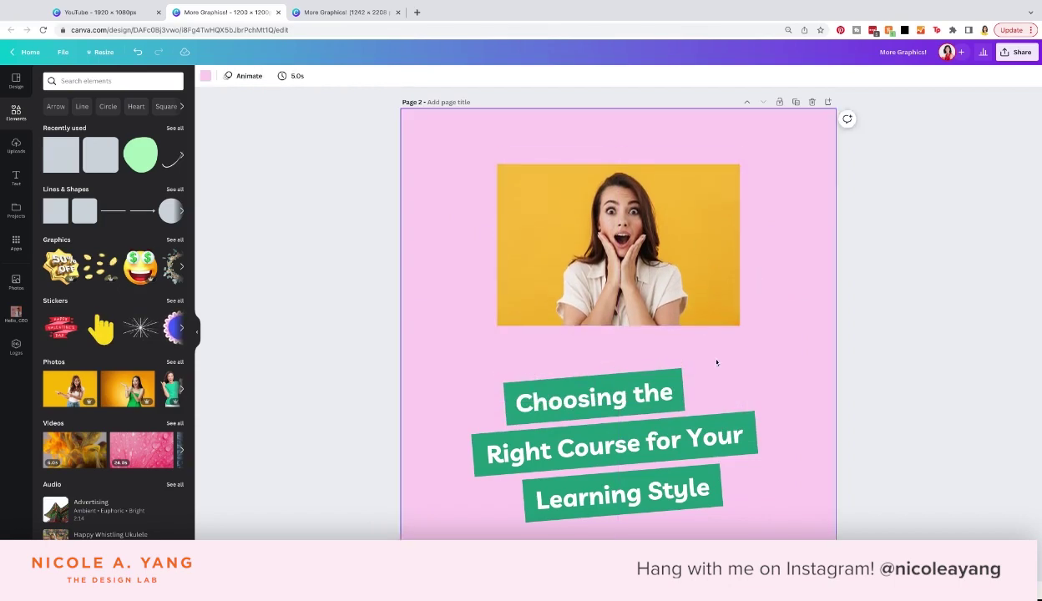
{"action": "left_click_drag", "start_coordinate": [569, 351], "coordinate": [660, 477]}
{"action": "left_click", "coordinate": [801, 285]}
Copy the dark video overlay with its "Play me!" text and play icon from the YouTube design and paste it onto page 2.
{"action": "left_click", "coordinate": [138, 14]}
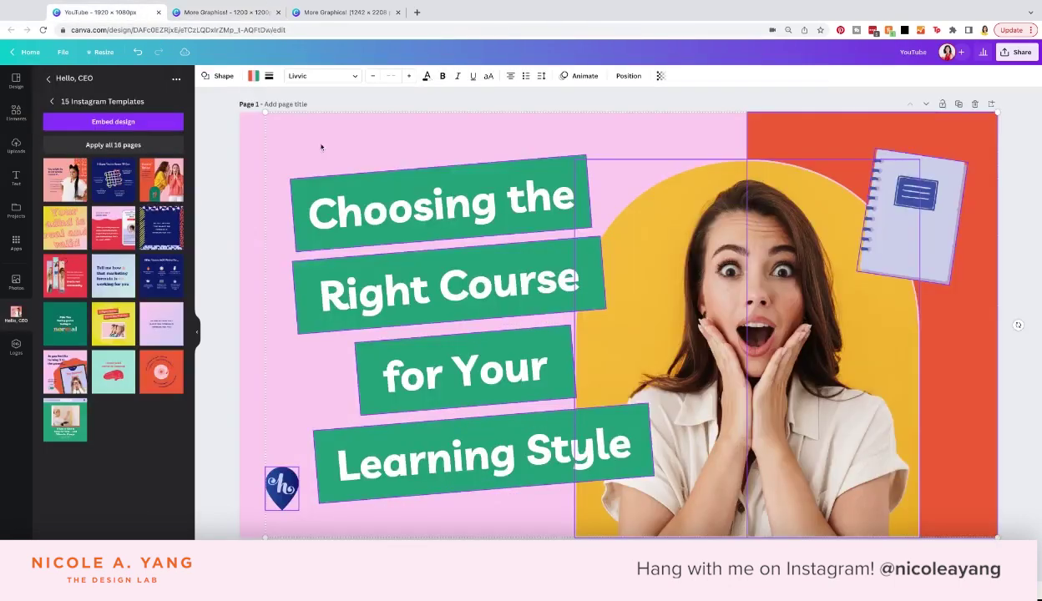
{"action": "scroll", "coordinate": [323, 148], "scroll_direction": "down", "scroll_amount": 5}
{"action": "left_click", "coordinate": [582, 256]}
{"action": "left_click", "coordinate": [710, 281], "text": "shift"}
{"action": "key", "text": "ctrl+c"}
{"action": "left_click", "coordinate": [251, 13]}
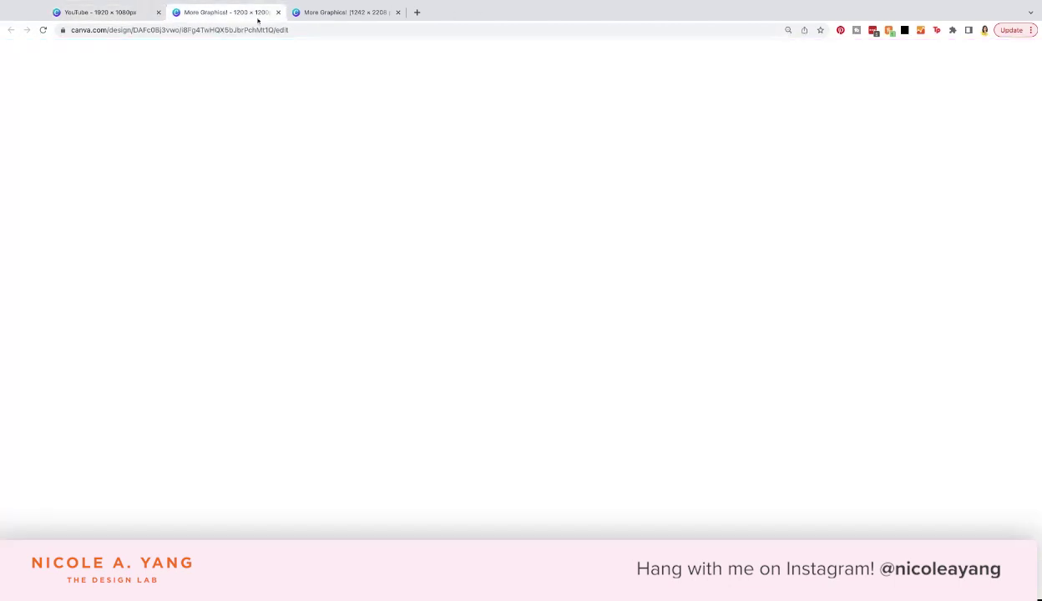
{"action": "key", "text": "ctrl+v"}
Scale the pasted video overlay and trim its dark rectangle to cover the photo exactly.
{"action": "left_click_drag", "start_coordinate": [835, 111], "coordinate": [775, 166]}
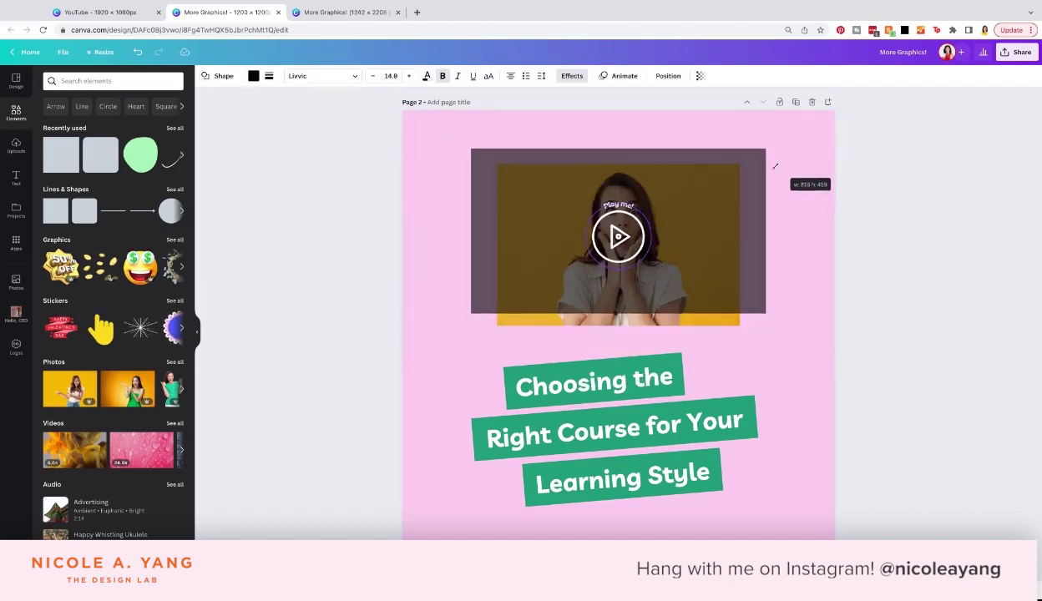
{"action": "left_click_drag", "start_coordinate": [742, 198], "coordinate": [741, 210]}
{"action": "left_click", "coordinate": [776, 187]}
{"action": "left_click", "coordinate": [763, 192]}
{"action": "left_click_drag", "start_coordinate": [767, 160], "coordinate": [739, 164]}
{"action": "left_click_drag", "start_coordinate": [470, 245], "coordinate": [496, 247]}
{"action": "left_click", "coordinate": [767, 264]}
Delete the "Play me!" text and move the play icon toward the middle of the photo.
{"action": "left_click", "coordinate": [617, 219]}
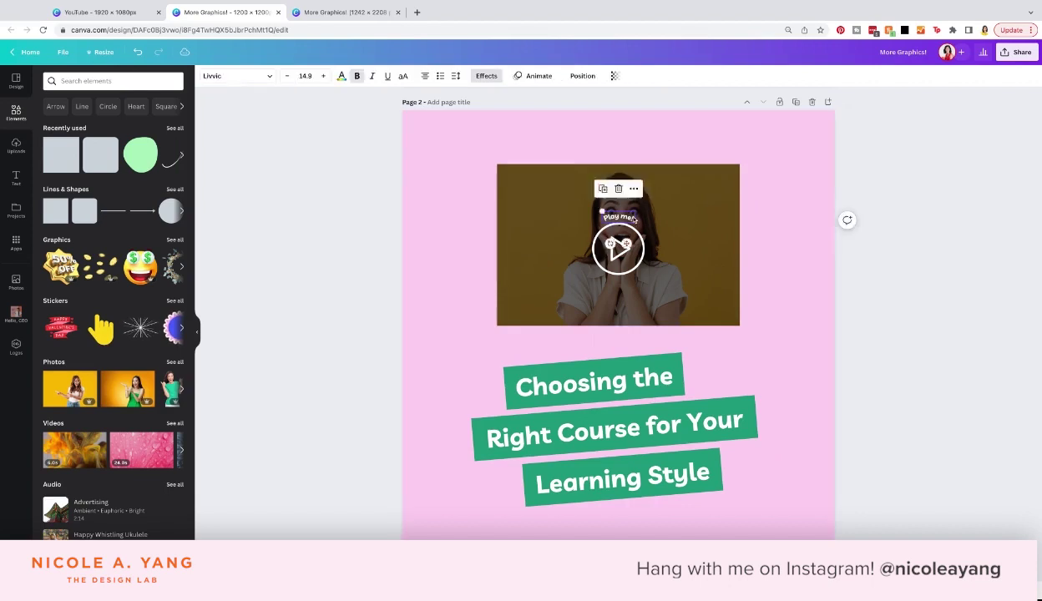
{"action": "key", "text": "Delete"}
{"action": "left_click", "coordinate": [635, 249]}
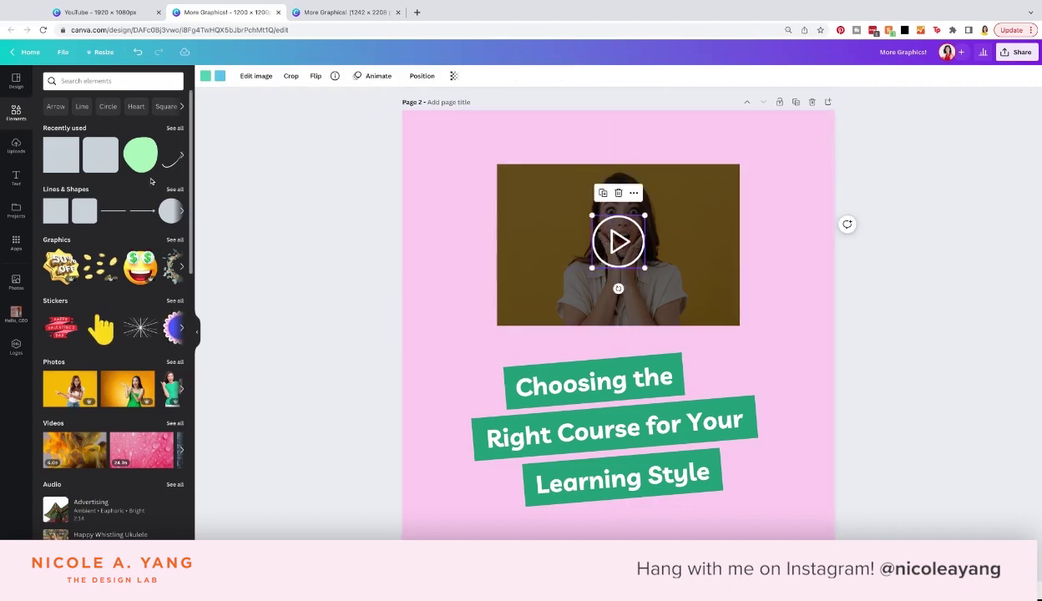
Search the elements for "play button", insert the circled solid-triangle graphic on page 2, and colour it white.
{"action": "left_click", "coordinate": [100, 81]}
{"action": "type", "text": "play button"}
{"action": "key", "text": "Return"}
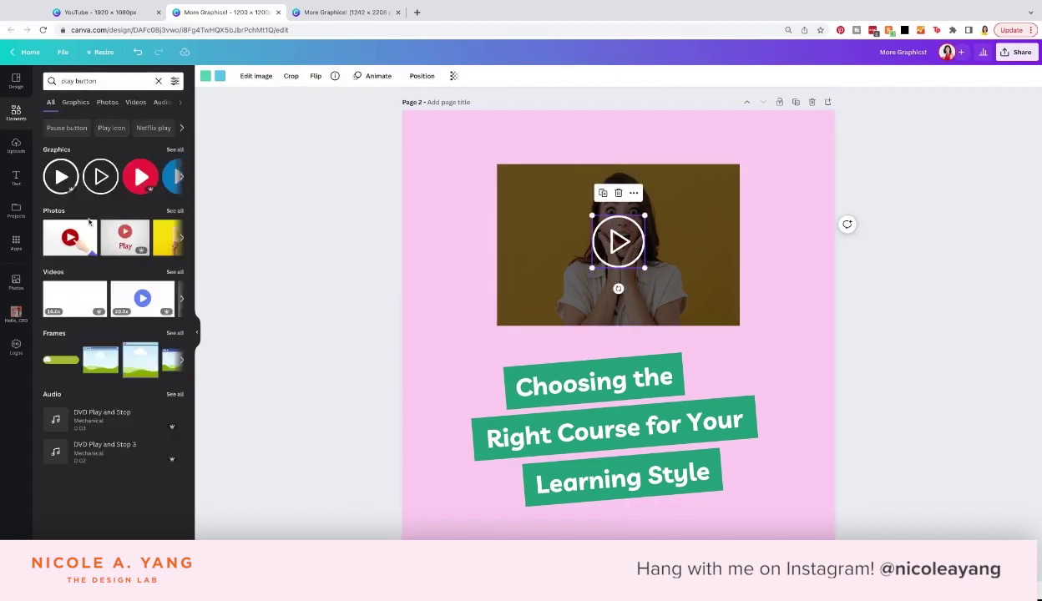
{"action": "left_click", "coordinate": [63, 179]}
{"action": "left_click_drag", "start_coordinate": [577, 279], "coordinate": [471, 262]}
{"action": "left_click", "coordinate": [206, 76]}
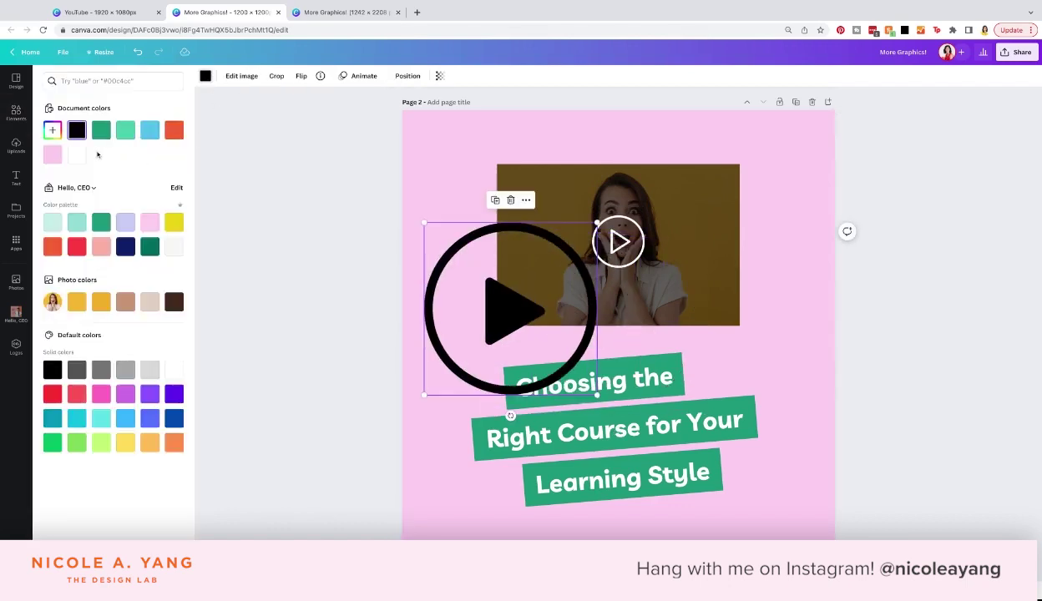
{"action": "left_click", "coordinate": [76, 155]}
Delete the outlined play icon and place the new white play button, scaled down, in the centre of the photo.
{"action": "left_click", "coordinate": [633, 247]}
{"action": "key", "text": "Delete"}
{"action": "left_click_drag", "start_coordinate": [539, 305], "coordinate": [618, 282]}
{"action": "left_click_drag", "start_coordinate": [504, 370], "coordinate": [619, 245]}
Move the three title banners together slightly up toward the photo.
{"action": "left_click", "coordinate": [742, 299]}
{"action": "left_click_drag", "start_coordinate": [764, 492], "coordinate": [626, 364]}
{"action": "left_click_drag", "start_coordinate": [626, 427], "coordinate": [626, 419]}
{"action": "left_click", "coordinate": [811, 309]}
Delete the dark overlay and the white play button from the photo.
{"action": "left_click", "coordinate": [678, 259]}
{"action": "left_click", "coordinate": [683, 266]}
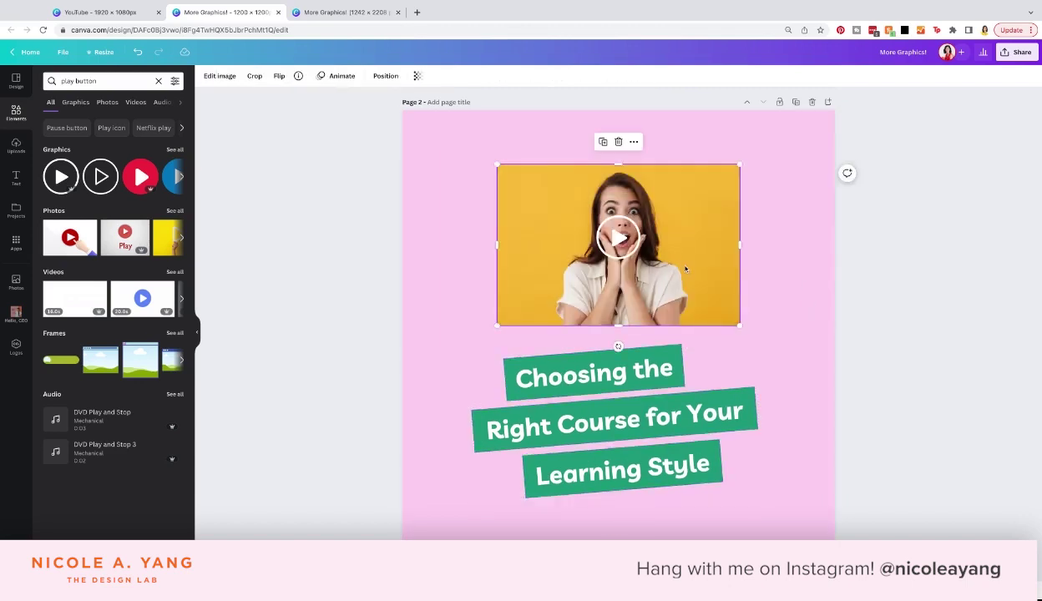
{"action": "left_click", "coordinate": [622, 239]}
{"action": "key", "text": "Delete"}
Search the graphics for "play controls" and place the player controls with progress line and pause button over the photo's lower part.
{"action": "left_click", "coordinate": [98, 81]}
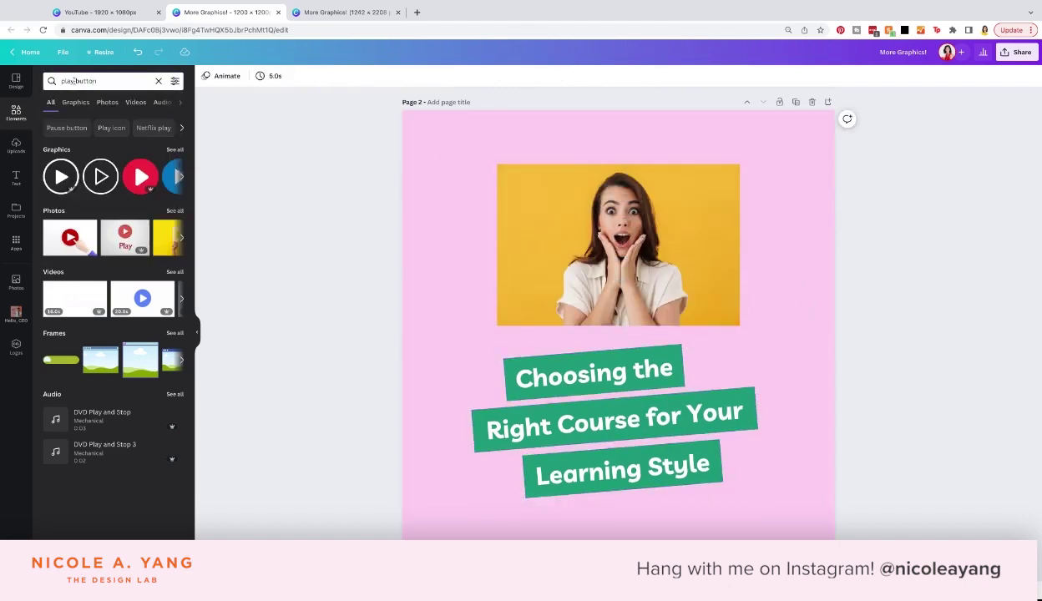
{"action": "left_click_drag", "start_coordinate": [97, 81], "coordinate": [74, 81]}
{"action": "type", "text": "controls"}
{"action": "key", "text": "Return"}
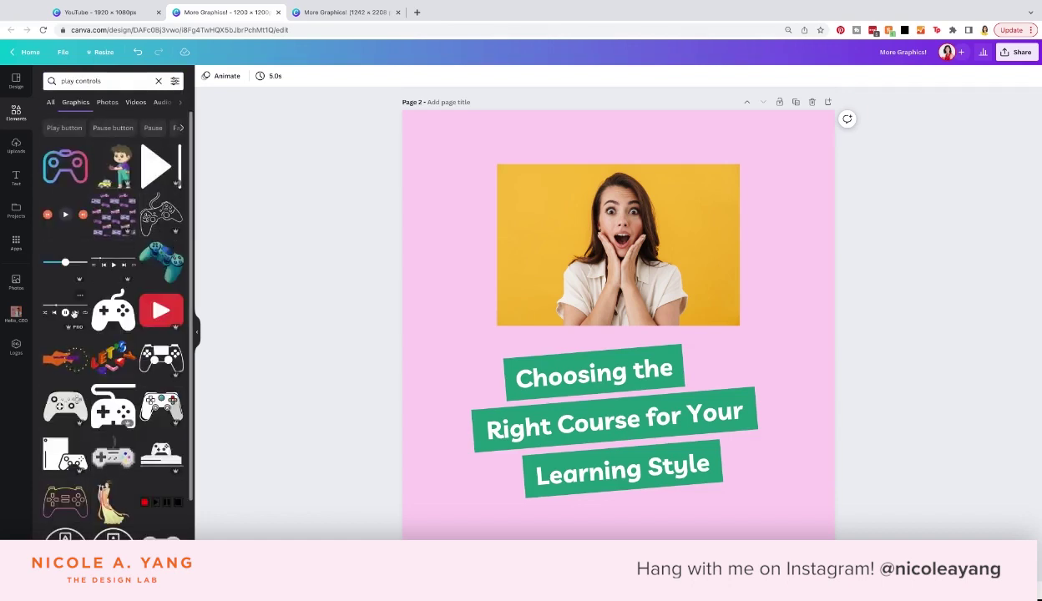
{"action": "left_click", "coordinate": [74, 313]}
{"action": "left_click_drag", "start_coordinate": [618, 332], "coordinate": [617, 304]}
Nudge the photo up, then recolour the player controls orange-red and place them below the title banners.
{"action": "left_click", "coordinate": [683, 247]}
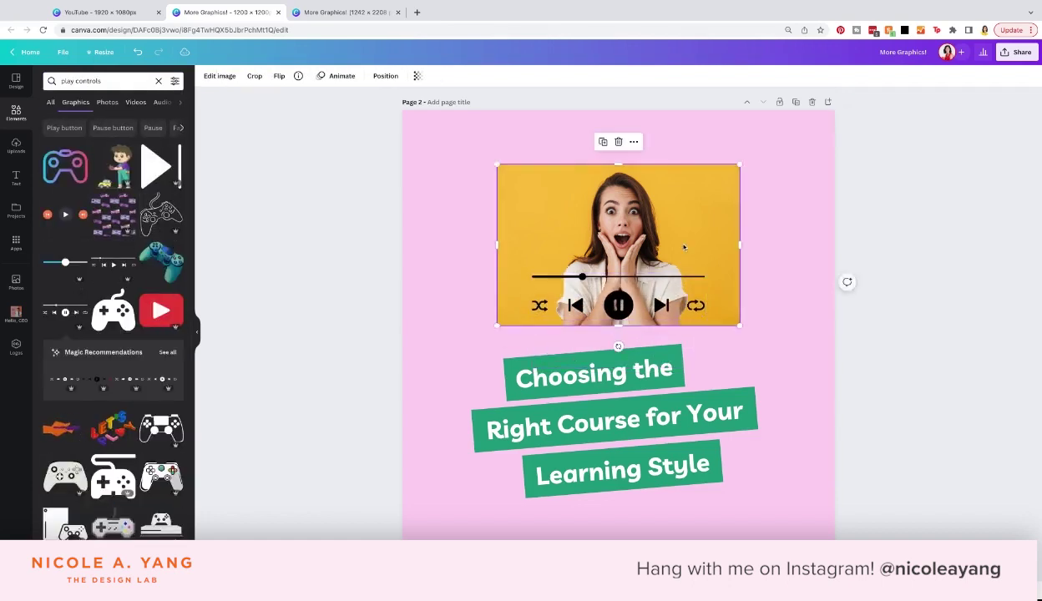
{"action": "left_click_drag", "start_coordinate": [683, 247], "coordinate": [683, 235]}
{"action": "left_click_drag", "start_coordinate": [689, 288], "coordinate": [689, 312]}
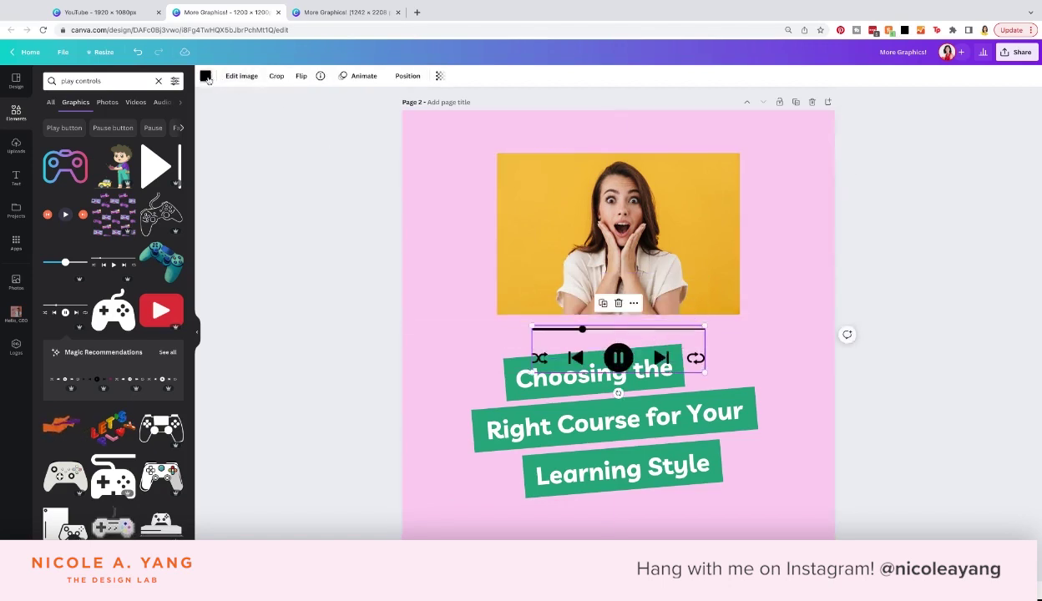
{"action": "left_click", "coordinate": [206, 76]}
{"action": "left_click_drag", "start_coordinate": [694, 358], "coordinate": [711, 453]}
Bring the title banners in front of the photo and enlarge the photo to fill the page's upper part at full width.
{"action": "left_click", "coordinate": [628, 75]}
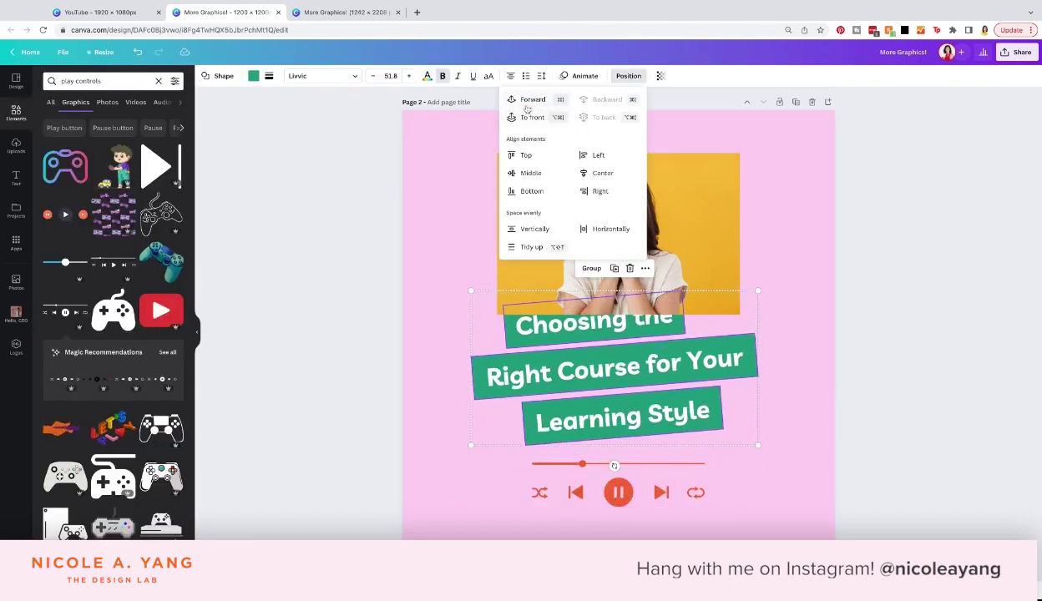
{"action": "left_click", "coordinate": [509, 108]}
{"action": "left_click", "coordinate": [501, 157]}
{"action": "left_click_drag", "start_coordinate": [499, 154], "coordinate": [406, 100]}
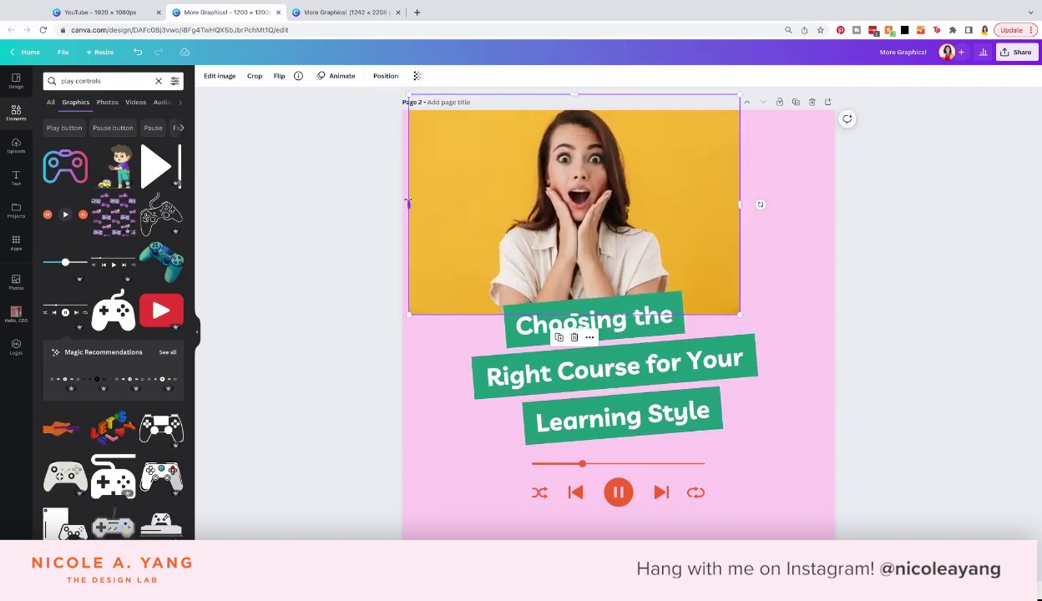
{"action": "left_click_drag", "start_coordinate": [740, 204], "coordinate": [834, 204]}
{"action": "left_click_drag", "start_coordinate": [762, 195], "coordinate": [760, 242]}
{"action": "left_click_drag", "start_coordinate": [618, 144], "coordinate": [619, 110]}
Scale down the orange-red player controls below the title banners.
{"action": "left_click", "coordinate": [663, 489]}
{"action": "left_click", "coordinate": [728, 474]}
{"action": "left_click_drag", "start_coordinate": [706, 462], "coordinate": [677, 490]}
Enlarge the three green title banner shapes together.
{"action": "left_click", "coordinate": [648, 417]}
{"action": "left_click", "coordinate": [648, 366], "text": "shift"}
{"action": "left_click", "coordinate": [638, 320], "text": "shift"}
{"action": "left_click_drag", "start_coordinate": [758, 290], "coordinate": [778, 279]}
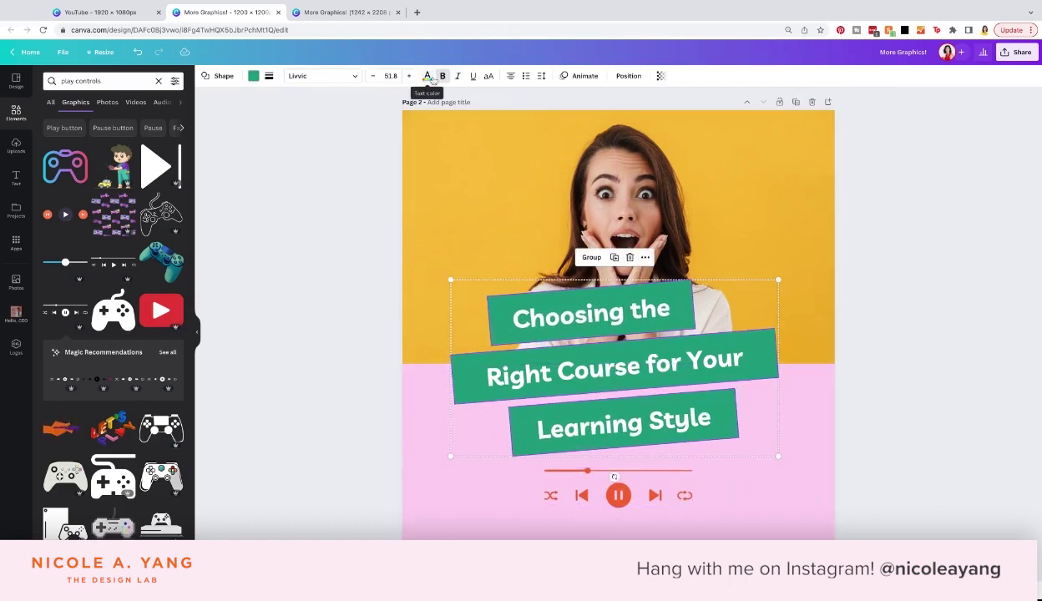
{"action": "left_click", "coordinate": [648, 491]}
{"action": "left_click", "coordinate": [723, 471]}
Increase the text size in all three title banners by about 7 points.
{"action": "left_click", "coordinate": [644, 424]}
{"action": "left_click", "coordinate": [641, 367], "text": "shift"}
{"action": "left_click", "coordinate": [631, 318], "text": "shift"}
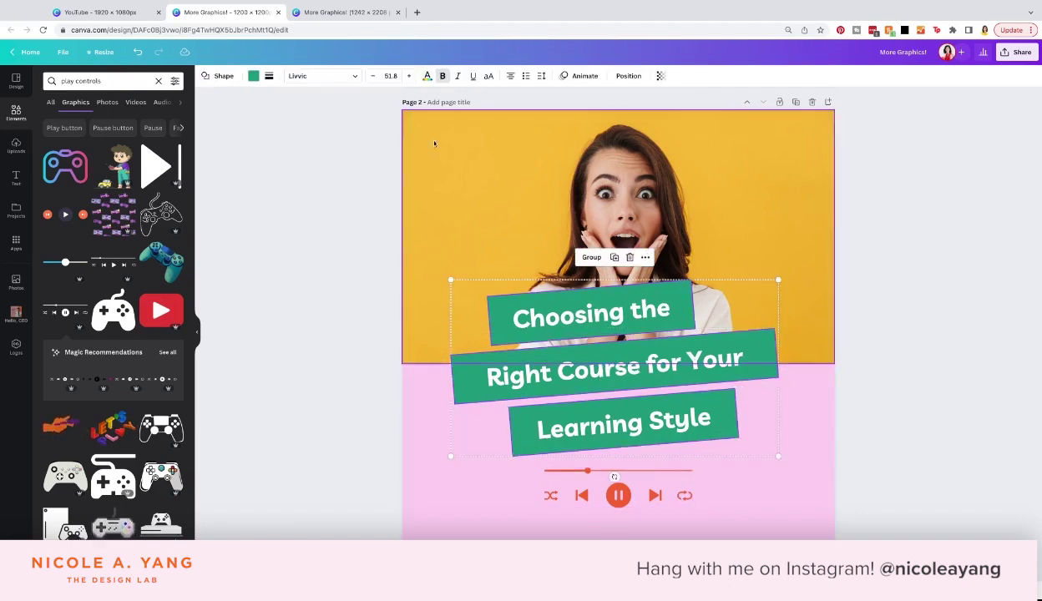
{"action": "left_click", "coordinate": [410, 78]}
{"action": "left_click", "coordinate": [410, 77]}
{"action": "left_click", "coordinate": [410, 78]}
{"action": "left_click", "coordinate": [410, 78]}
{"action": "left_click", "coordinate": [410, 78]}
{"action": "left_click", "coordinate": [410, 78]}
{"action": "left_click", "coordinate": [410, 78]}
{"action": "left_click", "coordinate": [449, 469]}
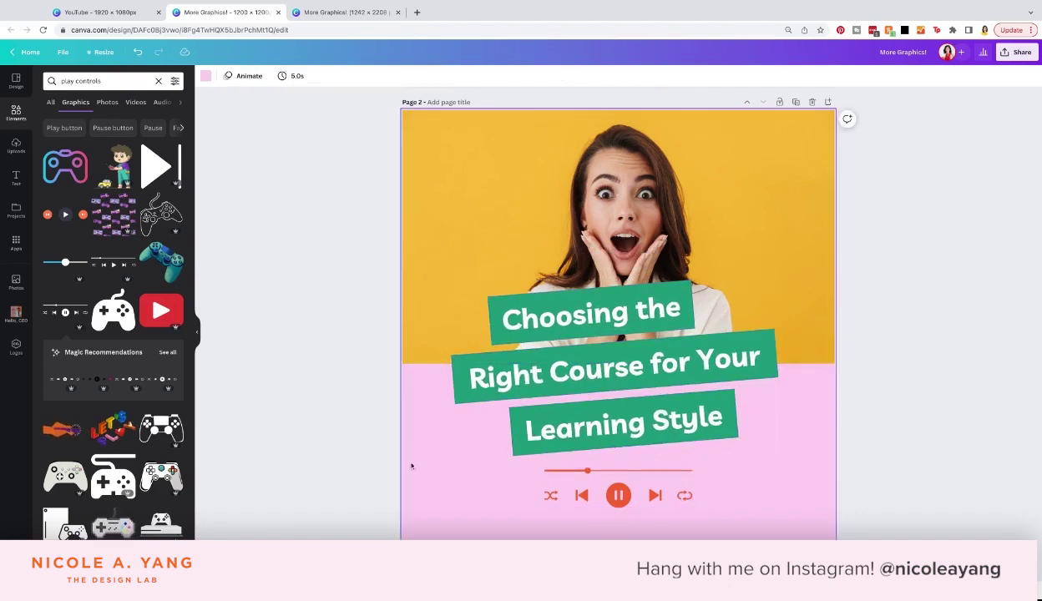
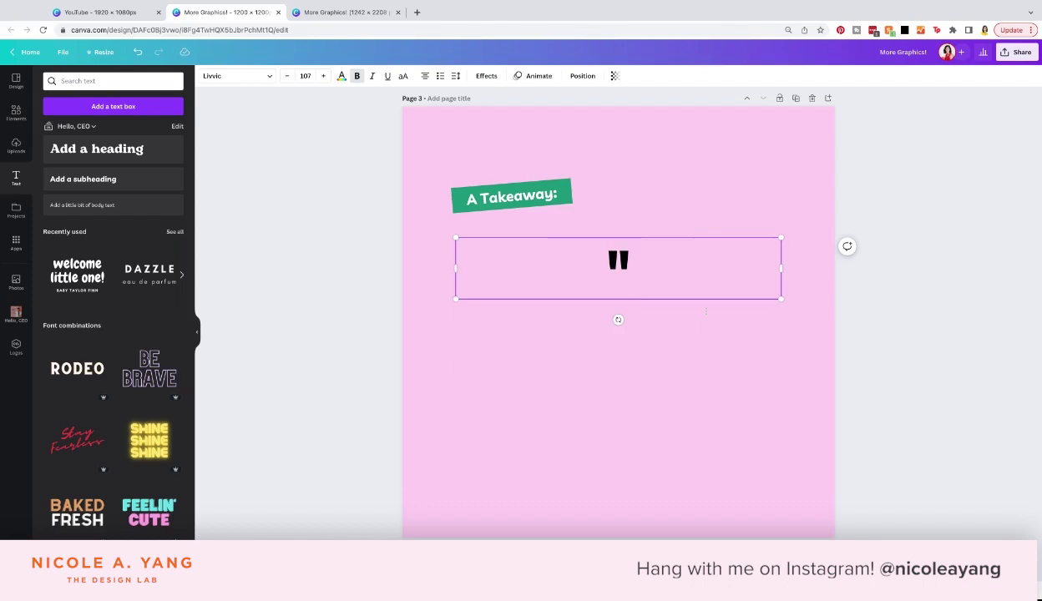
Enter the quote "Placeholder text is super handy to use! Make sure it says something similar to what would really appear in this space." at size 36.
{"action": "type", "text": "Placeholde"}
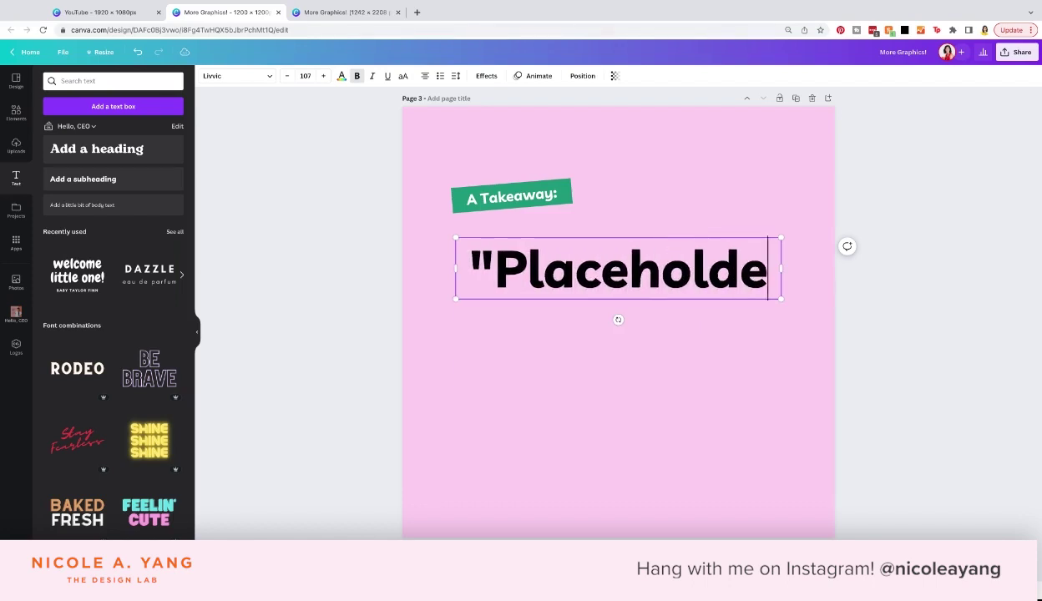
{"action": "type", "text": "r text is super handy to use. J"}
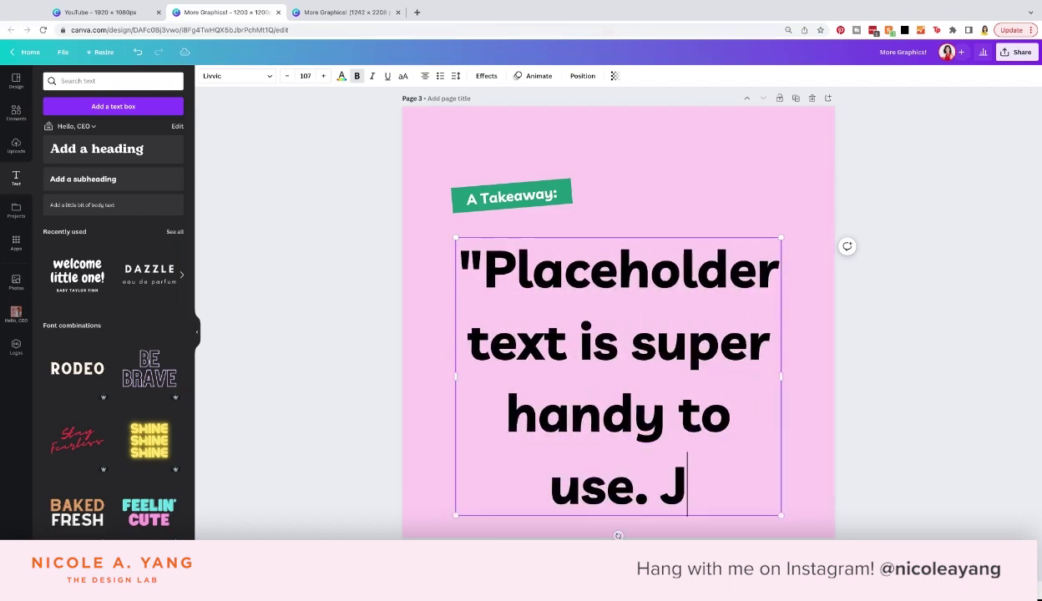
{"action": "key", "text": "BackSpace"}
{"action": "key", "text": "BackSpace"}
{"action": "key", "text": "BackSpace"}
{"action": "type", "text": "! "}
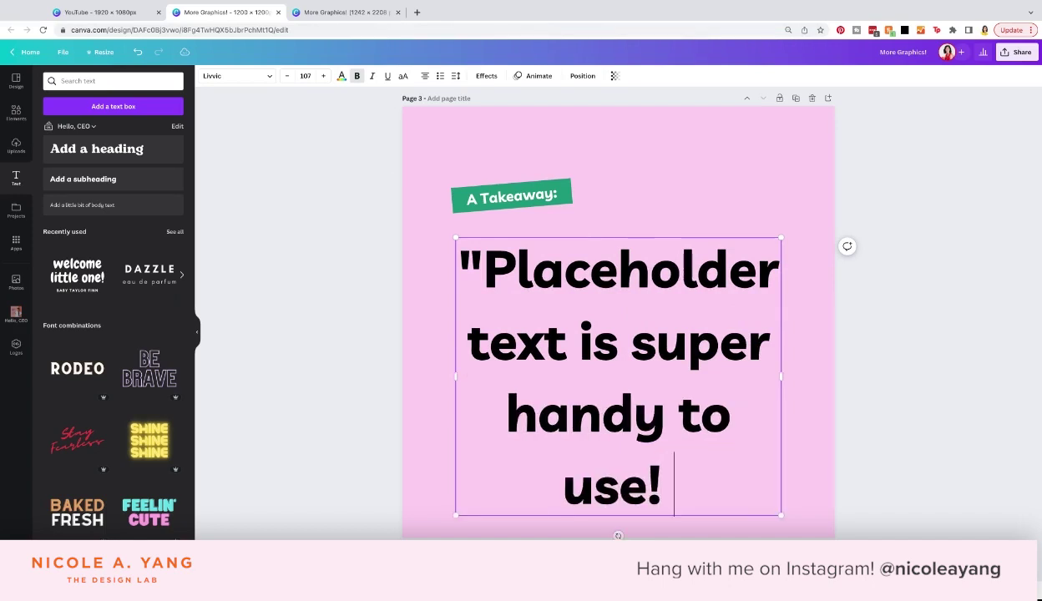
{"action": "type", "text": "Make sure it says something i"}
{"action": "key", "text": "ctrl+a"}
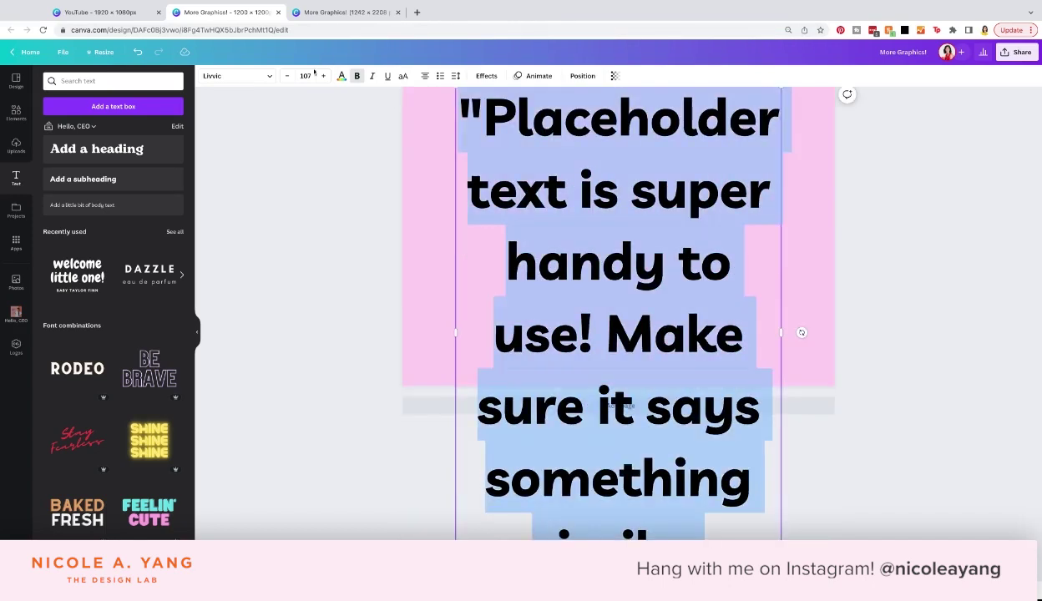
{"action": "left_click", "coordinate": [305, 75]}
{"action": "left_click", "coordinate": [318, 296]}
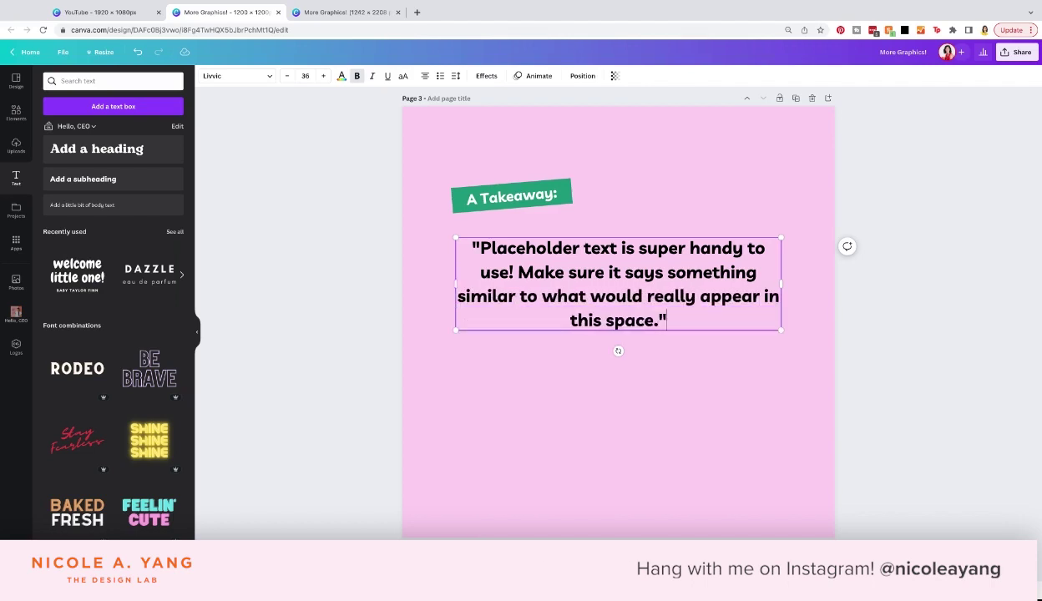
Move the quote slightly down and set its text size to 50 and its line spacing to about 1.59.
{"action": "left_click", "coordinate": [749, 398]}
{"action": "left_click_drag", "start_coordinate": [617, 288], "coordinate": [618, 296]}
{"action": "left_click", "coordinate": [305, 76]}
{"action": "type", "text": "50"}
{"action": "key", "text": "Return"}
{"action": "left_click", "coordinate": [456, 75]}
{"action": "left_click_drag", "start_coordinate": [510, 142], "coordinate": [520, 142]}
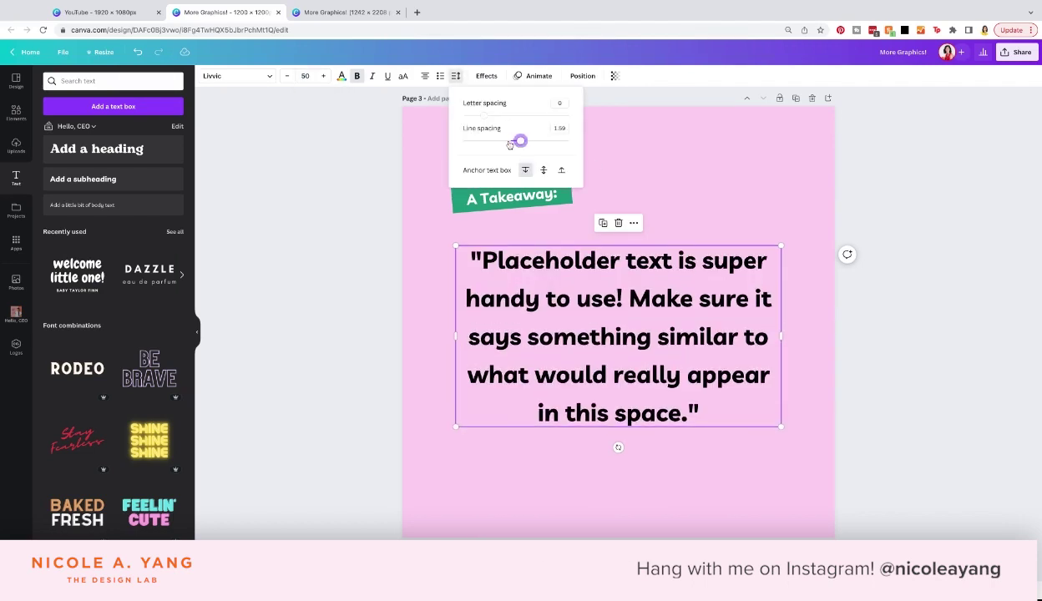
Move the "A Takeaway:" banner above the middle of the quote and align the two on their centres.
{"action": "left_click_drag", "start_coordinate": [456, 191], "coordinate": [546, 194]}
{"action": "left_click_drag", "start_coordinate": [606, 214], "coordinate": [617, 214]}
{"action": "left_click", "coordinate": [719, 257]}
{"action": "left_click", "coordinate": [618, 215], "text": "shift"}
{"action": "left_click", "coordinate": [669, 76]}
{"action": "left_click", "coordinate": [637, 154]}
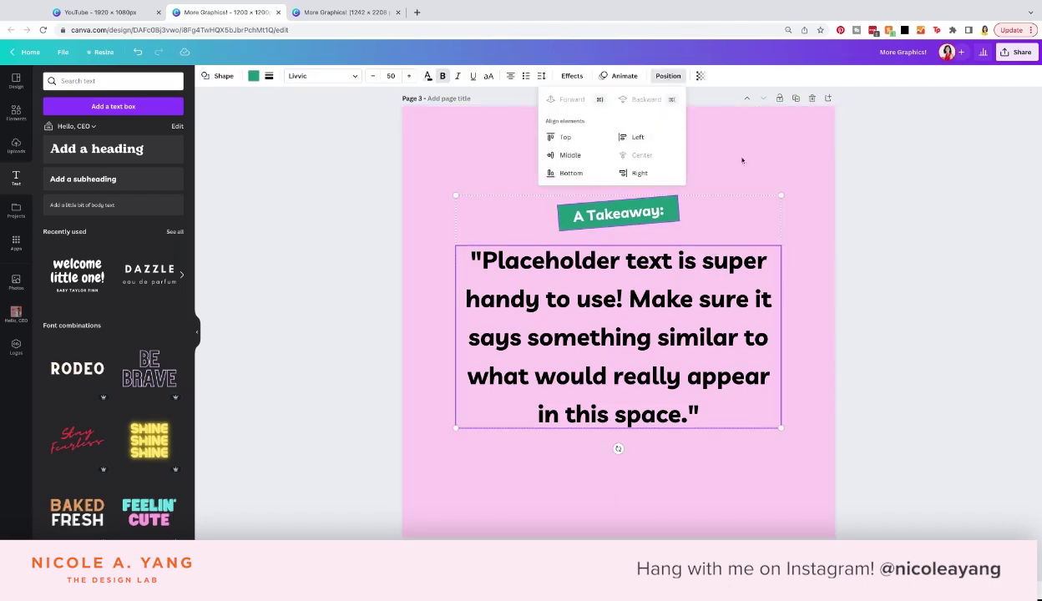
Copy the orange-red rectangle and the notebook from the YouTube design and paste them onto page 3 of the square design.
{"action": "left_click", "coordinate": [100, 13]}
{"action": "scroll", "coordinate": [868, 217], "scroll_direction": "up", "scroll_amount": 8}
{"action": "left_click", "coordinate": [892, 194]}
{"action": "key", "text": "super+c"}
{"action": "left_click", "coordinate": [226, 12]}
{"action": "key", "text": "super+v"}
Shape the orange-red rectangle into a full-width band along the page's lower edge, behind the notebook at its right end.
{"action": "left_click_drag", "start_coordinate": [419, 106], "coordinate": [480, 219]}
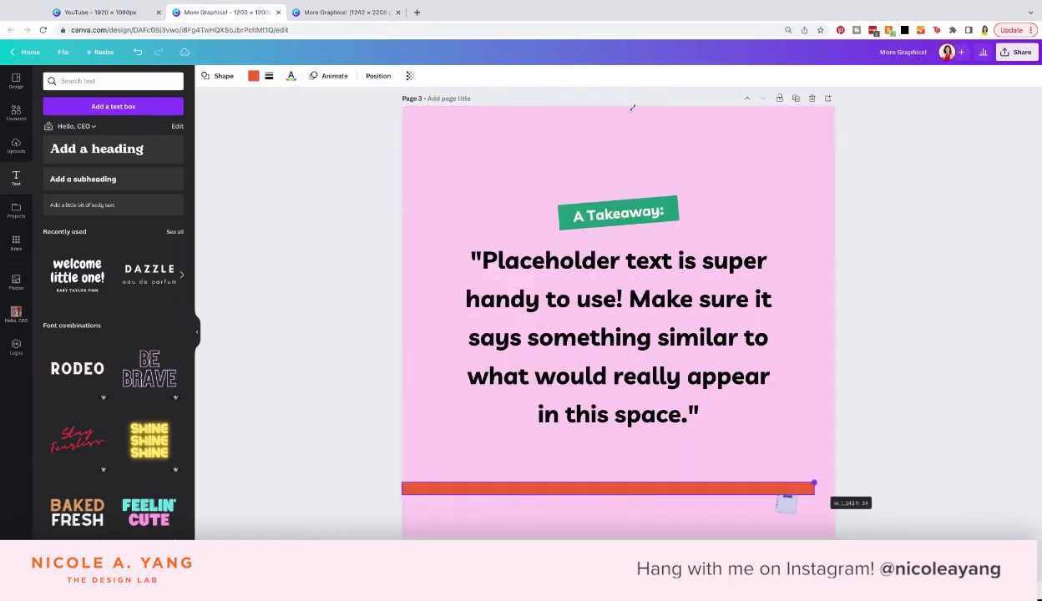
{"action": "left_click_drag", "start_coordinate": [676, 501], "coordinate": [675, 495]}
{"action": "left_click", "coordinate": [378, 76]}
{"action": "left_click", "coordinate": [358, 101]}
{"action": "left_click_drag", "start_coordinate": [618, 465], "coordinate": [618, 494]}
{"action": "left_click_drag", "start_coordinate": [789, 491], "coordinate": [795, 491]}
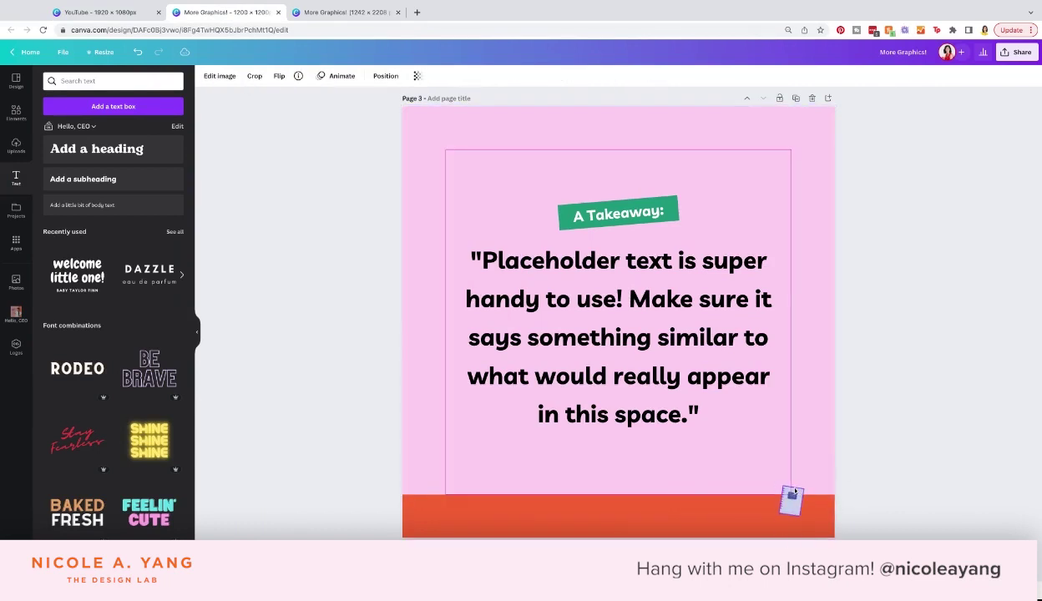
Add a text reading "More on this on our YouTube channel!" on the orange-red band at the page's lower edge.
{"action": "key", "text": "t"}
{"action": "left_click_drag", "start_coordinate": [691, 322], "coordinate": [639, 513]}
{"action": "double_click", "coordinate": [639, 513]}
{"action": "type", "text": "Fi"}
{"action": "key", "text": "super+a"}
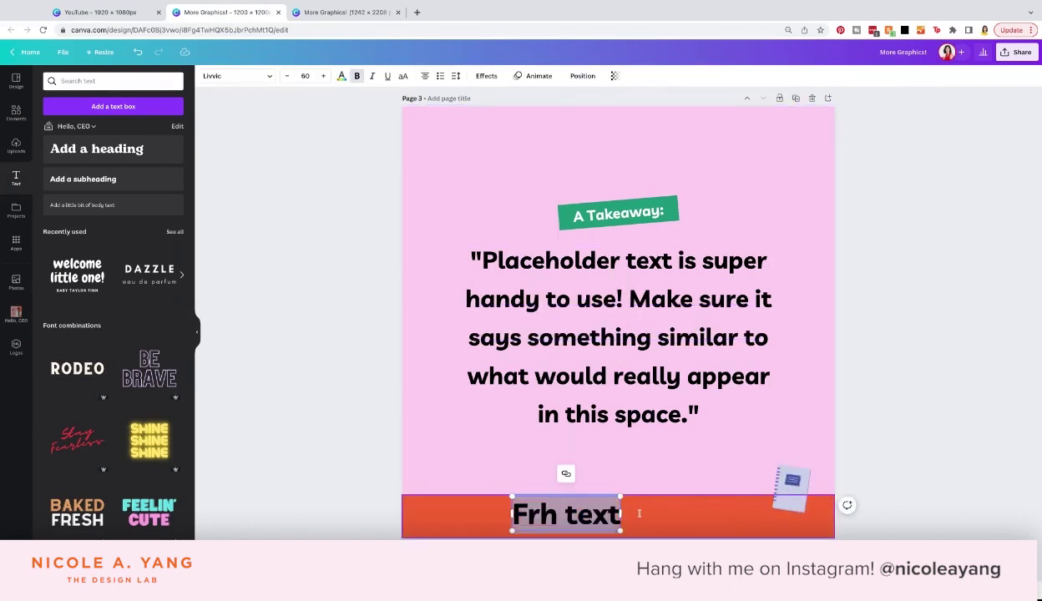
{"action": "type", "text": "Fine"}
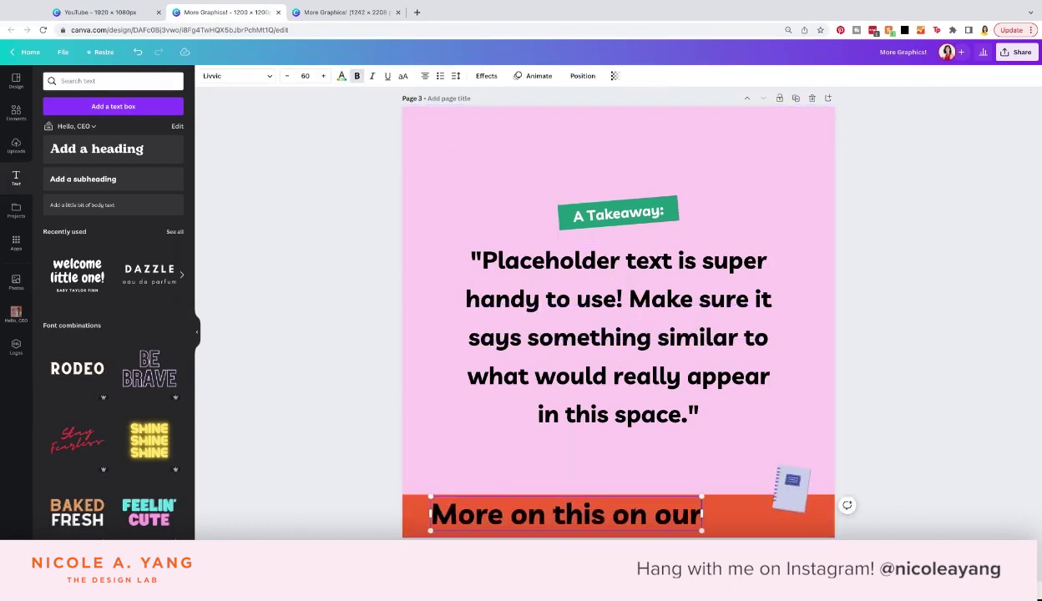
Format the band's caption in uppercase at size 23 with a letter spacing of 100.
{"action": "key", "text": "super+a"}
{"action": "left_click", "coordinate": [306, 76]}
{"action": "left_click", "coordinate": [310, 311]}
{"action": "left_click", "coordinate": [287, 76]}
{"action": "left_click", "coordinate": [403, 76]}
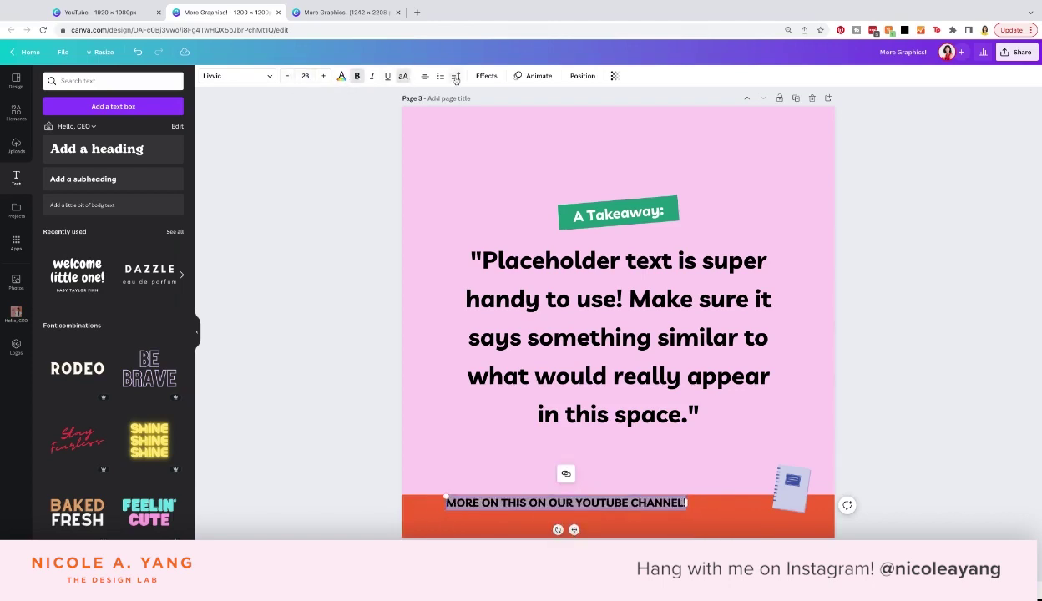
{"action": "left_click", "coordinate": [455, 76]}
{"action": "left_click", "coordinate": [559, 103]}
{"action": "type", "text": "100"}
Colour the band's caption white and place it midway up the band.
{"action": "left_click", "coordinate": [342, 76]}
{"action": "left_click", "coordinate": [174, 131]}
{"action": "left_click_drag", "start_coordinate": [610, 499], "coordinate": [611, 507]}
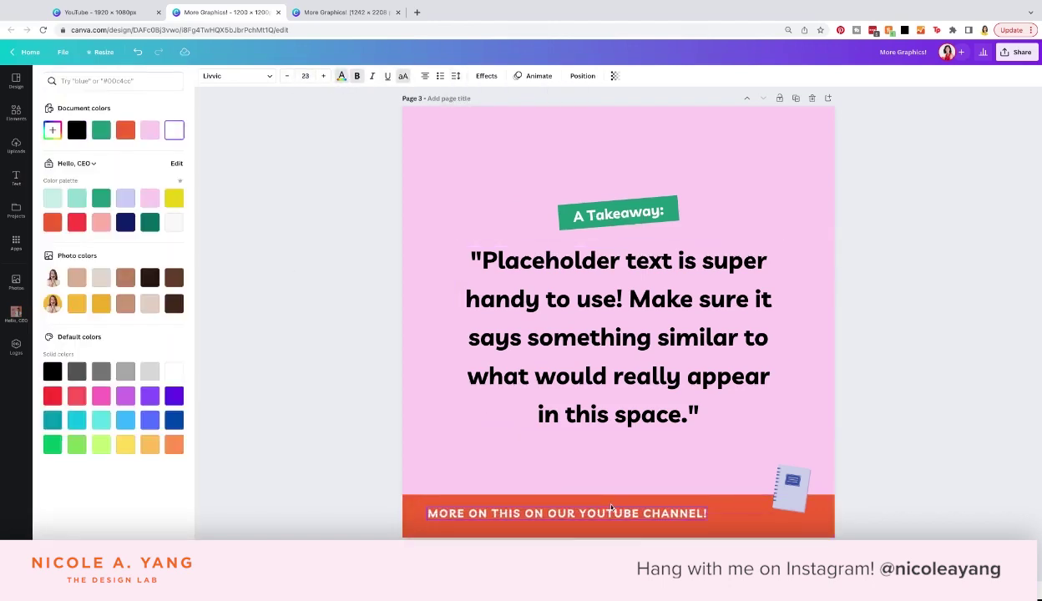
Replace the notebook with the logo pin copied from the YouTube design, placed at the right end of the band.
{"action": "left_click", "coordinate": [126, 14]}
{"action": "left_click", "coordinate": [292, 495]}
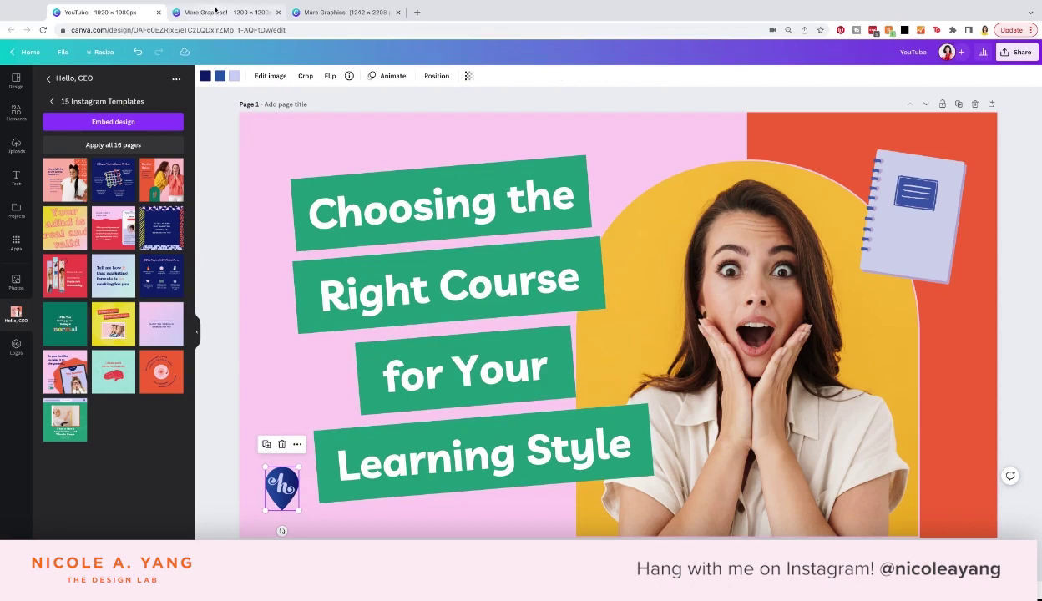
{"action": "left_click", "coordinate": [253, 15]}
{"action": "left_click", "coordinate": [791, 487]}
{"action": "key", "text": "Delete"}
{"action": "key", "text": "super+v"}
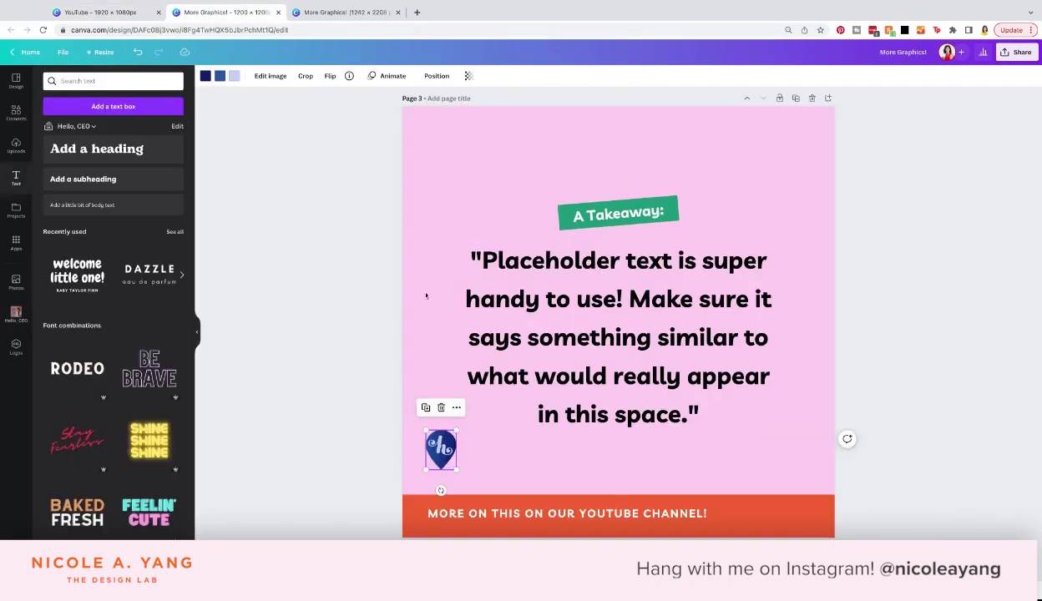
{"action": "left_click_drag", "start_coordinate": [760, 507], "coordinate": [776, 499]}
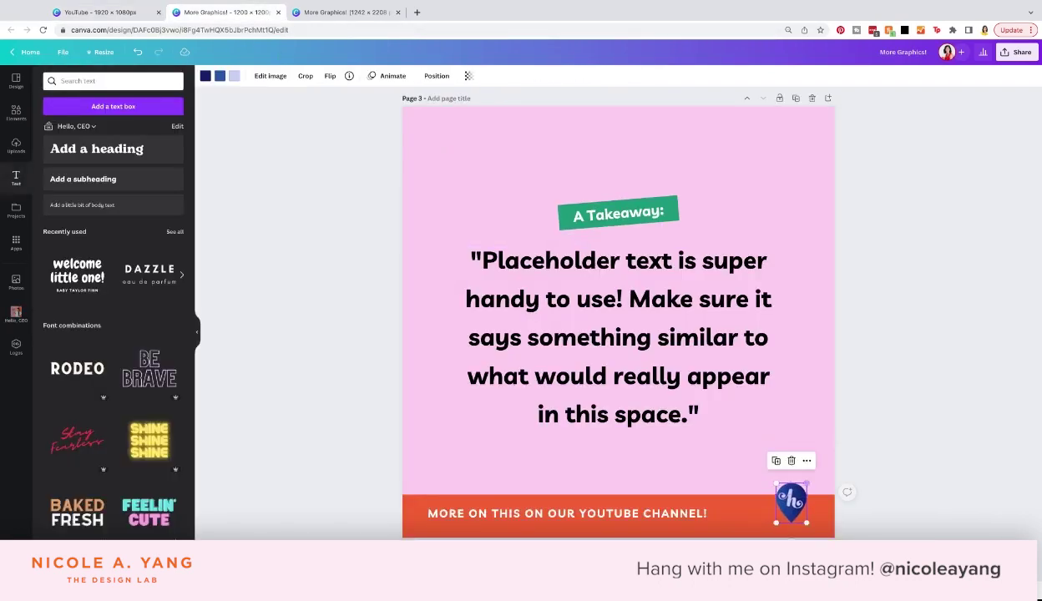
Centre the caption horizontally in the band and move the takeaway banner and quote slightly up.
{"action": "left_click_drag", "start_coordinate": [637, 513], "coordinate": [692, 519]}
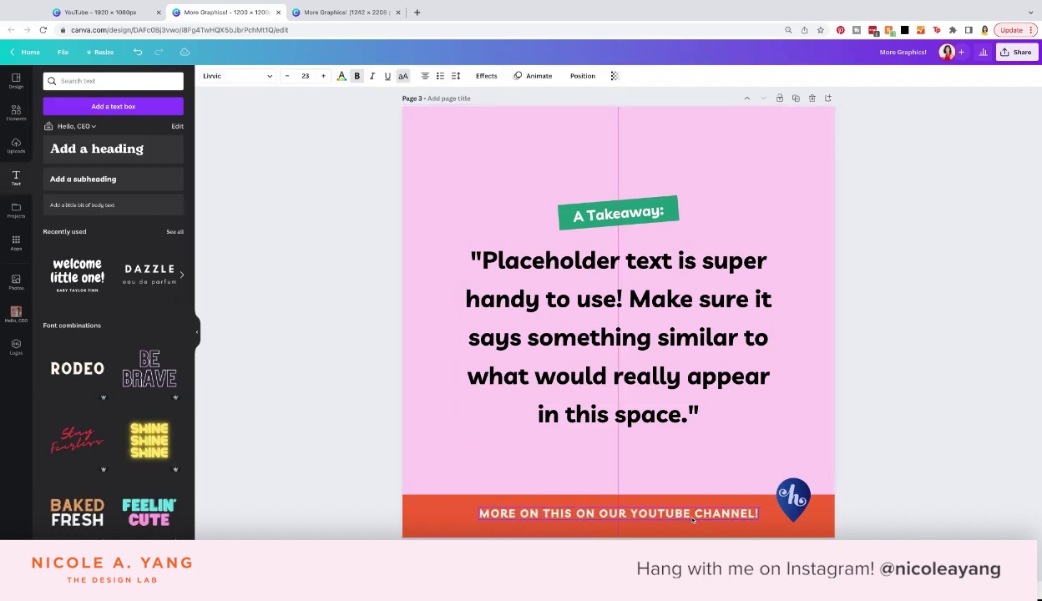
{"action": "left_click", "coordinate": [808, 446]}
{"action": "left_click_drag", "start_coordinate": [824, 418], "coordinate": [455, 207]}
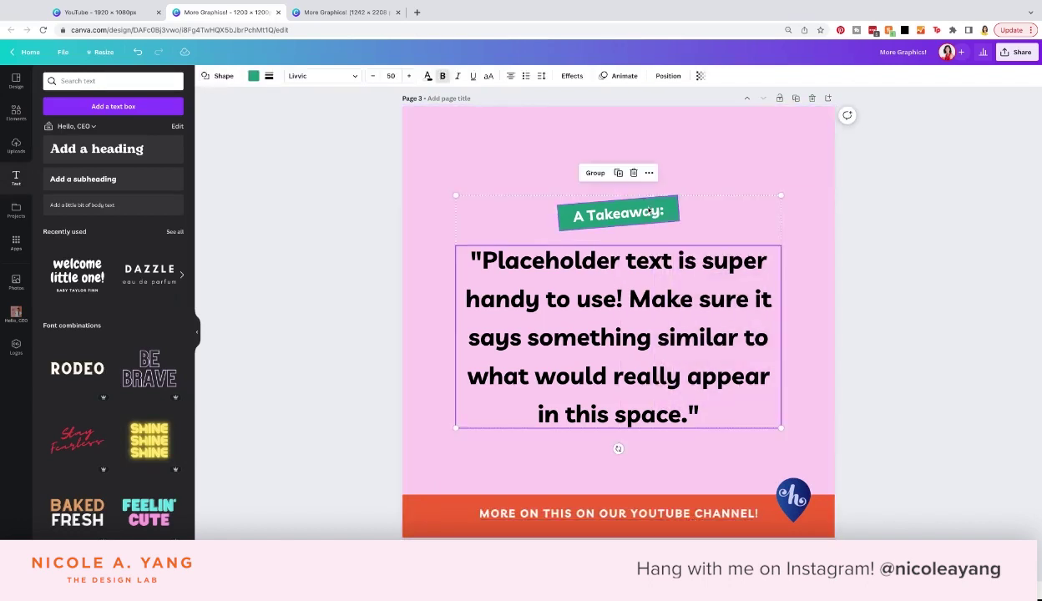
{"action": "left_click_drag", "start_coordinate": [576, 288], "coordinate": [576, 279]}
{"action": "left_click", "coordinate": [867, 210]}
{"action": "scroll", "coordinate": [863, 238], "scroll_direction": "up", "scroll_amount": 6}
{"action": "scroll", "coordinate": [863, 267], "scroll_direction": "down", "scroll_amount": 6}
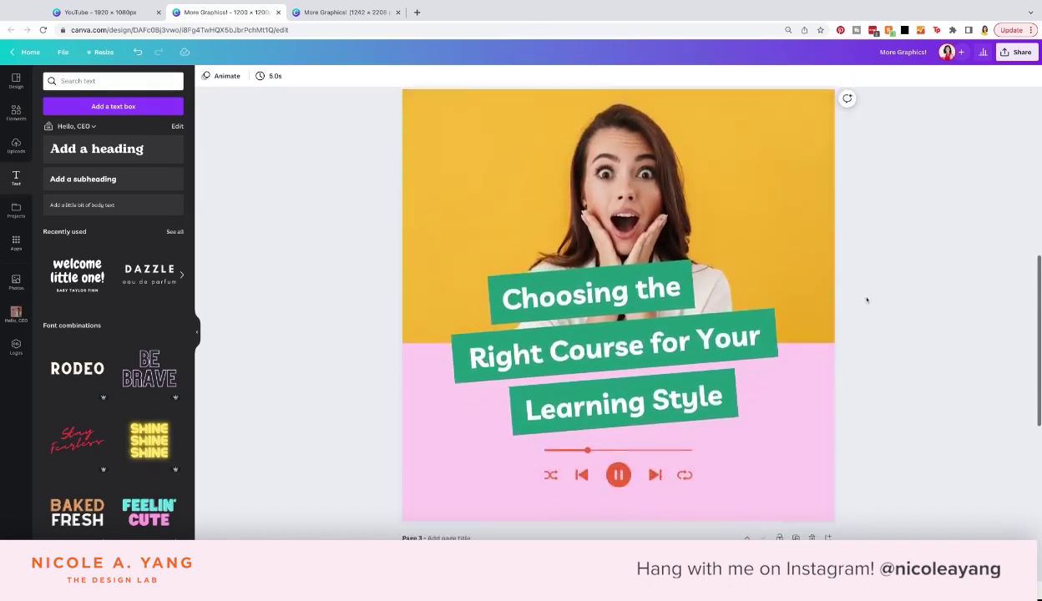
{"action": "left_click", "coordinate": [409, 347]}
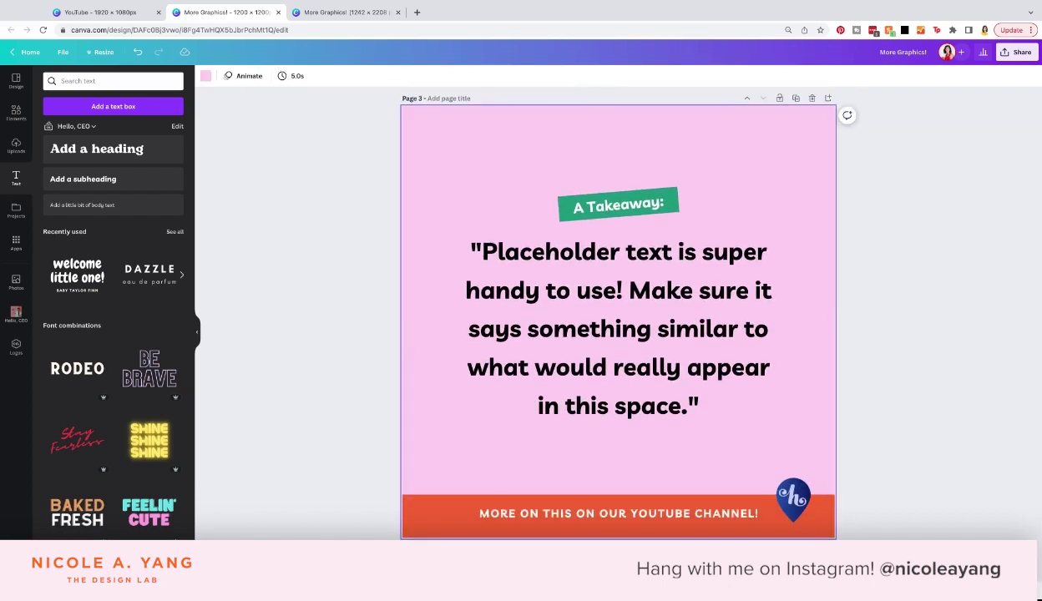
{"action": "left_click", "coordinate": [863, 403]}
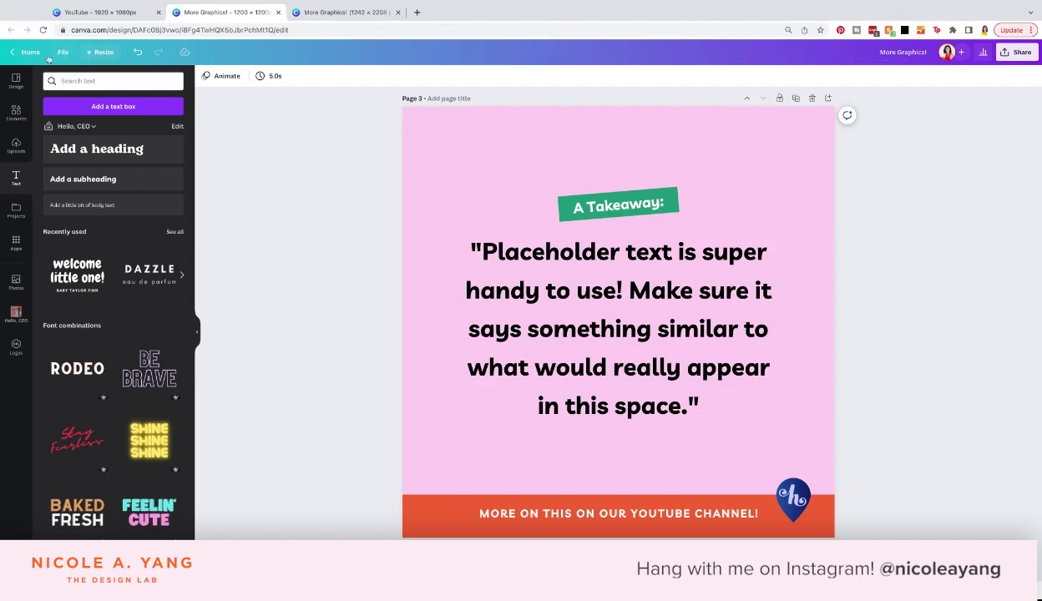
Create a new design named Pinterest and resize it to 1000 × 1500 px.
{"action": "scroll", "coordinate": [488, 234], "scroll_direction": "up", "scroll_amount": 1}
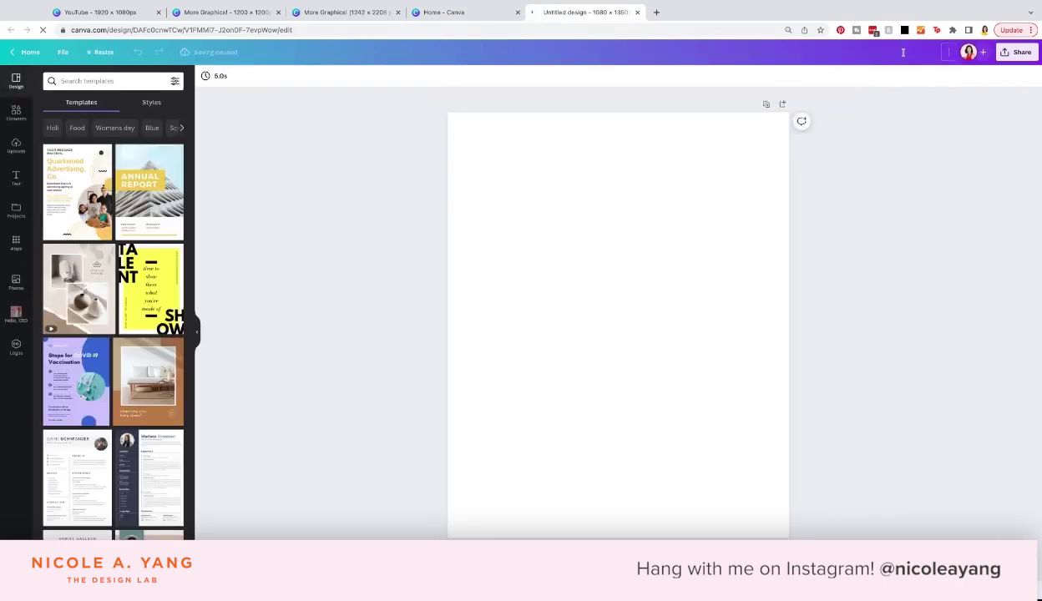
{"action": "left_click", "coordinate": [99, 51]}
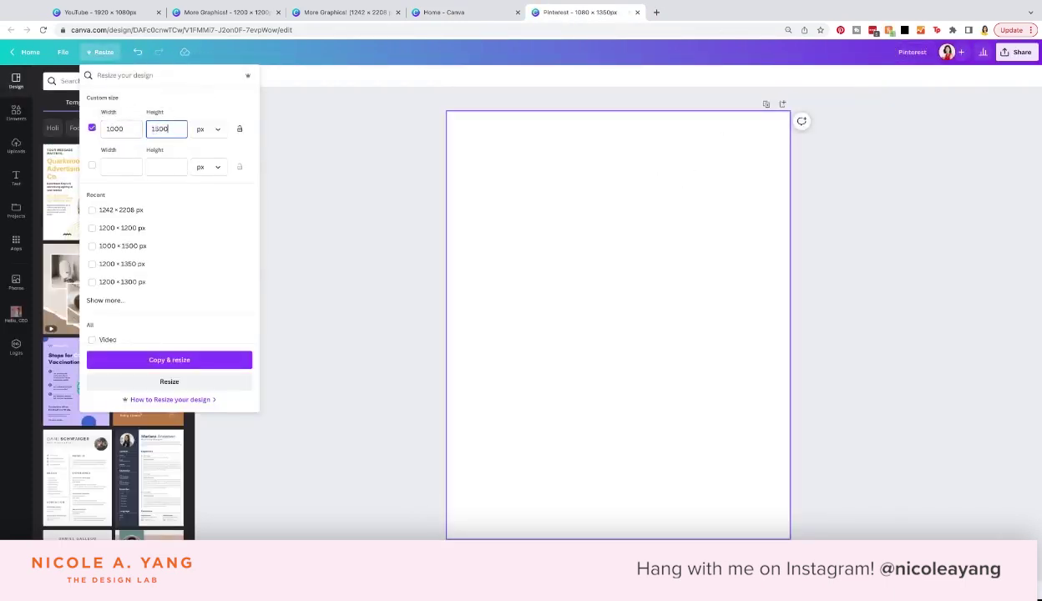
{"action": "left_click", "coordinate": [144, 383]}
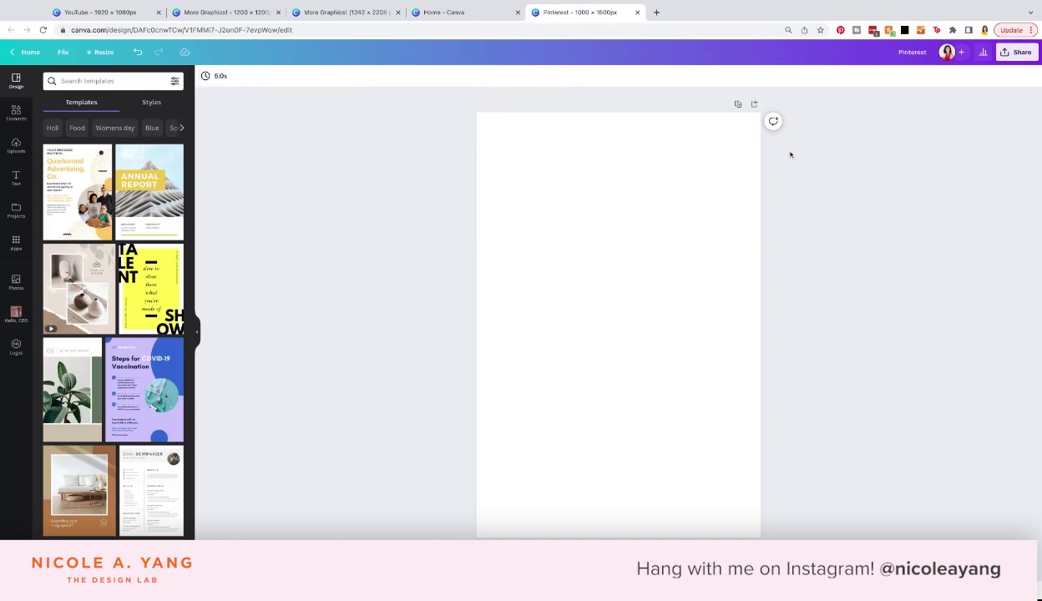
Copy all the YouTube thumbnail's elements into the Pinterest design and fill its page background with the brand's light pink.
{"action": "left_click", "coordinate": [154, 12]}
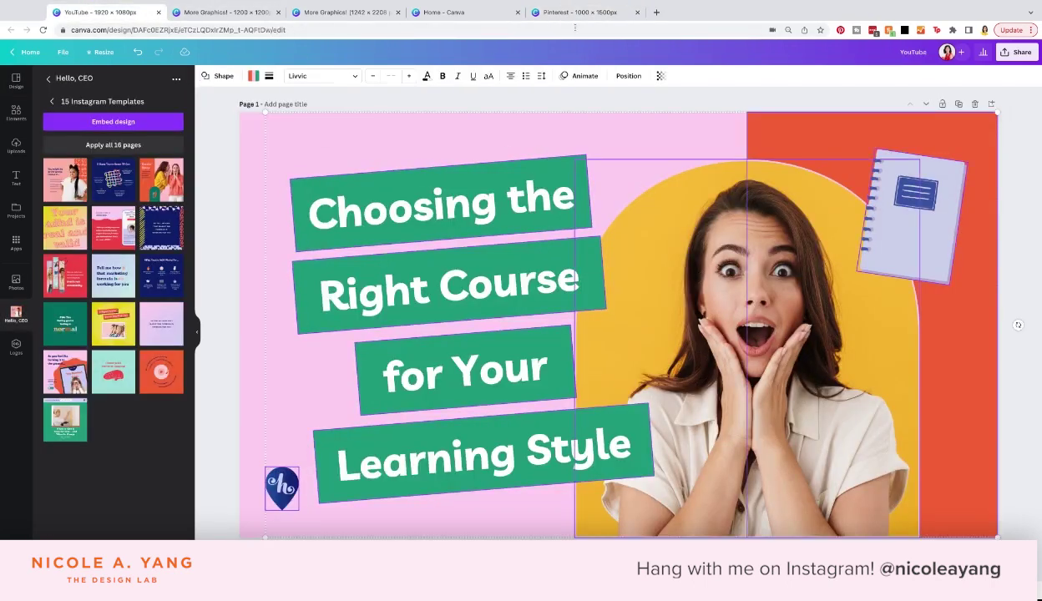
{"action": "key", "text": "ctrl+c"}
{"action": "left_click", "coordinate": [581, 12]}
{"action": "key", "text": "ctrl+v"}
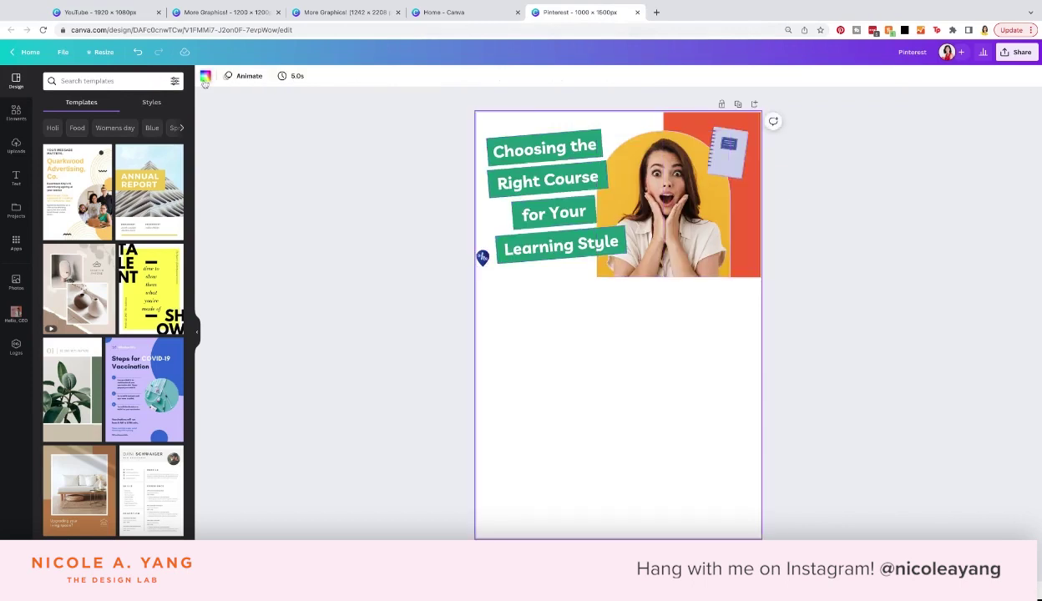
{"action": "left_click", "coordinate": [205, 76]}
{"action": "left_click", "coordinate": [149, 222]}
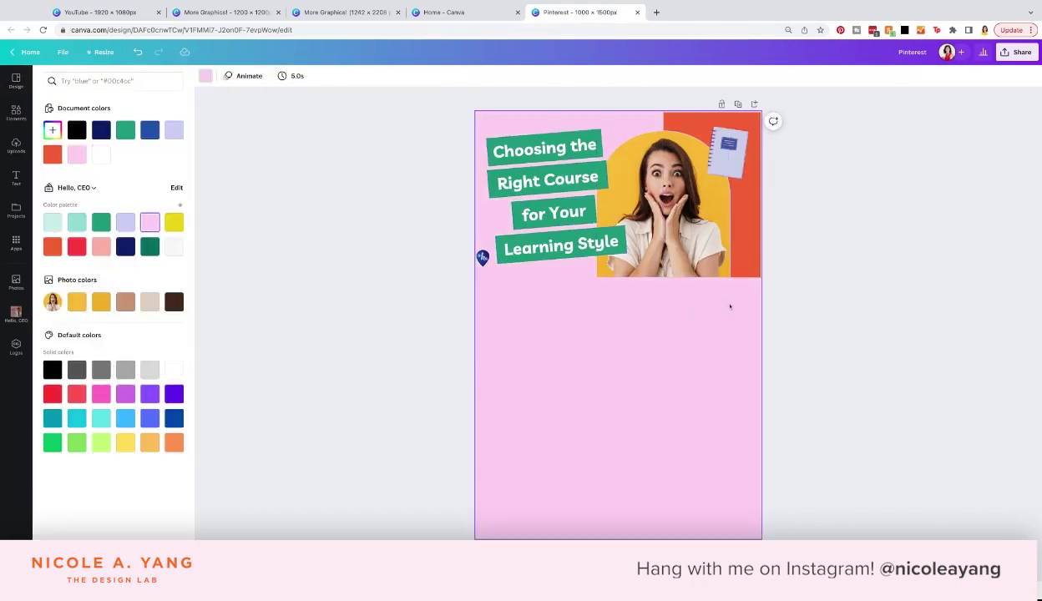
Turn the orange-red rectangle into a full-width block over the page's lower part and shift the arched photo to the right edge.
{"action": "left_click_drag", "start_coordinate": [750, 206], "coordinate": [760, 455]}
{"action": "left_click_drag", "start_coordinate": [664, 223], "coordinate": [704, 234]}
Enlarge the four green title banners across the middle of the page and set their text size to 60.
{"action": "left_click_drag", "start_coordinate": [458, 117], "coordinate": [702, 334]}
{"action": "left_click_drag", "start_coordinate": [595, 212], "coordinate": [619, 306]}
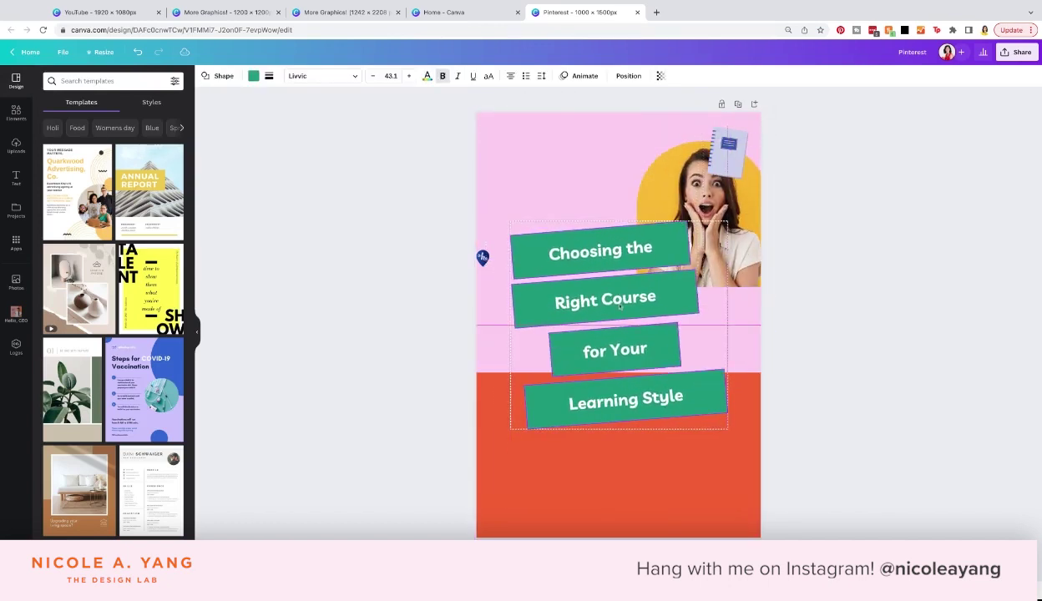
{"action": "left_click", "coordinate": [398, 76]}
{"action": "type", "text": "60"}
{"action": "key", "text": "Return"}
Extend the second banner's text to "Right Course for Your", widening it to one line, and delete the separate "for Your" banner.
{"action": "left_click", "coordinate": [657, 305]}
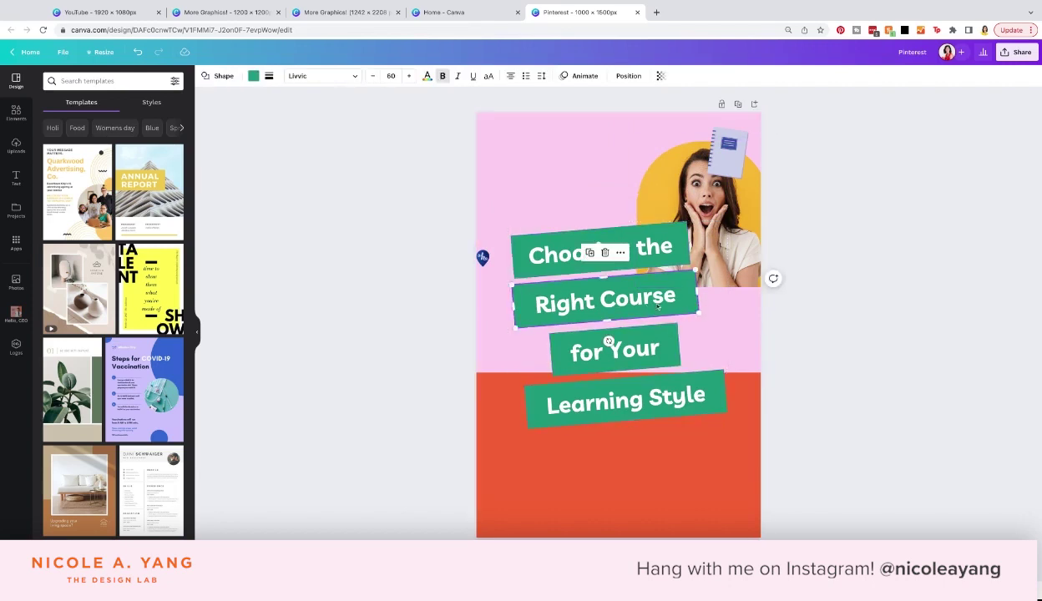
{"action": "type", "text": "for Your"}
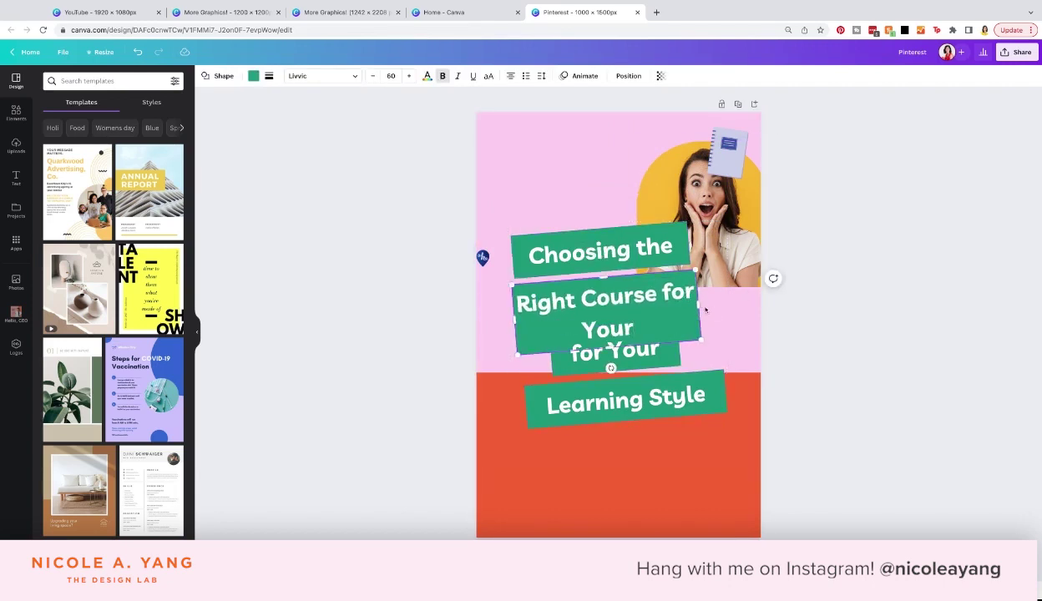
{"action": "left_click_drag", "start_coordinate": [699, 306], "coordinate": [739, 301]}
{"action": "left_click", "coordinate": [655, 354]}
{"action": "key", "text": "Delete"}
Stack the three remaining title banners closely together and shift the stack slightly down and right.
{"action": "left_click_drag", "start_coordinate": [664, 309], "coordinate": [666, 344]}
{"action": "left_click_drag", "start_coordinate": [657, 252], "coordinate": [652, 295]}
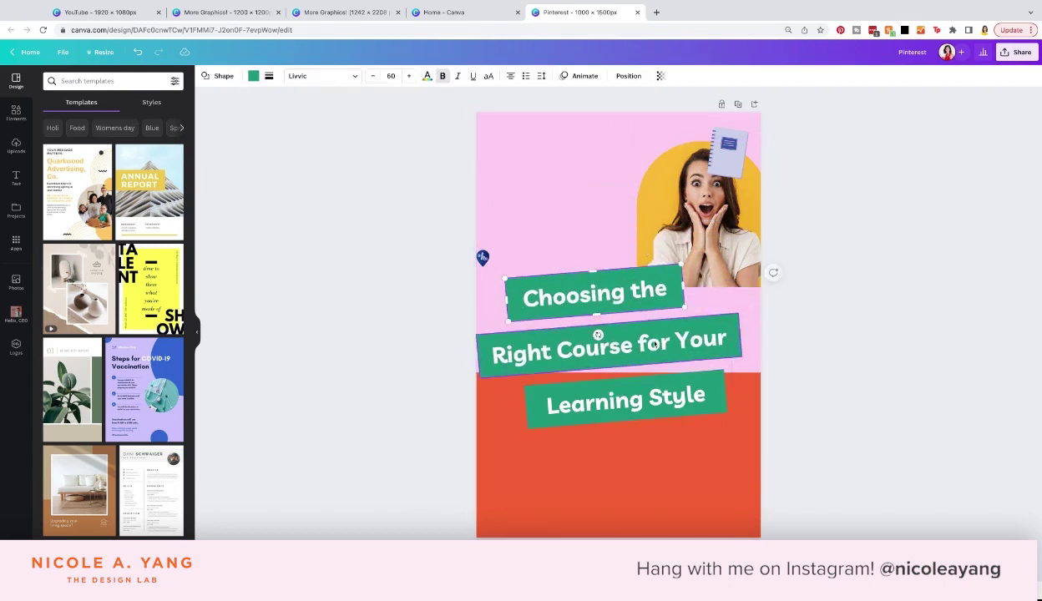
{"action": "left_click", "coordinate": [655, 343], "text": "shift"}
{"action": "left_click", "coordinate": [685, 400], "text": "shift"}
{"action": "left_click_drag", "start_coordinate": [688, 401], "coordinate": [697, 417]}
Enlarge the arched photo and centre it above the title banners, and delete the logo pin.
{"action": "left_click_drag", "start_coordinate": [709, 234], "coordinate": [667, 269]}
{"action": "left_click_drag", "start_coordinate": [725, 177], "coordinate": [762, 138]}
{"action": "left_click_drag", "start_coordinate": [719, 208], "coordinate": [700, 257]}
{"action": "left_click_drag", "start_coordinate": [744, 186], "coordinate": [755, 175]}
{"action": "left_click_drag", "start_coordinate": [715, 222], "coordinate": [644, 195]}
{"action": "left_click", "coordinate": [482, 259]}
{"action": "key", "text": "Delete"}
{"action": "left_click_drag", "start_coordinate": [709, 133], "coordinate": [699, 146]}
{"action": "left_click_drag", "start_coordinate": [634, 225], "coordinate": [642, 215]}
Scale the three title banners down slightly and keep them centred over the photo's lower edge.
{"action": "left_click", "coordinate": [701, 360]}
{"action": "left_click", "coordinate": [704, 412], "text": "shift"}
{"action": "left_click_drag", "start_coordinate": [705, 415], "coordinate": [706, 407]}
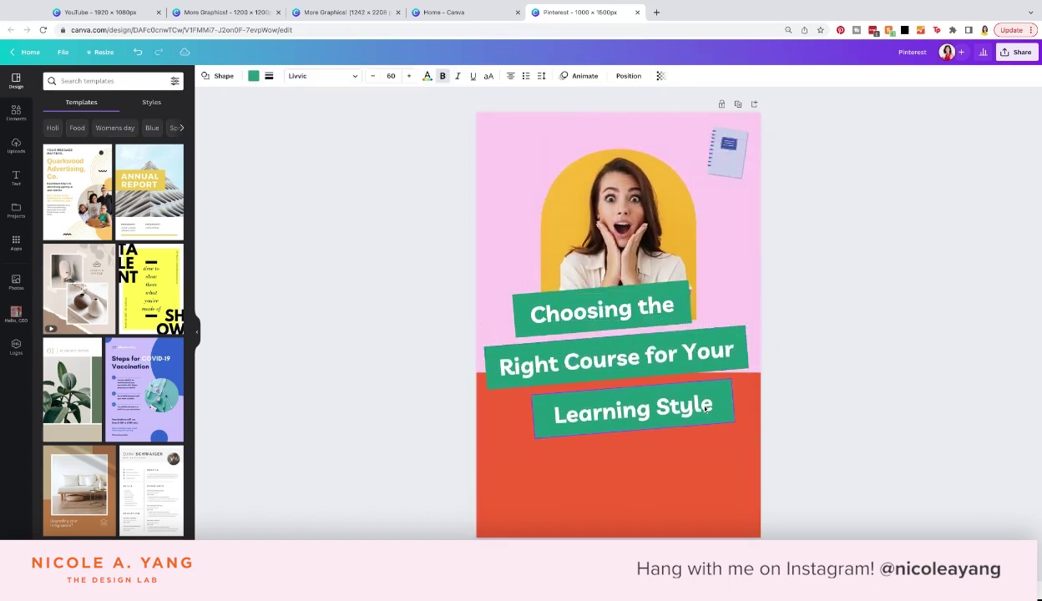
{"action": "left_click_drag", "start_coordinate": [750, 280], "coordinate": [740, 287]}
{"action": "left_click", "coordinate": [745, 390]}
Extend the orange-red block upward to a height of 990 and move the three title banners down below the photo.
{"action": "left_click_drag", "start_coordinate": [619, 373], "coordinate": [658, 257]}
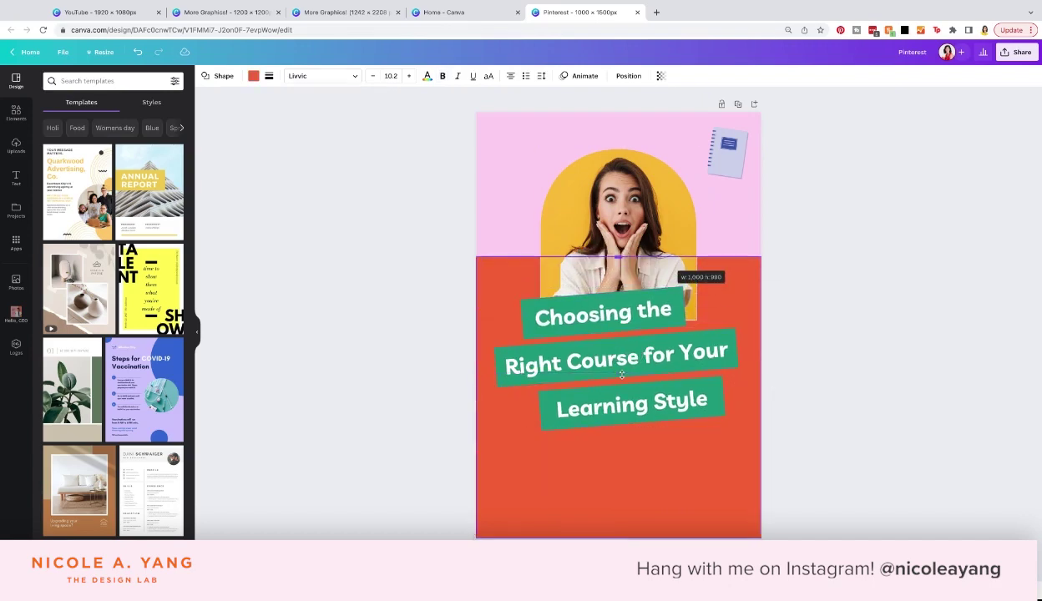
{"action": "left_click", "coordinate": [664, 309]}
{"action": "left_click", "coordinate": [695, 354], "text": "shift"}
{"action": "left_click", "coordinate": [700, 401], "text": "shift"}
{"action": "left_click_drag", "start_coordinate": [697, 359], "coordinate": [700, 406]}
Move the photo and title banners slightly up together and delete the notebook.
{"action": "left_click", "coordinate": [659, 280], "text": "shift"}
{"action": "left_click_drag", "start_coordinate": [660, 280], "coordinate": [660, 271]}
{"action": "left_click", "coordinate": [729, 155]}
{"action": "key", "text": "Delete"}
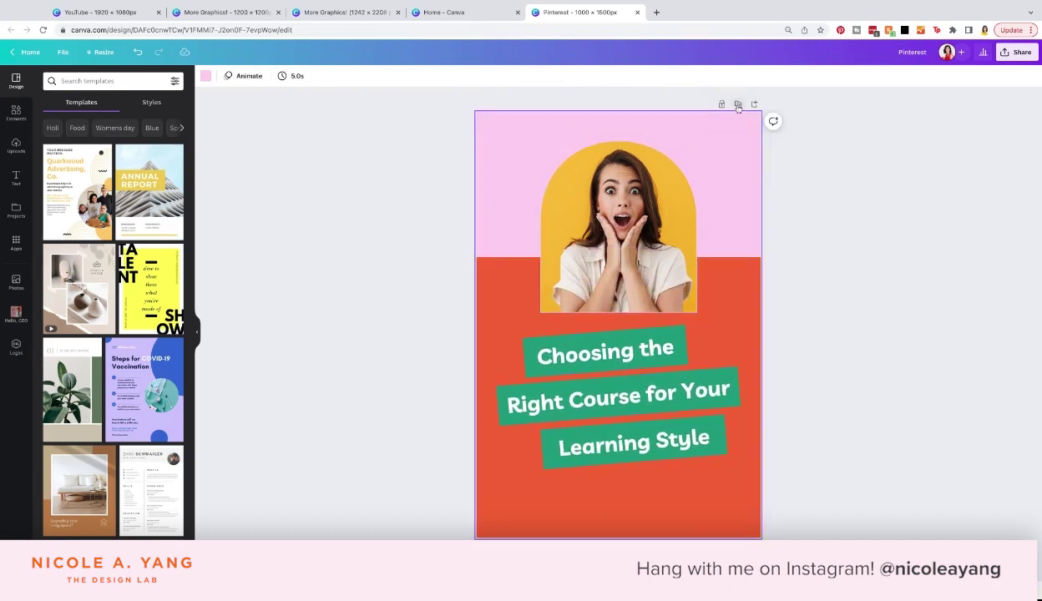
Duplicate the Pinterest page and delete the orange-red block on the copy.
{"action": "left_click", "coordinate": [738, 104]}
{"action": "left_click", "coordinate": [731, 266]}
{"action": "key", "text": "Delete"}
Detach the photo on page 2 from its arch frame and delete the empty frame.
{"action": "right_click", "coordinate": [681, 265]}
{"action": "left_click", "coordinate": [740, 462]}
{"action": "key", "text": "Delete"}
Enlarge the photo to fill the upper part of page 2 at full width and layer it behind the title banners.
{"action": "left_click_drag", "start_coordinate": [664, 338], "coordinate": [635, 200]}
{"action": "left_click_drag", "start_coordinate": [704, 266], "coordinate": [761, 302]}
{"action": "left_click_drag", "start_coordinate": [620, 303], "coordinate": [670, 350]}
{"action": "left_click", "coordinate": [385, 76]}
{"action": "left_click", "coordinate": [370, 101]}
{"action": "left_click", "coordinate": [618, 250]}
{"action": "left_click", "coordinate": [385, 76]}
{"action": "left_click", "coordinate": [371, 101]}
{"action": "left_click", "coordinate": [665, 462]}
{"action": "left_click", "coordinate": [454, 320]}
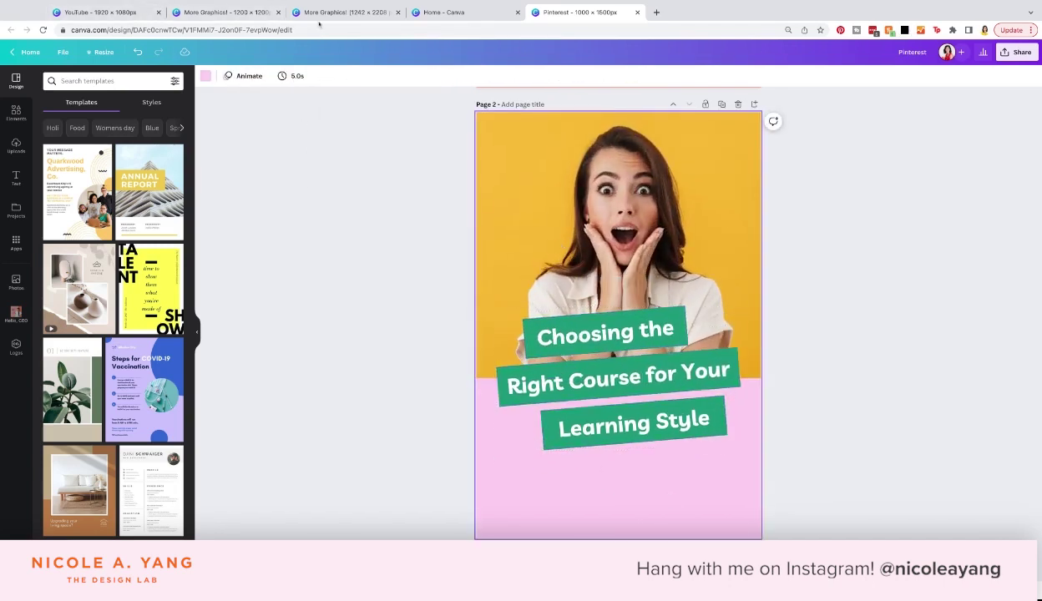
Copy the logo pin from the YouTube design onto Pinterest page 2, centred below the title banners.
{"action": "left_click", "coordinate": [100, 12]}
{"action": "left_click", "coordinate": [284, 483]}
{"action": "key", "text": "super+c"}
{"action": "left_click", "coordinate": [580, 12]}
{"action": "key", "text": "super+v"}
{"action": "left_click_drag", "start_coordinate": [510, 392], "coordinate": [618, 485]}
{"action": "left_click", "coordinate": [723, 453]}
Duplicate page 2 and paste all the takeaway elements from page 3 of the square design onto the copy.
{"action": "scroll", "coordinate": [766, 247], "scroll_direction": "up", "scroll_amount": 5}
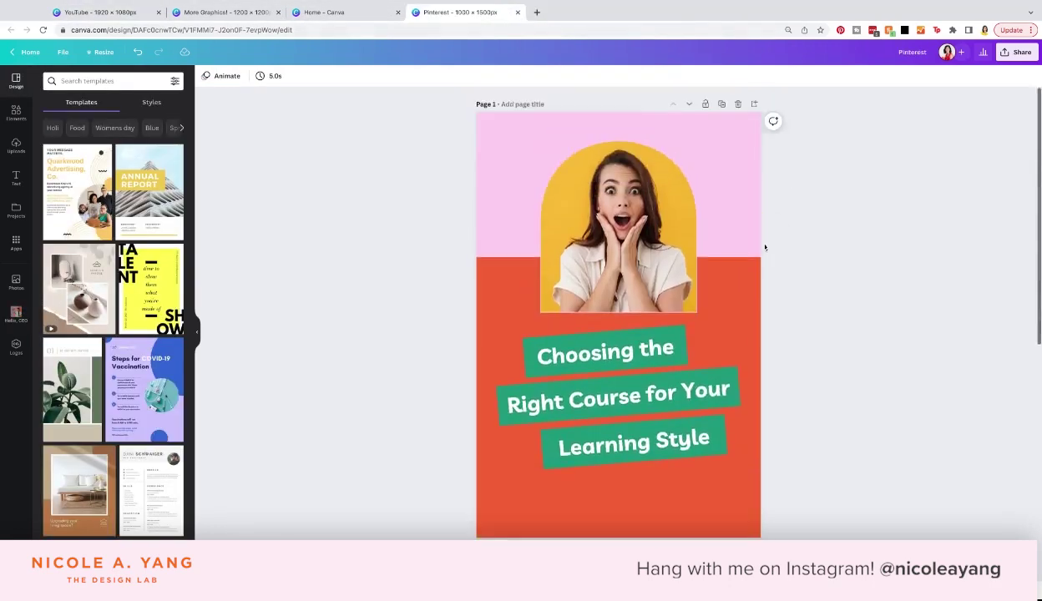
{"action": "scroll", "coordinate": [765, 248], "scroll_direction": "down", "scroll_amount": 3}
{"action": "scroll", "coordinate": [765, 247], "scroll_direction": "up", "scroll_amount": 3}
{"action": "scroll", "coordinate": [767, 248], "scroll_direction": "down", "scroll_amount": 5}
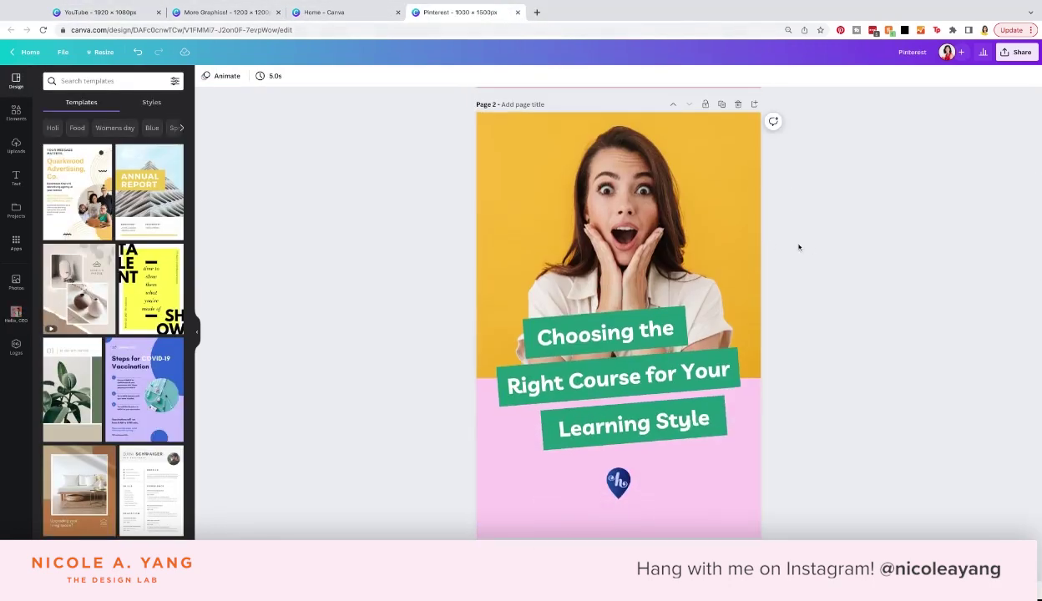
{"action": "left_click", "coordinate": [721, 104]}
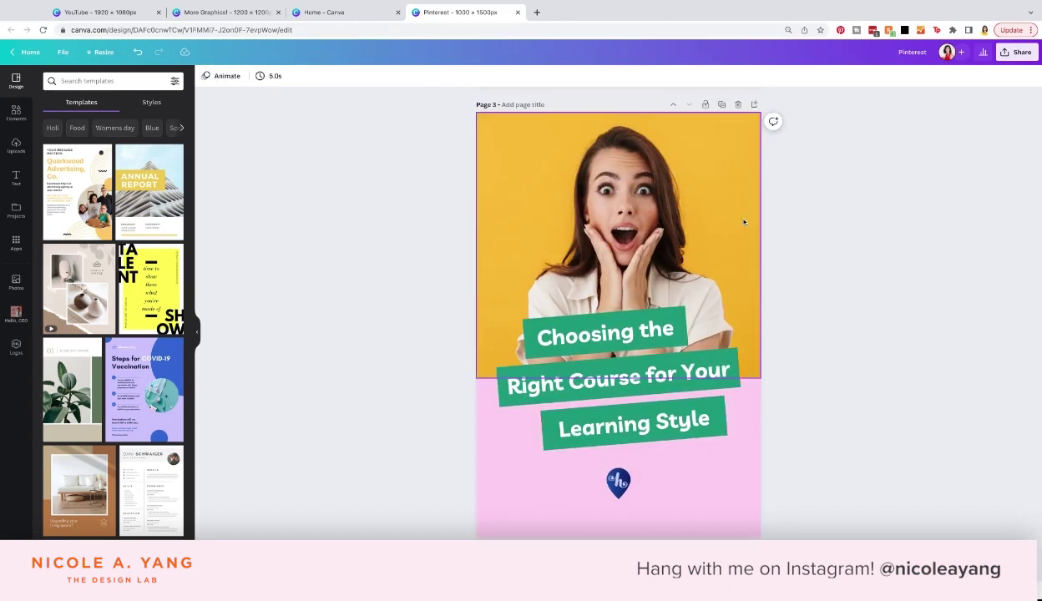
{"action": "left_click", "coordinate": [227, 12]}
{"action": "key", "text": "ctrl+a"}
{"action": "key", "text": "ctrl+c"}
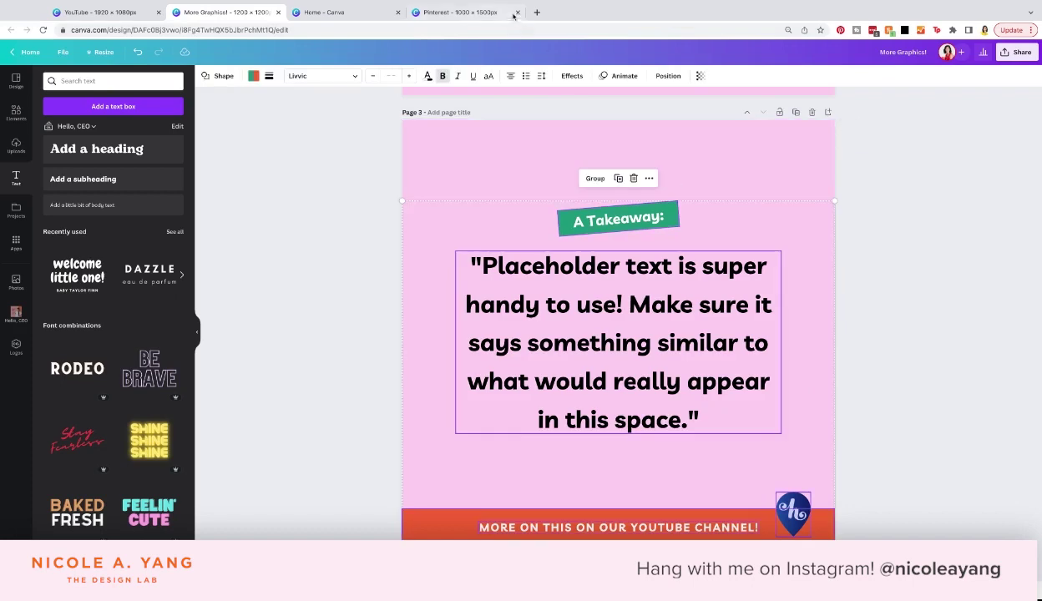
{"action": "left_click", "coordinate": [490, 12]}
{"action": "key", "text": "ctrl+v"}
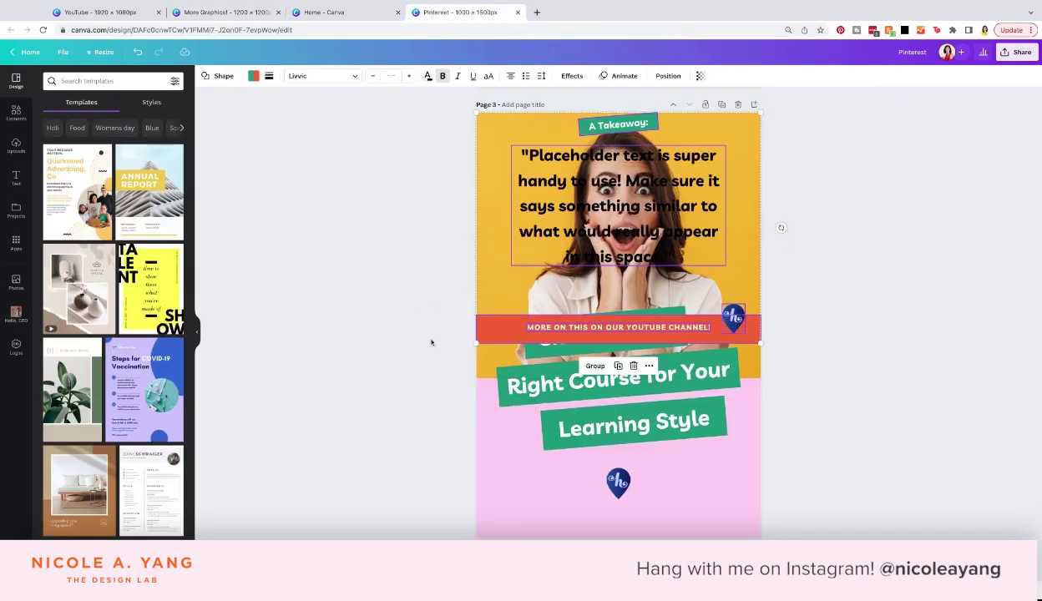
Move the orange-red band with its caption and logo pin down to the lower edge of page 3.
{"action": "left_click", "coordinate": [432, 342]}
{"action": "left_click_drag", "start_coordinate": [705, 333], "coordinate": [705, 526]}
{"action": "left_click", "coordinate": [777, 510]}
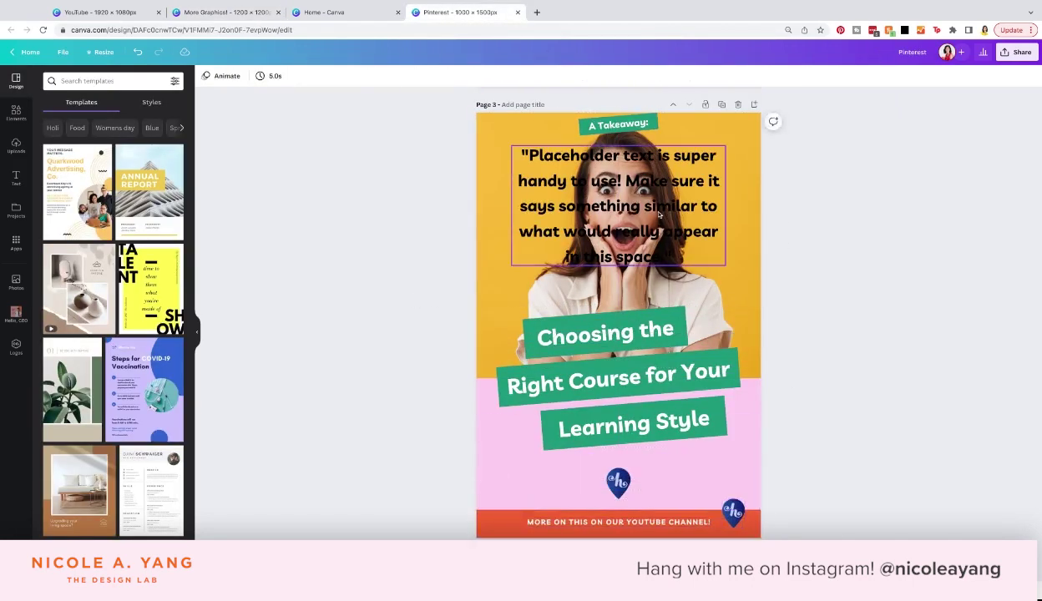
Delete the quote, the "A Takeaway:" banner and the photo from page 3.
{"action": "left_click", "coordinate": [660, 215]}
{"action": "key", "text": "Delete"}
{"action": "left_click", "coordinate": [624, 125]}
{"action": "key", "text": "Delete"}
{"action": "key", "text": "Delete"}
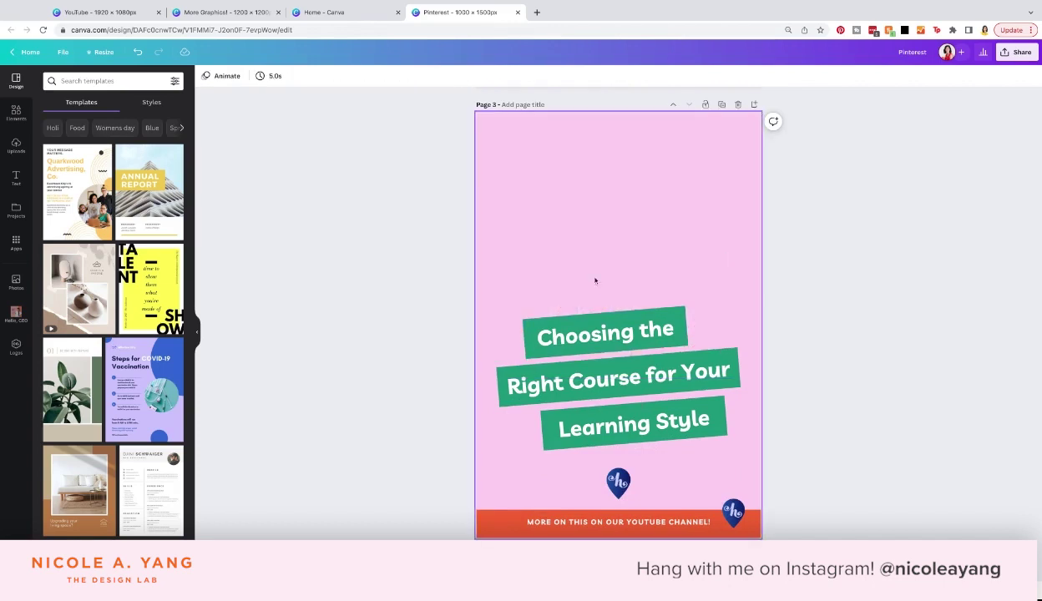
Copy the wording "Choosing the" from its banner as a separate text and place it in the empty upper area of page 3.
{"action": "left_click", "coordinate": [606, 333]}
{"action": "left_click", "coordinate": [596, 282]}
{"action": "left_click", "coordinate": [622, 251]}
{"action": "double_click", "coordinate": [622, 331]}
{"action": "key", "text": "super+c"}
{"action": "left_click", "coordinate": [639, 256]}
{"action": "key", "text": "super+v"}
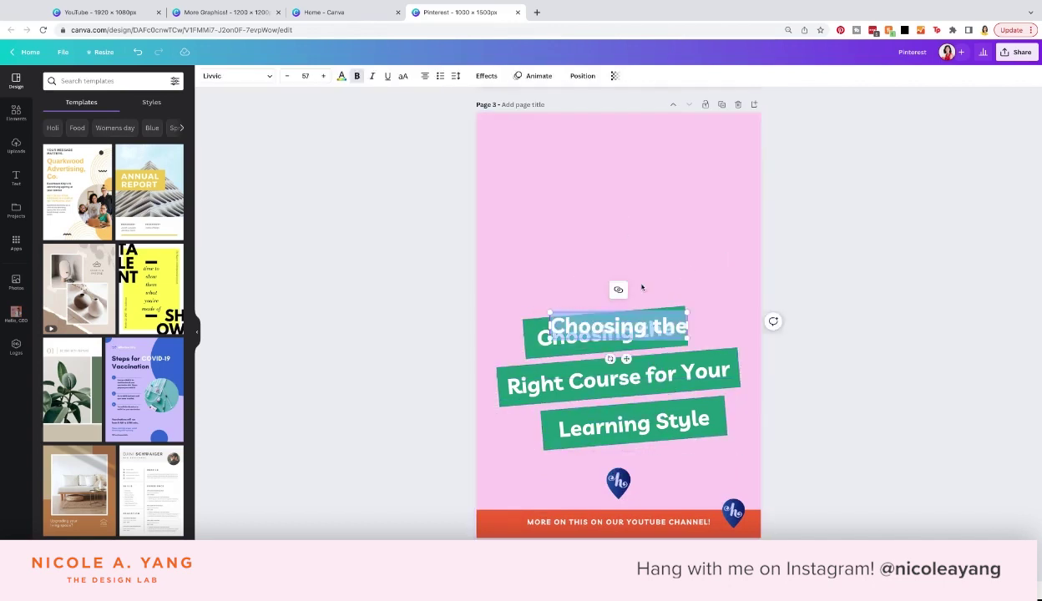
{"action": "left_click", "coordinate": [645, 287]}
{"action": "left_click_drag", "start_coordinate": [647, 326], "coordinate": [647, 215]}
Extend the loose "Choosing the" text on page 3 to read "Choosing the Right Course for Your Learning Style".
{"action": "double_click", "coordinate": [622, 378]}
{"action": "double_click", "coordinate": [619, 216]}
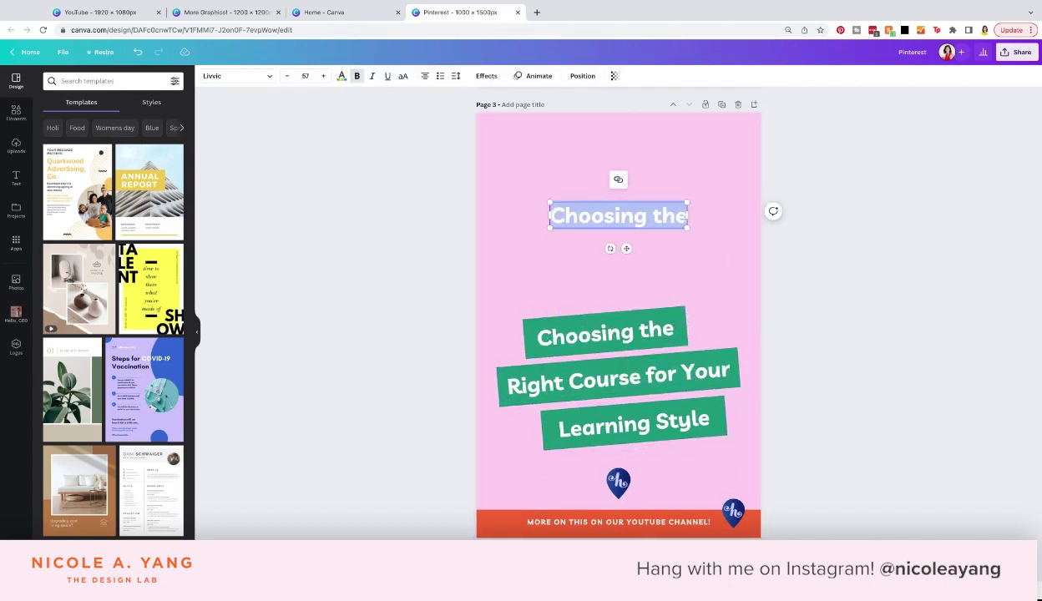
{"action": "key", "text": "super+v"}
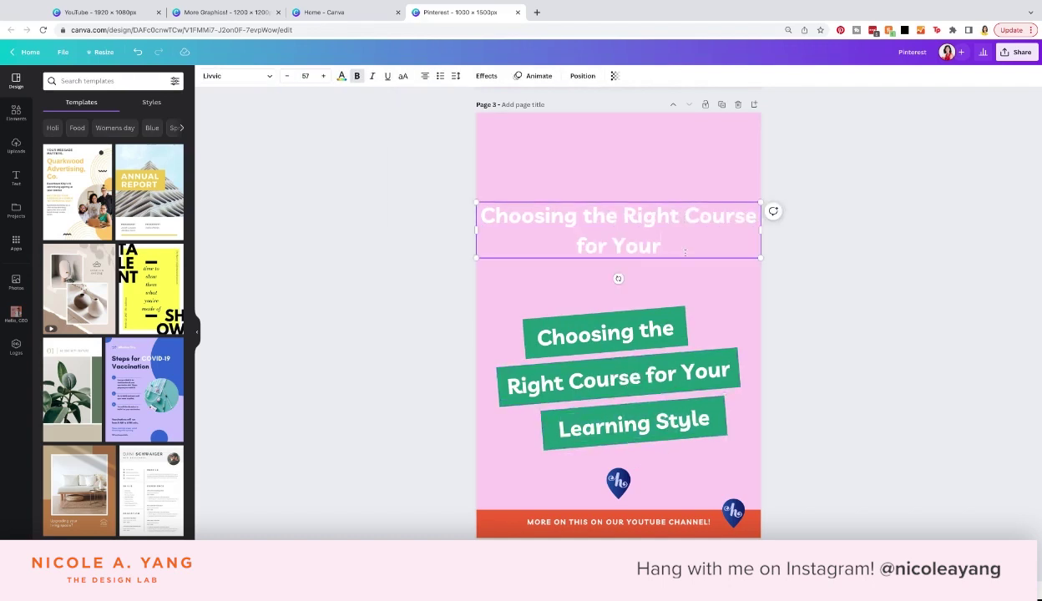
{"action": "type", "text": "Learning Style"}
Delete the three green title banners from page 3.
{"action": "left_click", "coordinate": [653, 300]}
{"action": "left_click_drag", "start_coordinate": [654, 300], "coordinate": [698, 431]}
{"action": "key", "text": "Delete"}
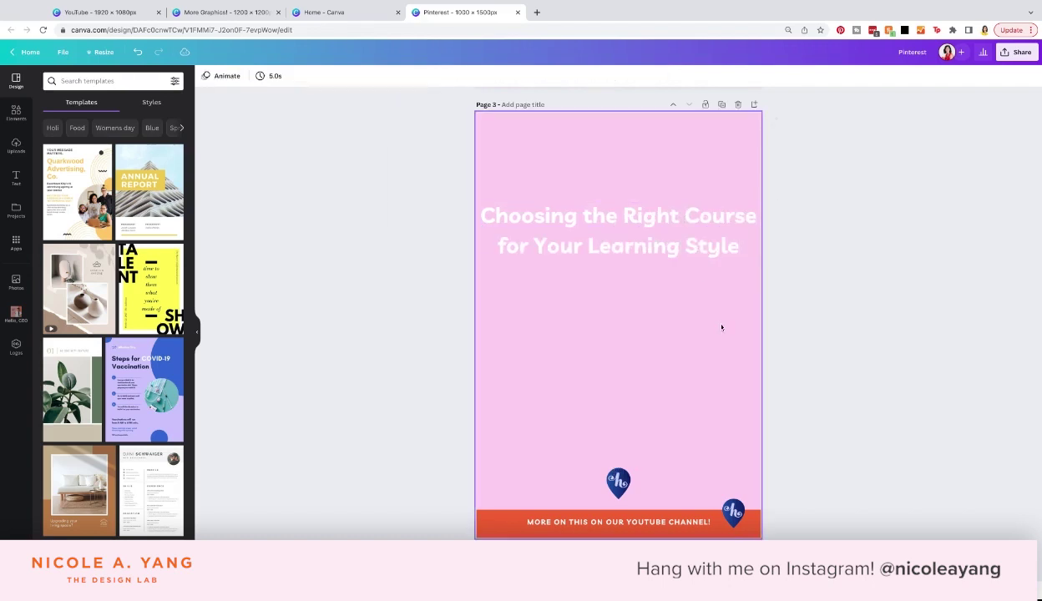
Enlarge the page 3 headline to size 86.3 over four centred lines and colour it the brand palette's dark green.
{"action": "left_click", "coordinate": [725, 248]}
{"action": "left_click_drag", "start_coordinate": [761, 229], "coordinate": [694, 225]}
{"action": "left_click_drag", "start_coordinate": [694, 317], "coordinate": [775, 376]}
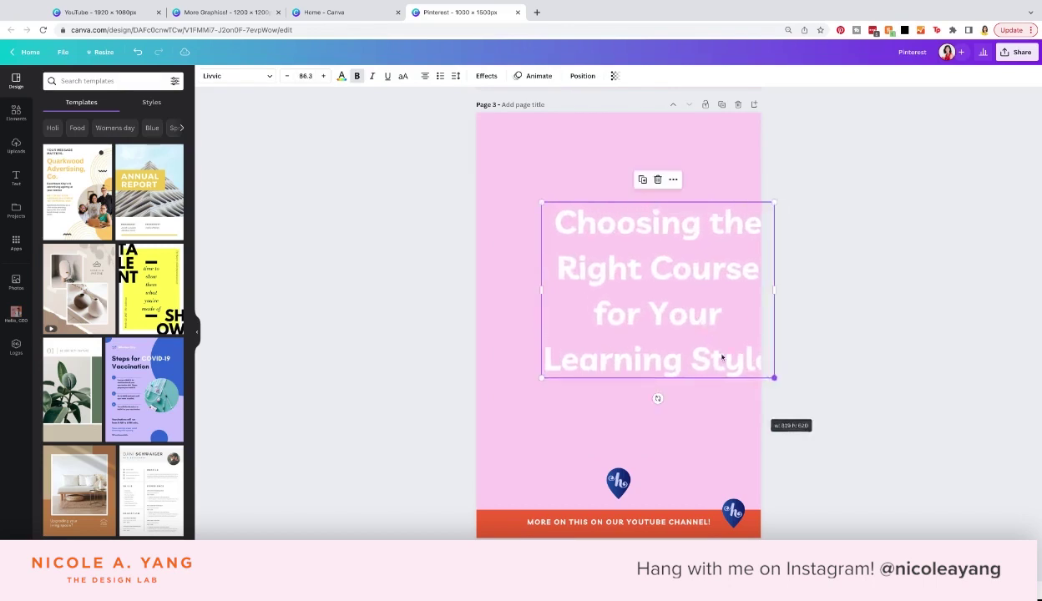
{"action": "left_click_drag", "start_coordinate": [720, 271], "coordinate": [680, 274]}
{"action": "left_click", "coordinate": [341, 75]}
{"action": "left_click", "coordinate": [147, 240]}
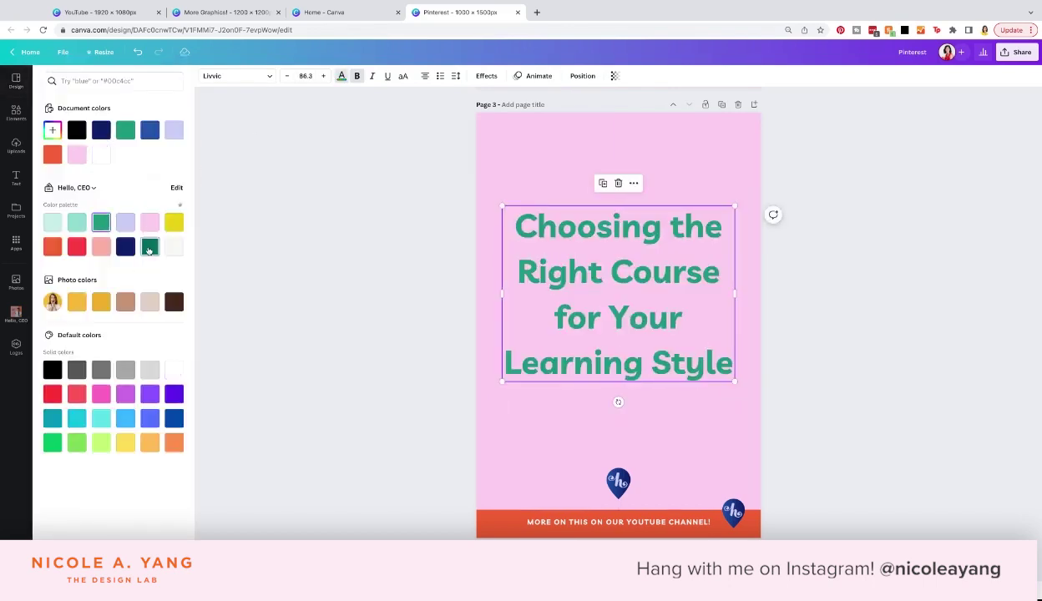
Delete the loose logo pin above the orange-red band and keep the headline centred on page 3.
{"action": "left_click", "coordinate": [618, 417]}
{"action": "left_click", "coordinate": [617, 483]}
{"action": "key", "text": "Delete"}
{"action": "left_click_drag", "start_coordinate": [628, 372], "coordinate": [629, 383]}
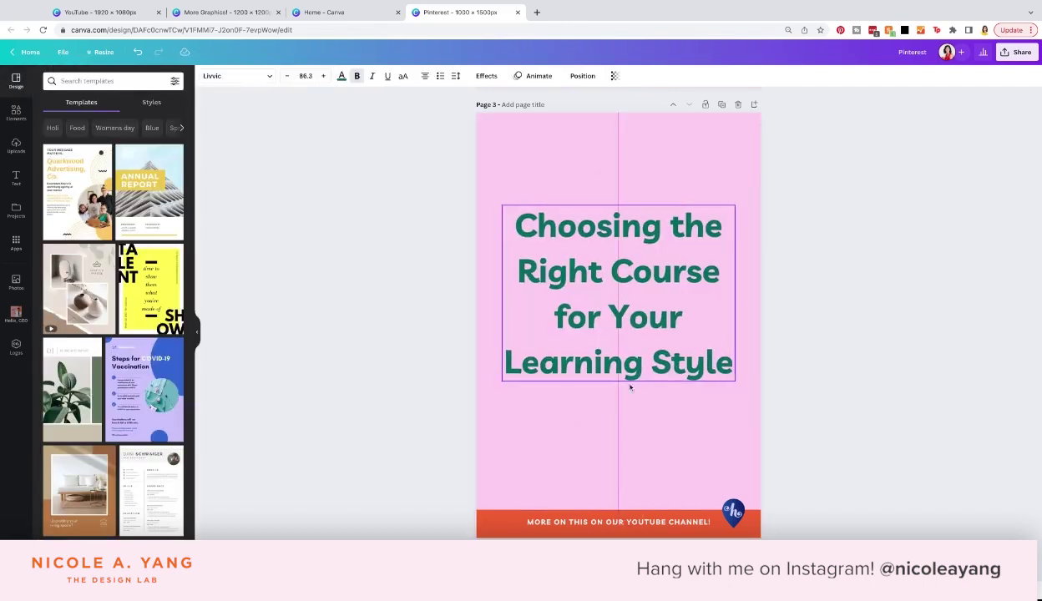
{"action": "left_click", "coordinate": [632, 421]}
Copy the notebook illustration from the YouTube design, centre it above the page 3 headline, and shift both down.
{"action": "left_click", "coordinate": [100, 13]}
{"action": "left_click", "coordinate": [334, 12]}
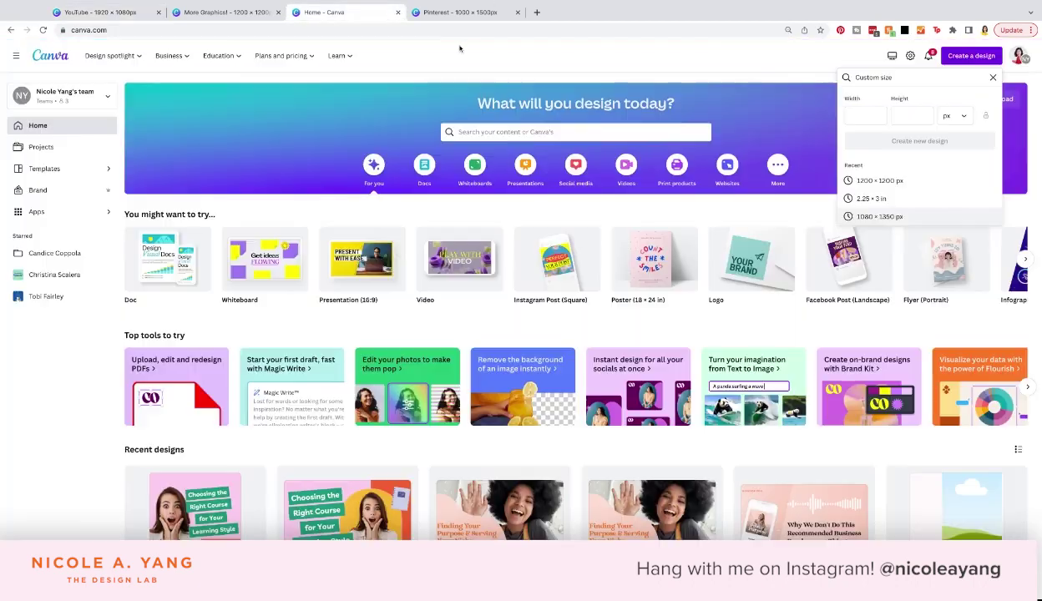
{"action": "left_click", "coordinate": [438, 11]}
{"action": "key", "text": "ctrl+v"}
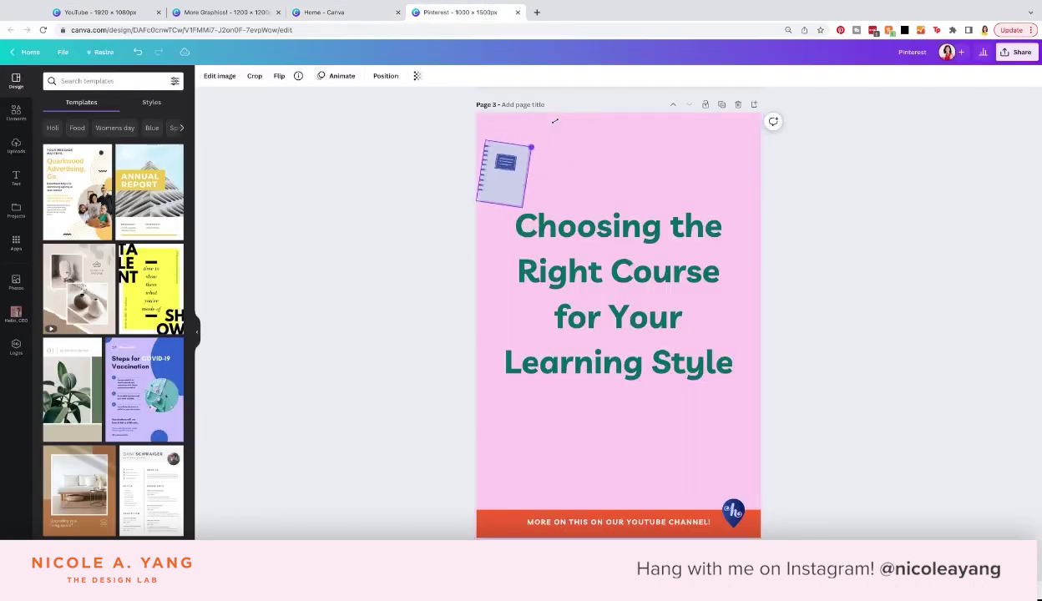
{"action": "left_click_drag", "start_coordinate": [499, 193], "coordinate": [621, 186]}
{"action": "left_click", "coordinate": [664, 215], "text": "shift"}
{"action": "left_click_drag", "start_coordinate": [665, 216], "coordinate": [665, 248]}
Add page 4 and copy the photo, title banners and player controls from page 2 of the square design onto it.
{"action": "left_click", "coordinate": [729, 90]}
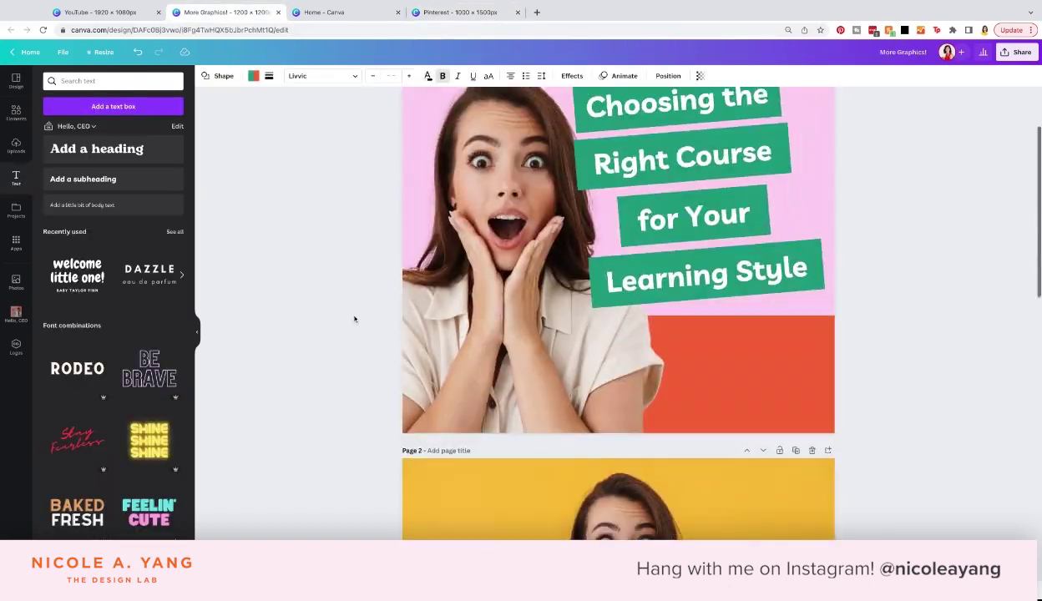
{"action": "scroll", "coordinate": [372, 237], "scroll_direction": "down", "scroll_amount": 5}
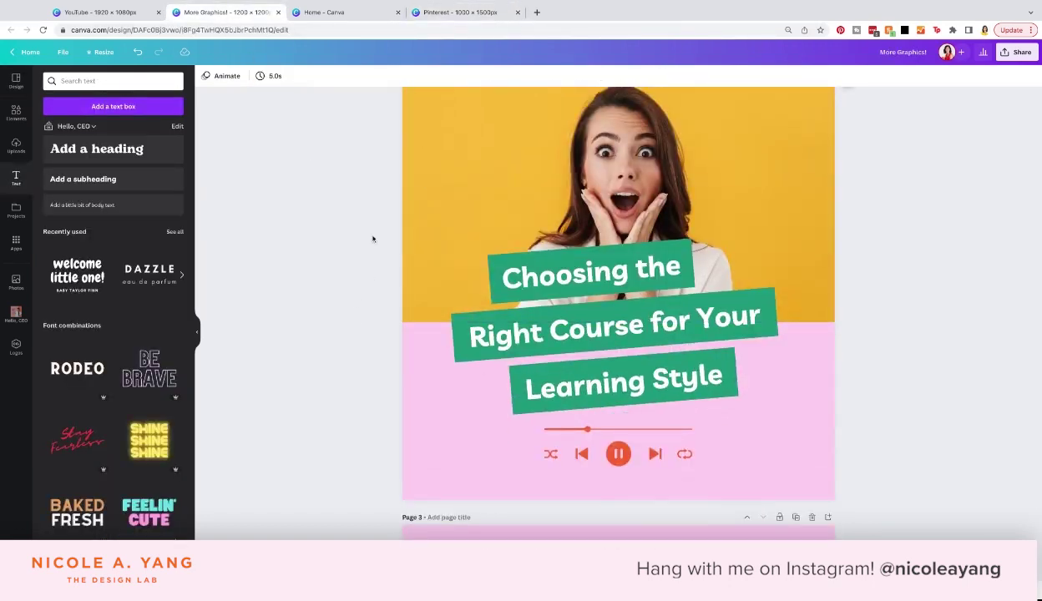
{"action": "key", "text": "ctrl+v"}
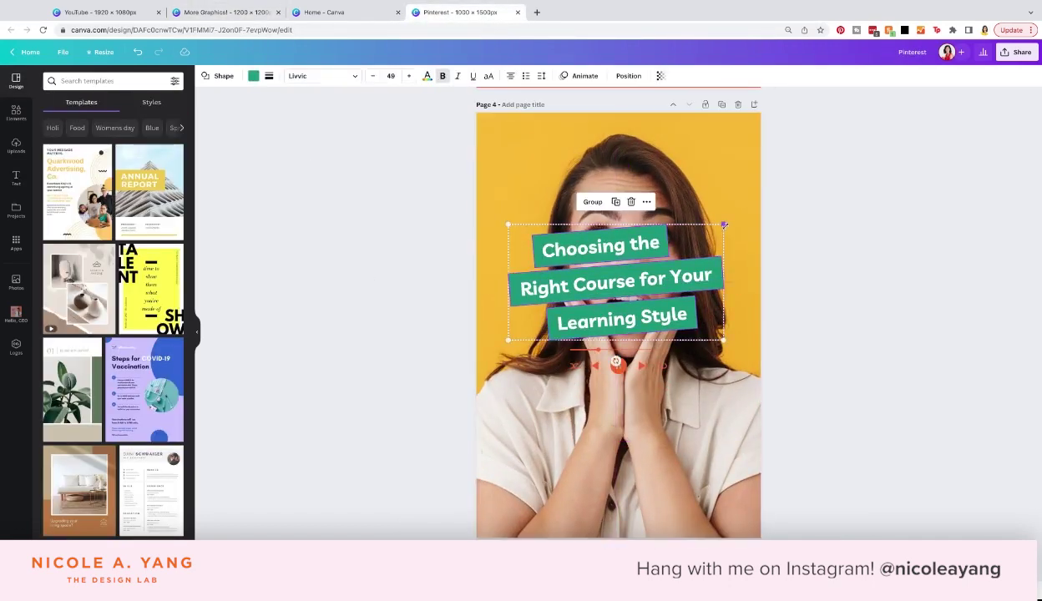
Enlarge the three green title banners on page 4 and move them down off the woman's eyes.
{"action": "left_click_drag", "start_coordinate": [725, 225], "coordinate": [745, 211]}
{"action": "left_click_drag", "start_coordinate": [643, 281], "coordinate": [643, 359]}
{"action": "left_click_drag", "start_coordinate": [745, 291], "coordinate": [744, 294]}
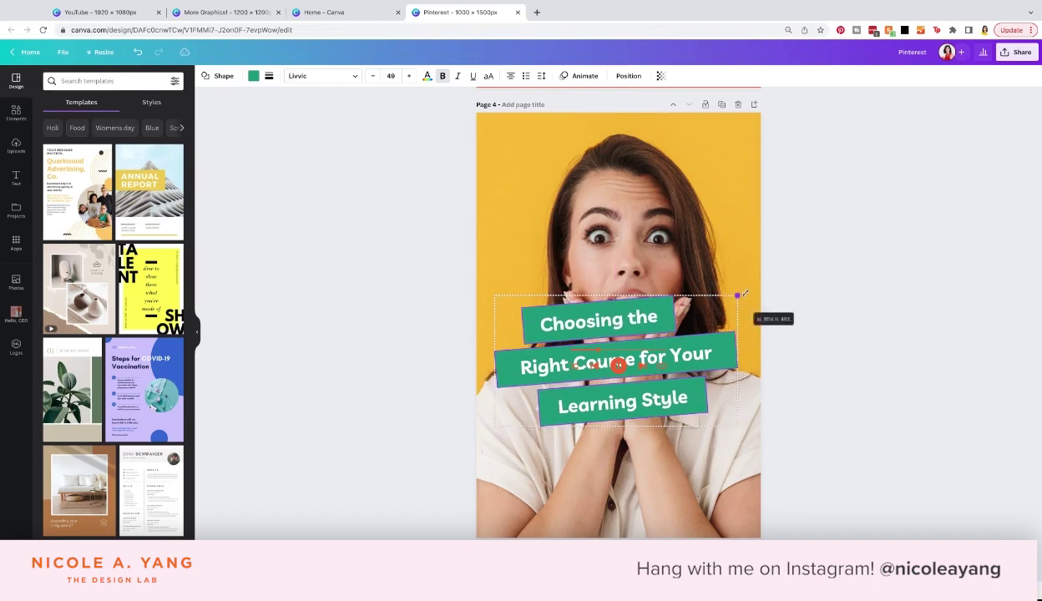
Add an orange-red band about 1000 × 144 px along page 4's lower edge with the player controls centred on it in white.
{"action": "left_click", "coordinate": [25, 118]}
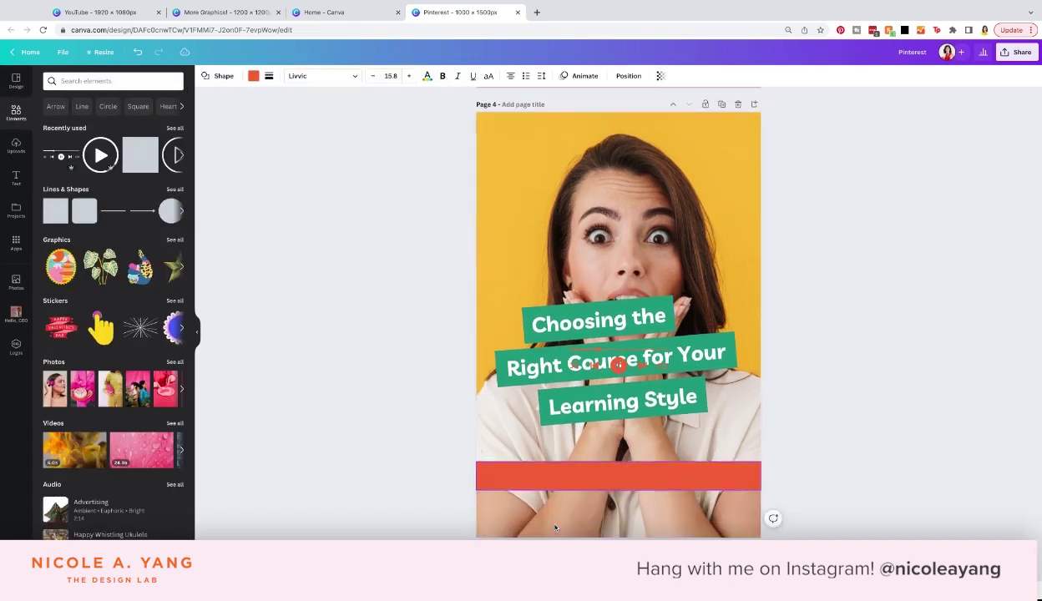
{"action": "left_click", "coordinate": [205, 76]}
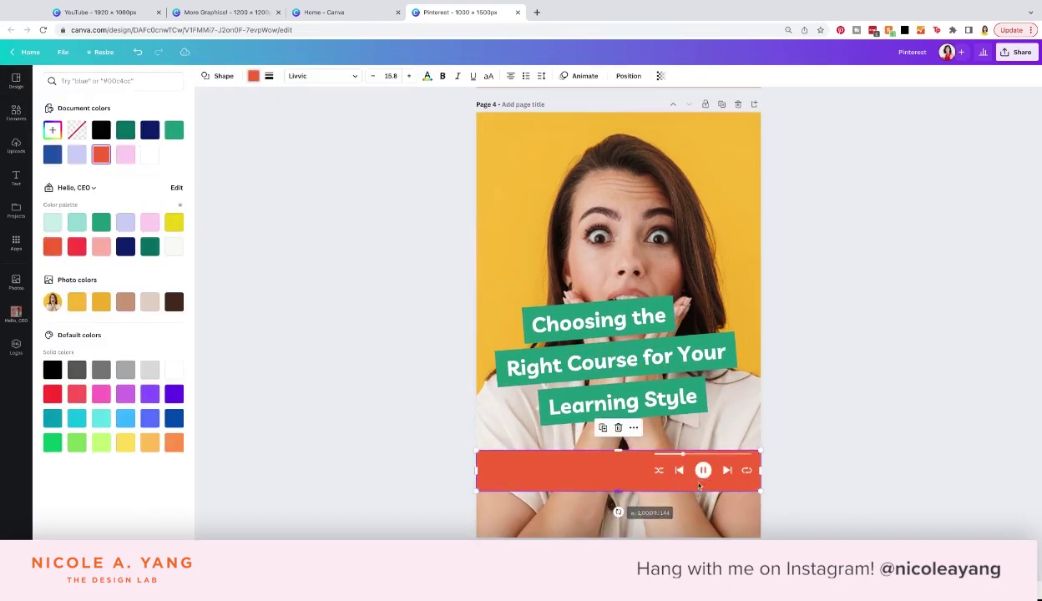
{"action": "left_click", "coordinate": [707, 472]}
{"action": "left_click", "coordinate": [707, 472]}
{"action": "mouse_move", "coordinate": [761, 471]}
{"action": "left_mouse_down"}
{"action": "mouse_move", "coordinate": [714, 473]}
{"action": "mouse_move", "coordinate": [760, 471]}
{"action": "left_mouse_up"}
{"action": "left_click", "coordinate": [616, 475], "text": "shift"}
{"action": "left_click_drag", "start_coordinate": [616, 475], "coordinate": [616, 522]}
Move the three title banners on page 4 further down, below the woman's mouth.
{"action": "left_click", "coordinate": [655, 318]}
{"action": "left_click", "coordinate": [672, 359], "text": "shift"}
{"action": "left_click_drag", "start_coordinate": [680, 403], "coordinate": [680, 444]}
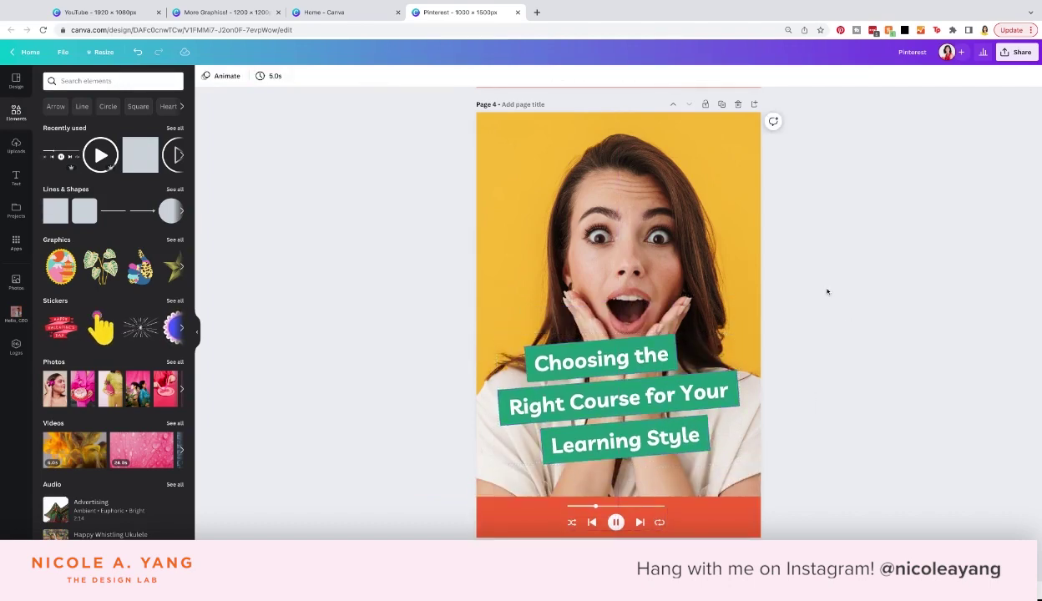
Add a blank page 5 and copy the three green title banners from page 4 onto its upper part.
{"action": "scroll", "coordinate": [810, 240], "scroll_direction": "up", "scroll_amount": 5}
{"action": "scroll", "coordinate": [837, 398], "scroll_direction": "down", "scroll_amount": 5}
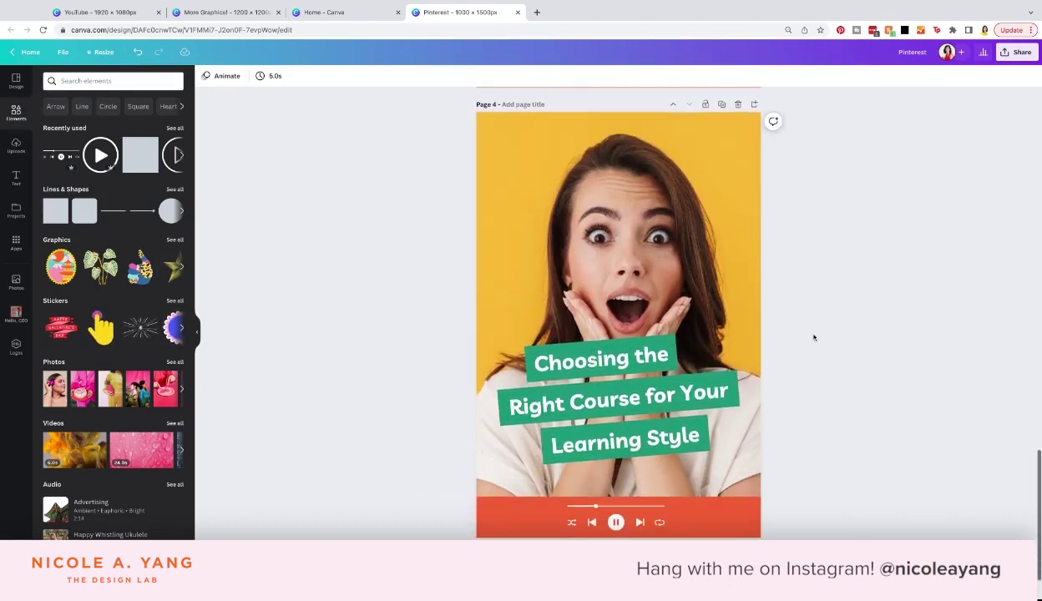
{"action": "scroll", "coordinate": [735, 141], "scroll_direction": "up", "scroll_amount": 5}
{"action": "scroll", "coordinate": [735, 140], "scroll_direction": "down", "scroll_amount": 5}
{"action": "left_click", "coordinate": [754, 108]}
{"action": "scroll", "coordinate": [675, 395], "scroll_direction": "up", "scroll_amount": 3}
{"action": "left_click", "coordinate": [639, 171]}
{"action": "left_click", "coordinate": [635, 209], "text": "shift"}
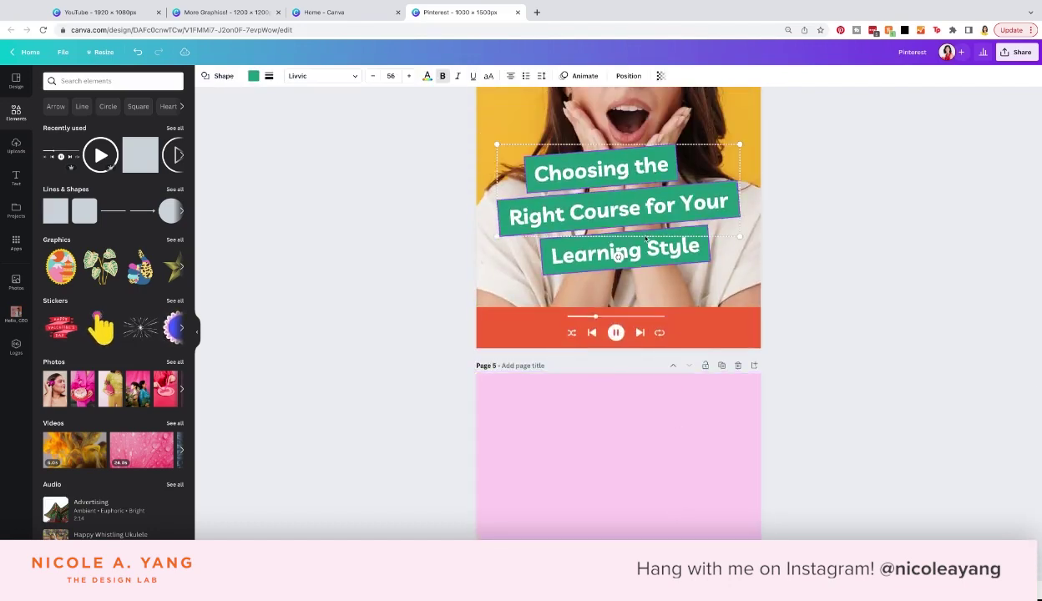
{"action": "left_click", "coordinate": [626, 253], "text": "shift"}
{"action": "left_click_drag", "start_coordinate": [634, 259], "coordinate": [630, 351]}
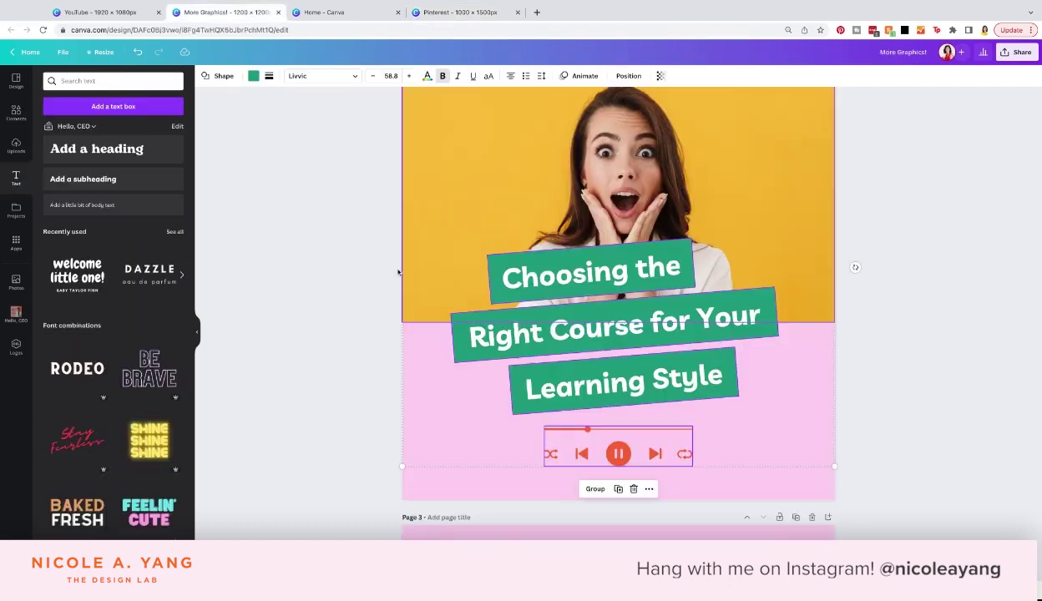
Copy the placeholder quote from the square design to below the page 5 banners, at size 30 without bold.
{"action": "scroll", "coordinate": [503, 278], "scroll_direction": "up", "scroll_amount": 5}
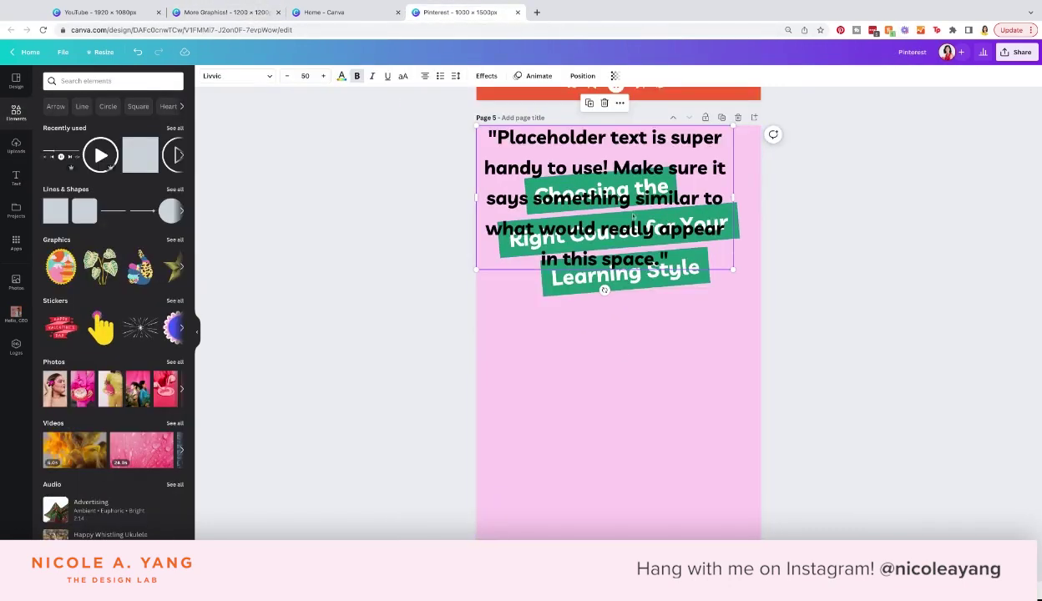
{"action": "left_click_drag", "start_coordinate": [612, 204], "coordinate": [612, 384]}
{"action": "left_click", "coordinate": [286, 75]}
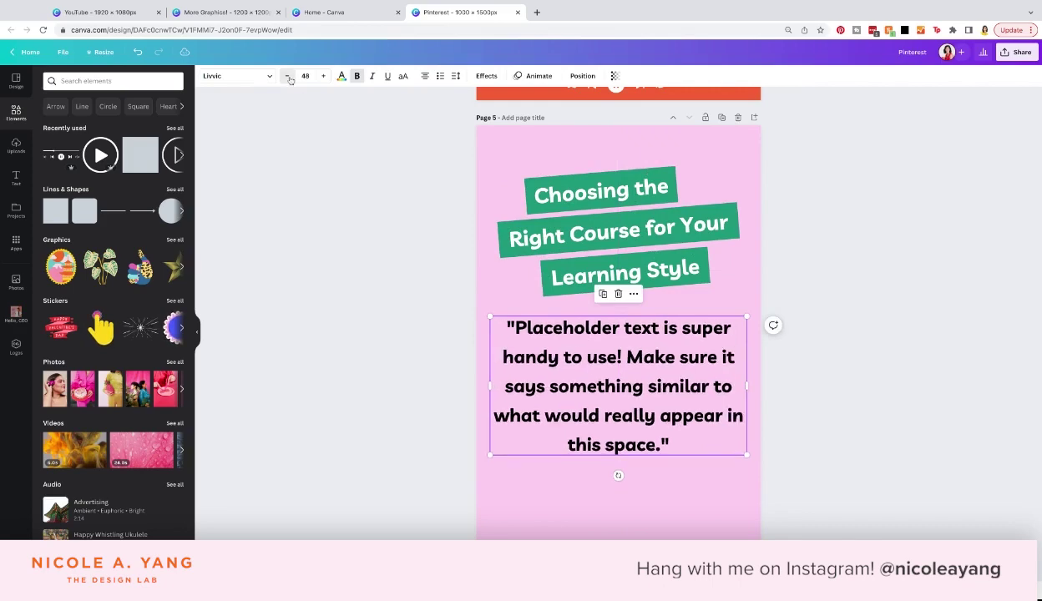
{"action": "left_click", "coordinate": [287, 75]}
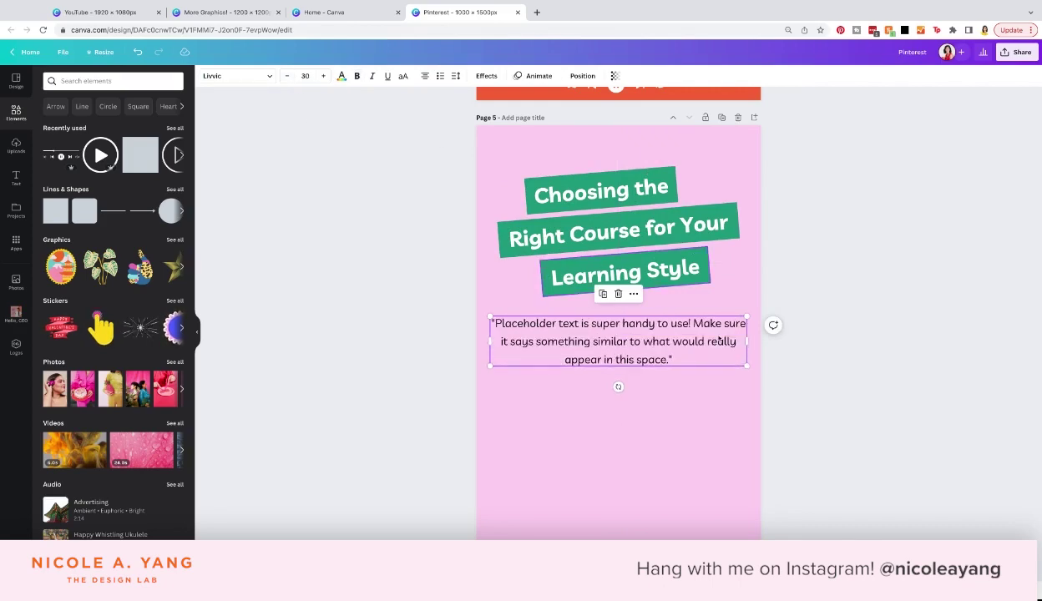
Narrow the page 5 quote to four lines and shift it down together with the title banners.
{"action": "left_click_drag", "start_coordinate": [746, 357], "coordinate": [706, 359]}
{"action": "left_click", "coordinate": [618, 238], "text": "shift"}
{"action": "left_click_drag", "start_coordinate": [618, 350], "coordinate": [618, 367]}
Copy the orange-red block from the YouTube design and fit it as a full-width band beneath the quote on page 5.
{"action": "left_click", "coordinate": [493, 389]}
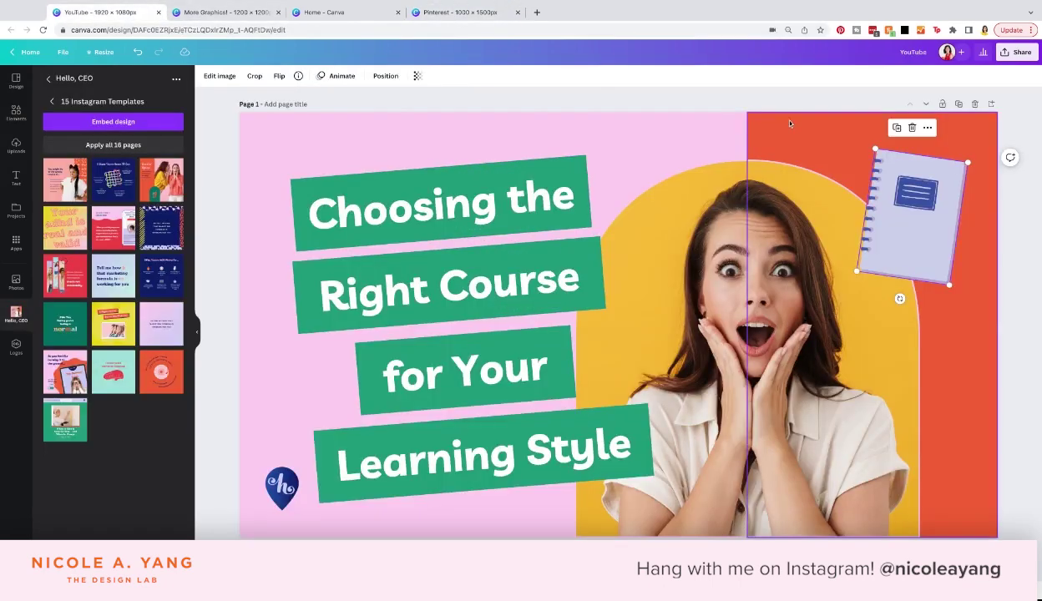
{"action": "left_click_drag", "start_coordinate": [614, 295], "coordinate": [730, 462]}
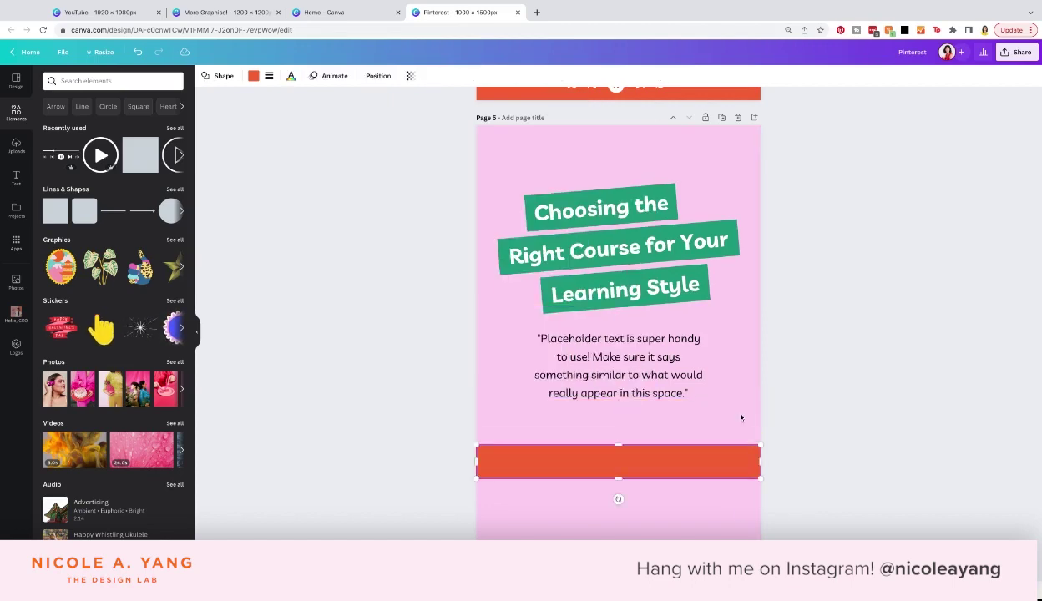
{"action": "left_click", "coordinate": [742, 418]}
Copy the YouTube channel caption and logo pin to page 5, with the caption on the band and the pin centred below it.
{"action": "scroll", "coordinate": [684, 272], "scroll_direction": "up", "scroll_amount": 8}
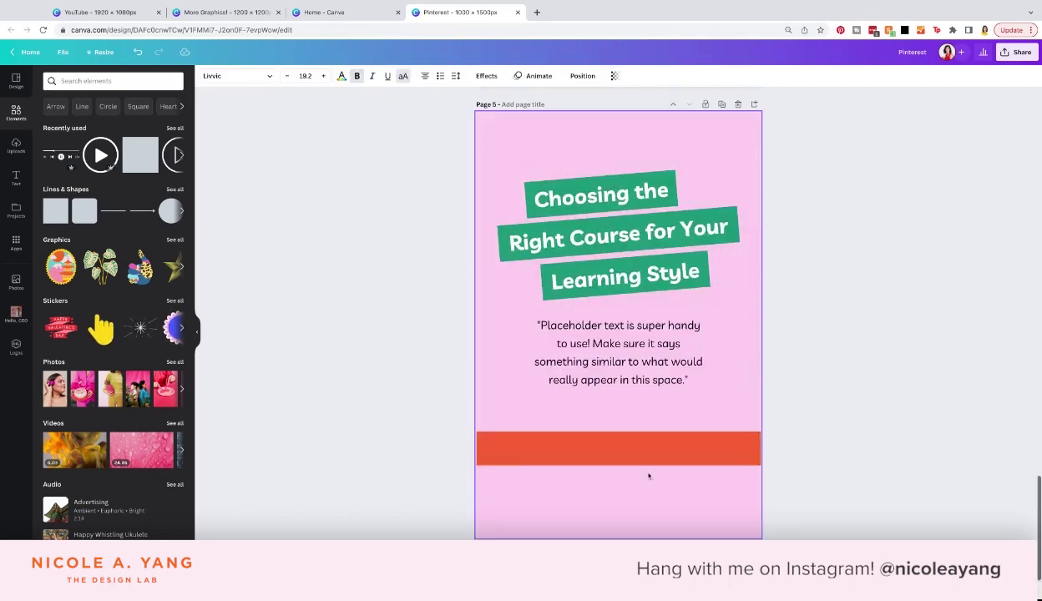
{"action": "key", "text": "ctrl+v"}
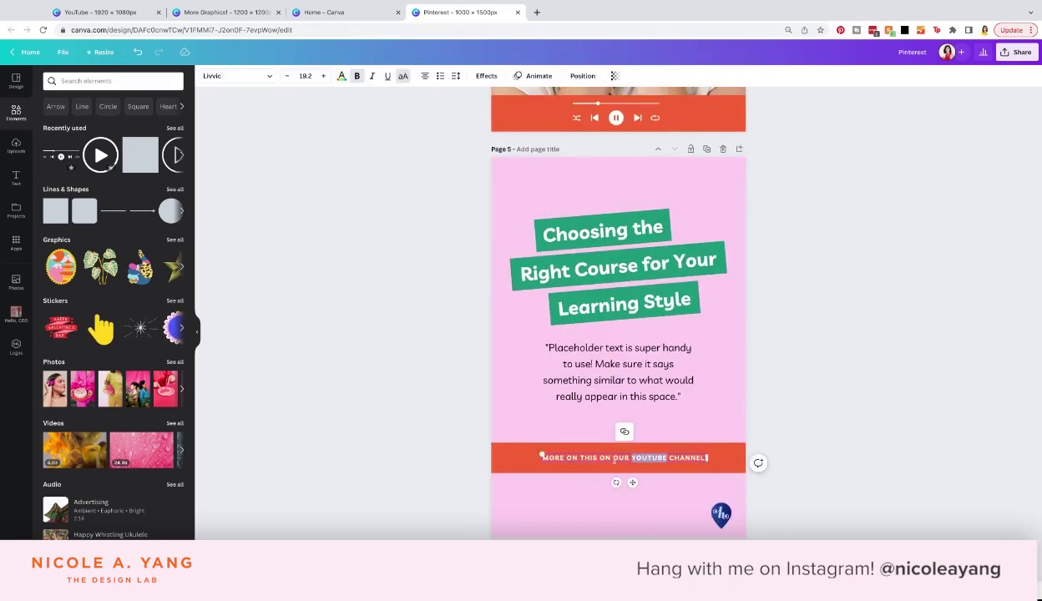
{"action": "left_click_drag", "start_coordinate": [720, 515], "coordinate": [621, 501]}
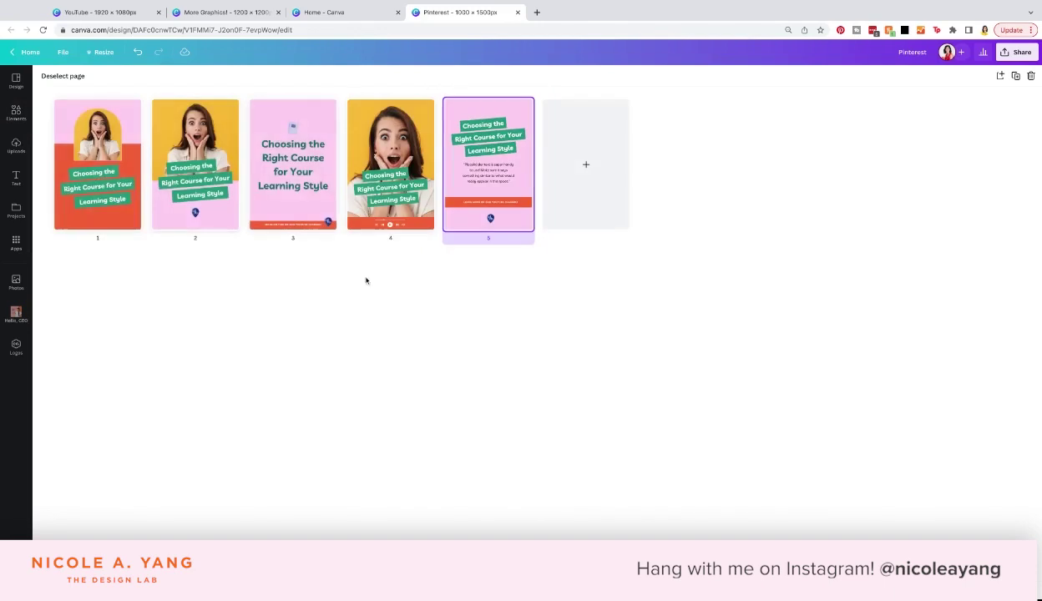
{"action": "mouse_move", "coordinate": [505, 188]}
{"action": "left_mouse_down"}
{"action": "mouse_move", "coordinate": [185, 199]}
{"action": "mouse_move", "coordinate": [505, 189]}
{"action": "left_mouse_up"}
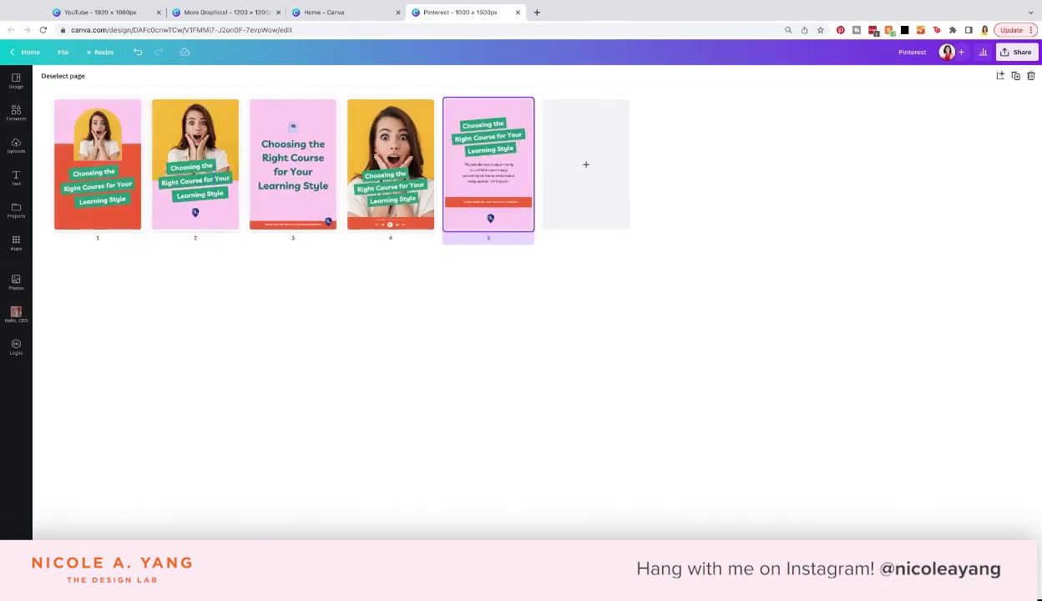